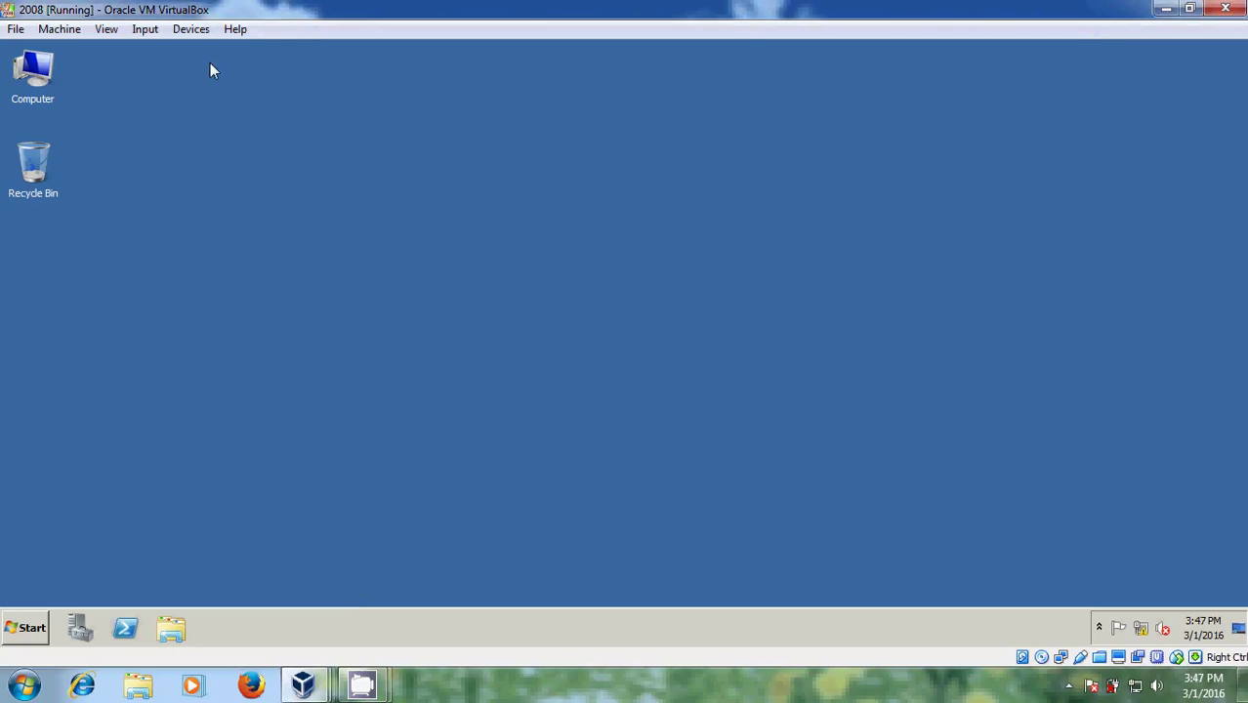
Step: Launch Remote Desktop Connection on the 2008 server, then switch to the win7 VM
{"action": "left_click", "coordinate": [303, 686]}
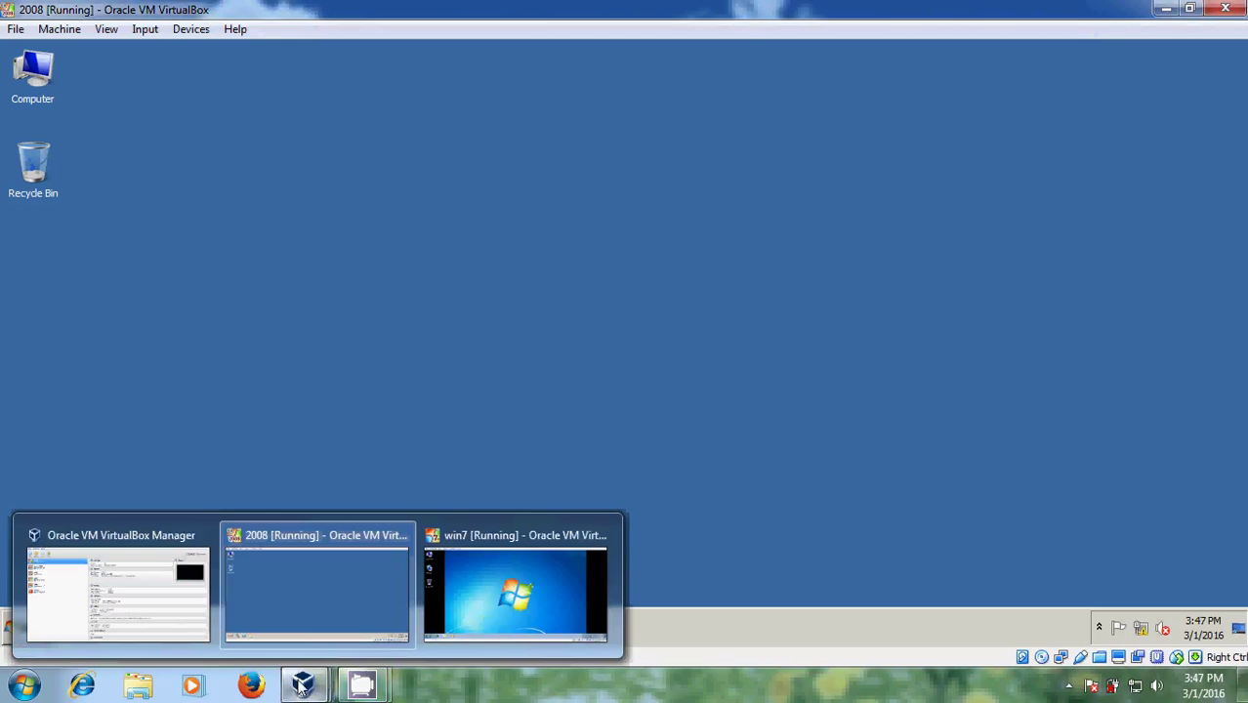
{"action": "left_click", "coordinate": [518, 564]}
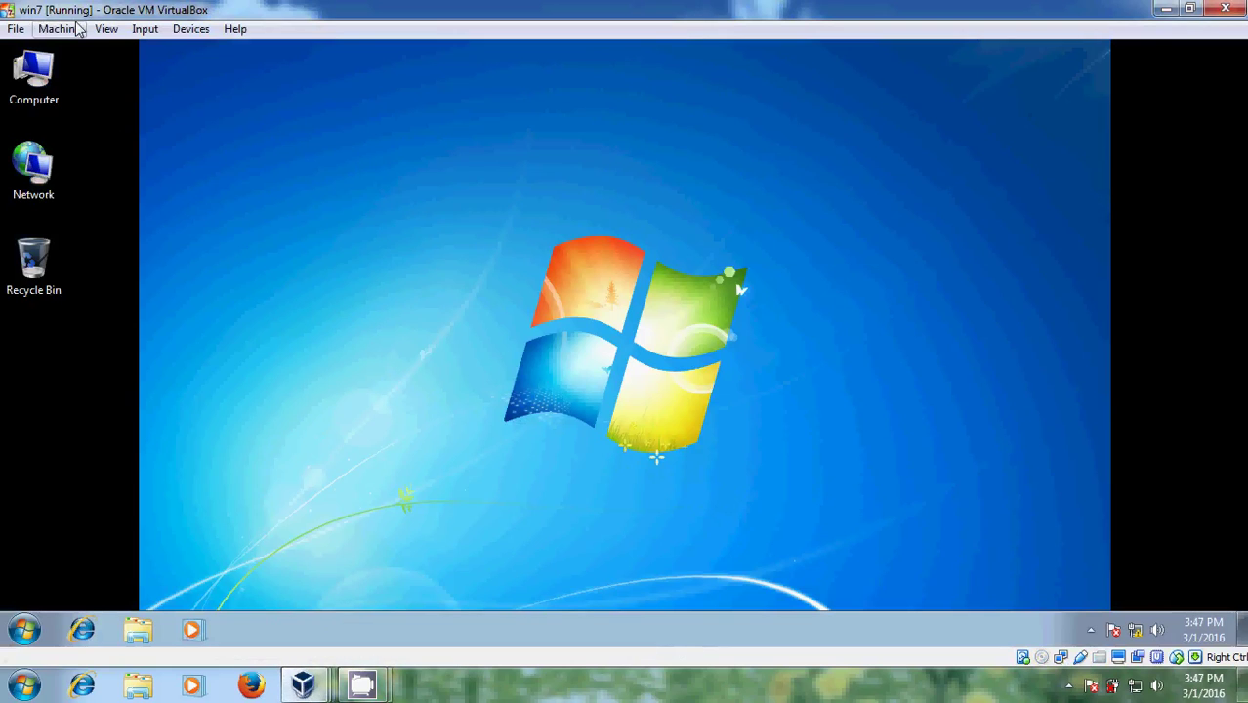
{"action": "left_click", "coordinate": [1168, 9]}
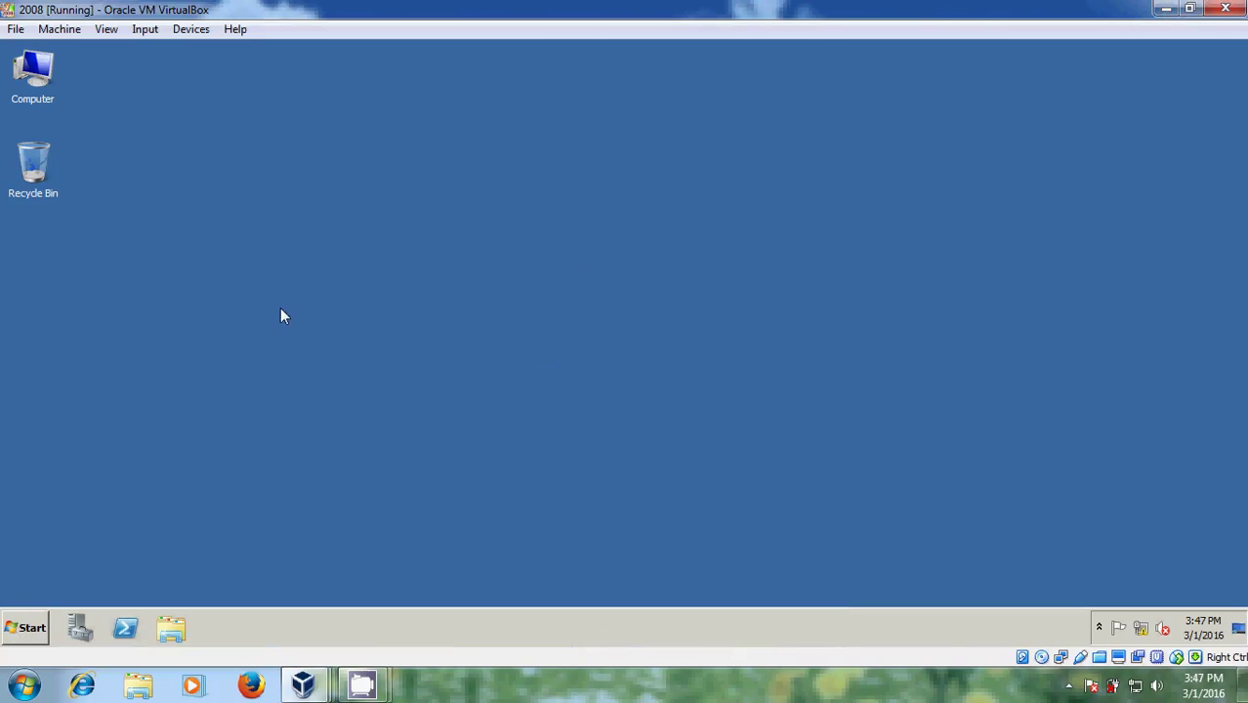
{"action": "left_click", "coordinate": [29, 628]}
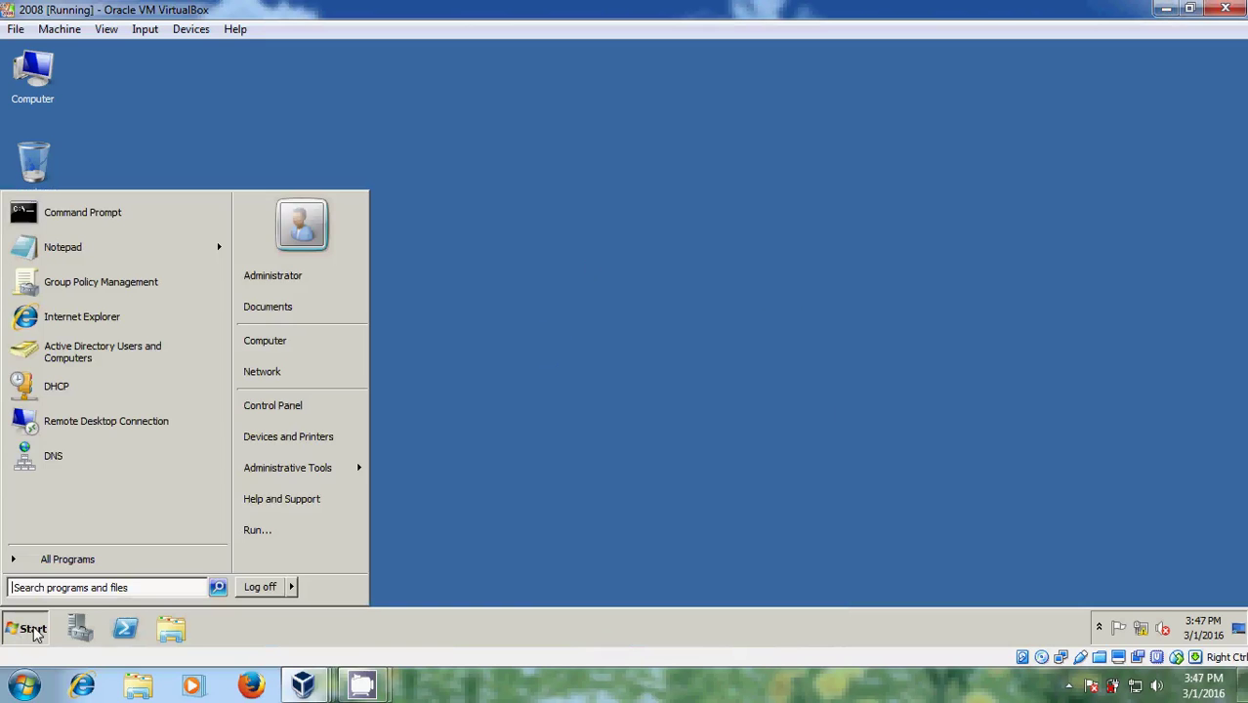
{"action": "left_click", "coordinate": [158, 427]}
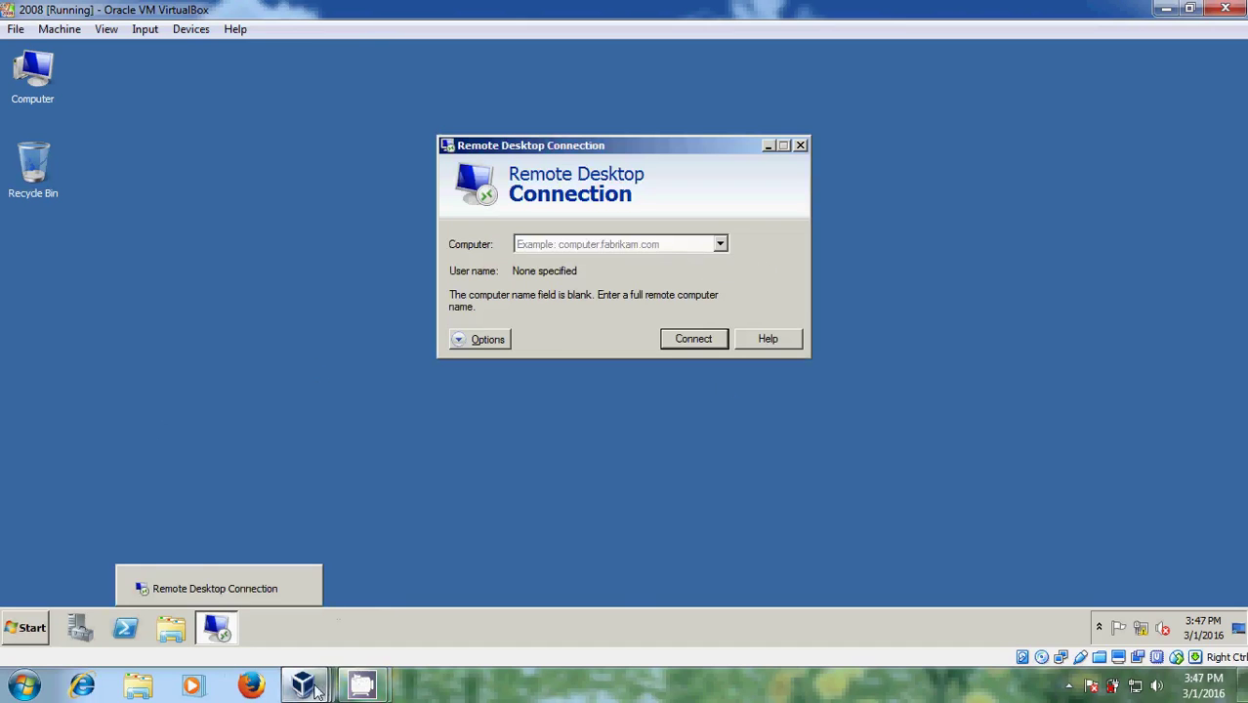
{"action": "mouse_move", "coordinate": [307, 689]}
{"action": "left_click", "coordinate": [464, 596]}
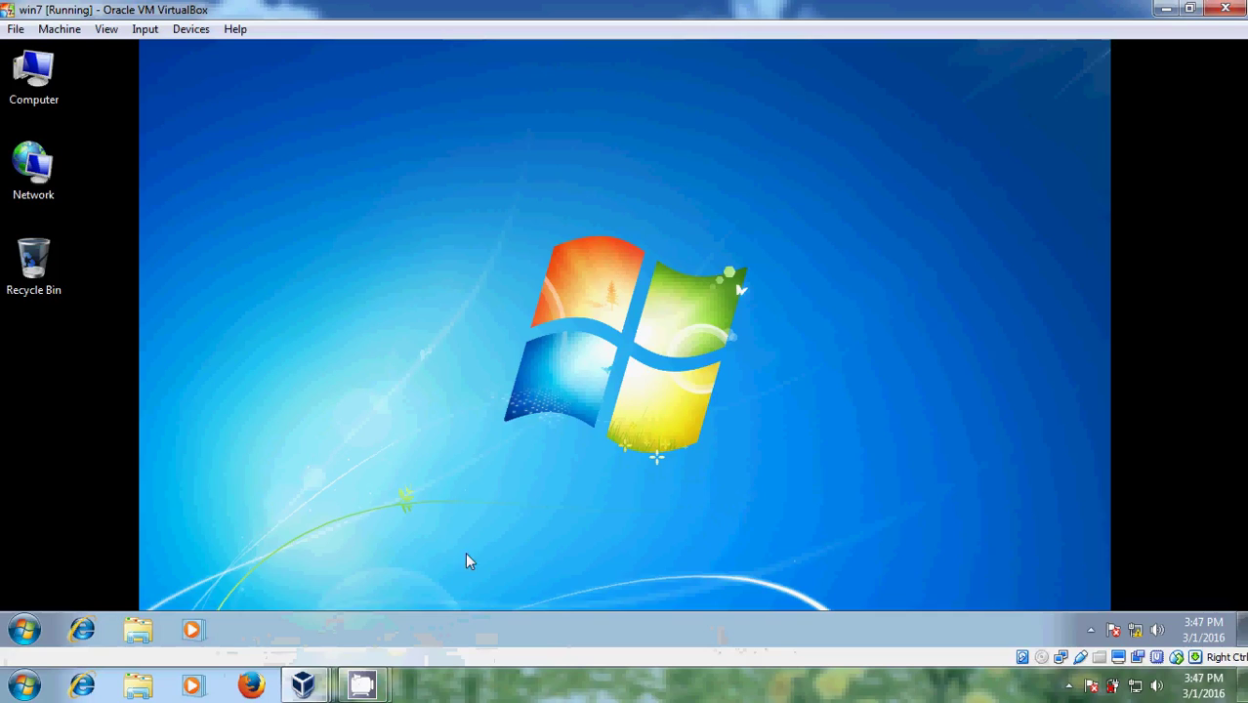
Step: Open Command Prompt from the Windows 7 Start search and run ipconfig, showing 10.0.2.102
{"action": "left_click", "coordinate": [25, 630]}
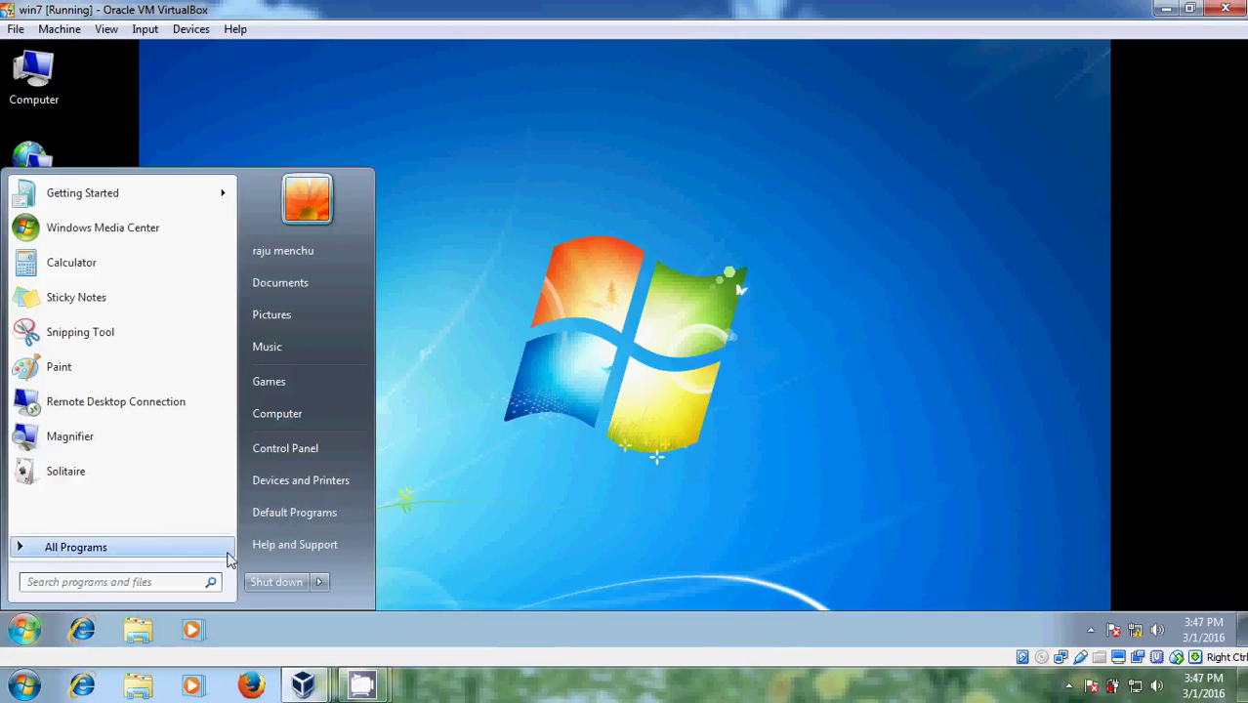
{"action": "type", "text": "cmd"}
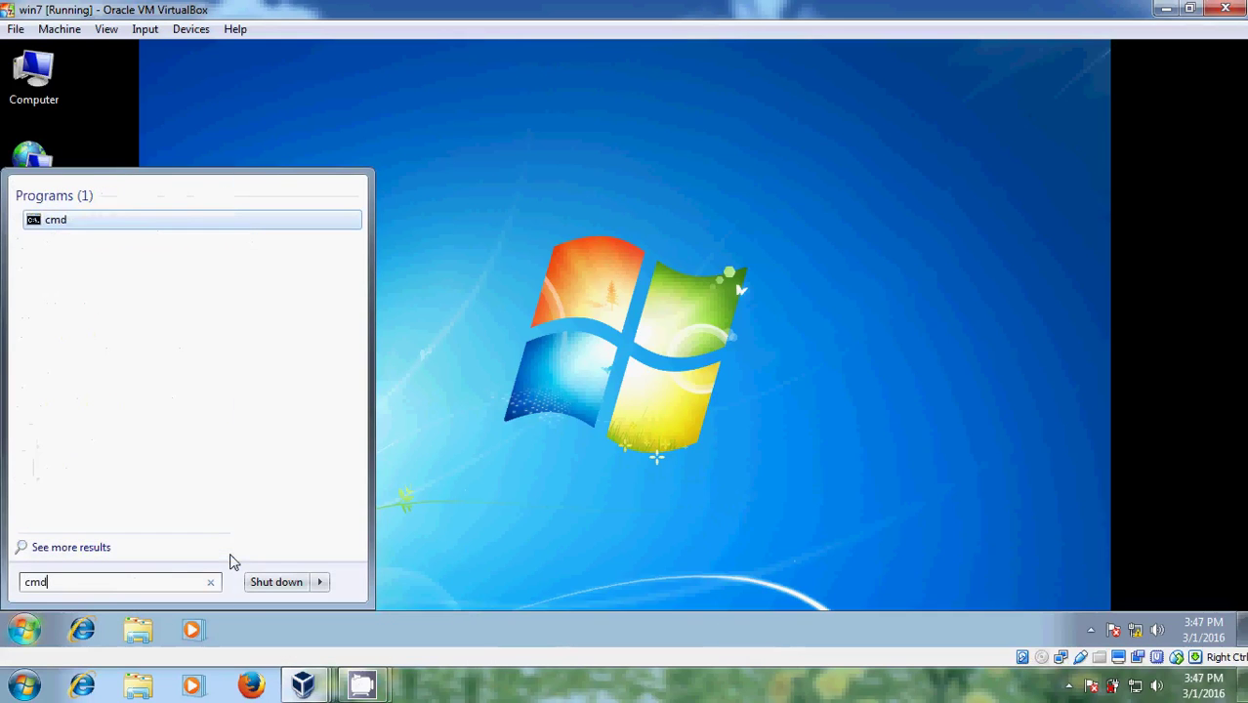
{"action": "left_click", "coordinate": [235, 559]}
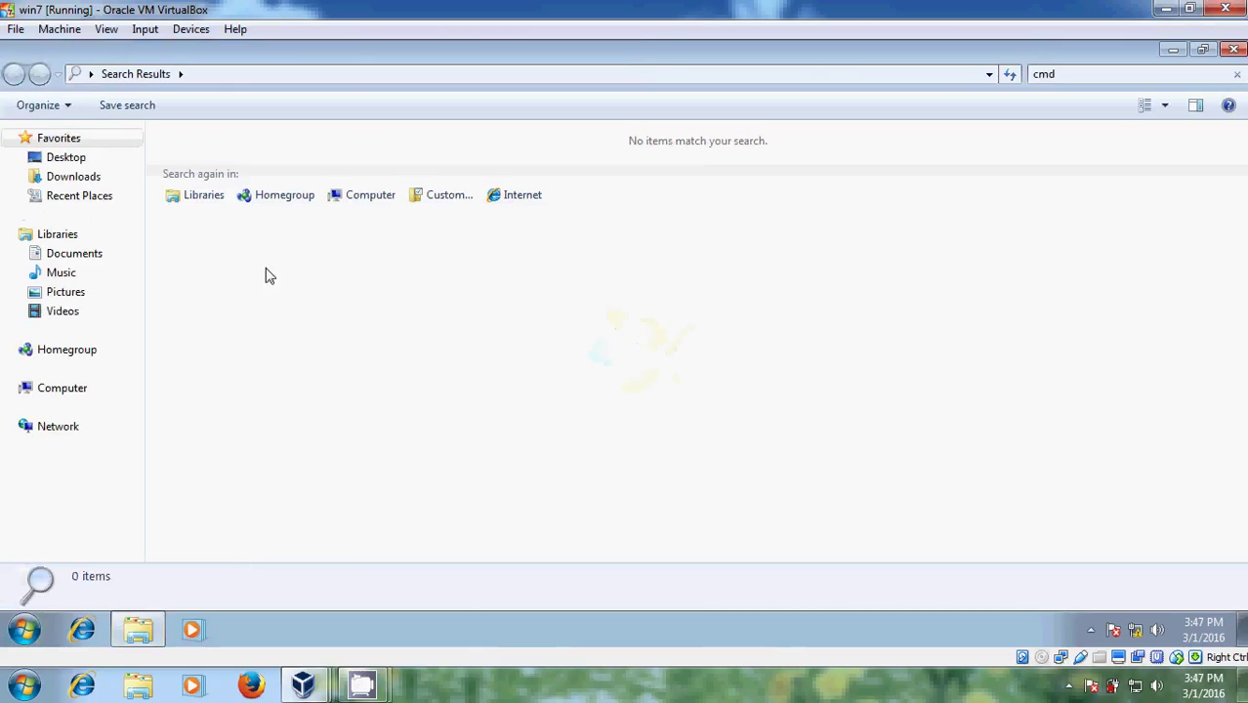
{"action": "left_click", "coordinate": [1234, 49]}
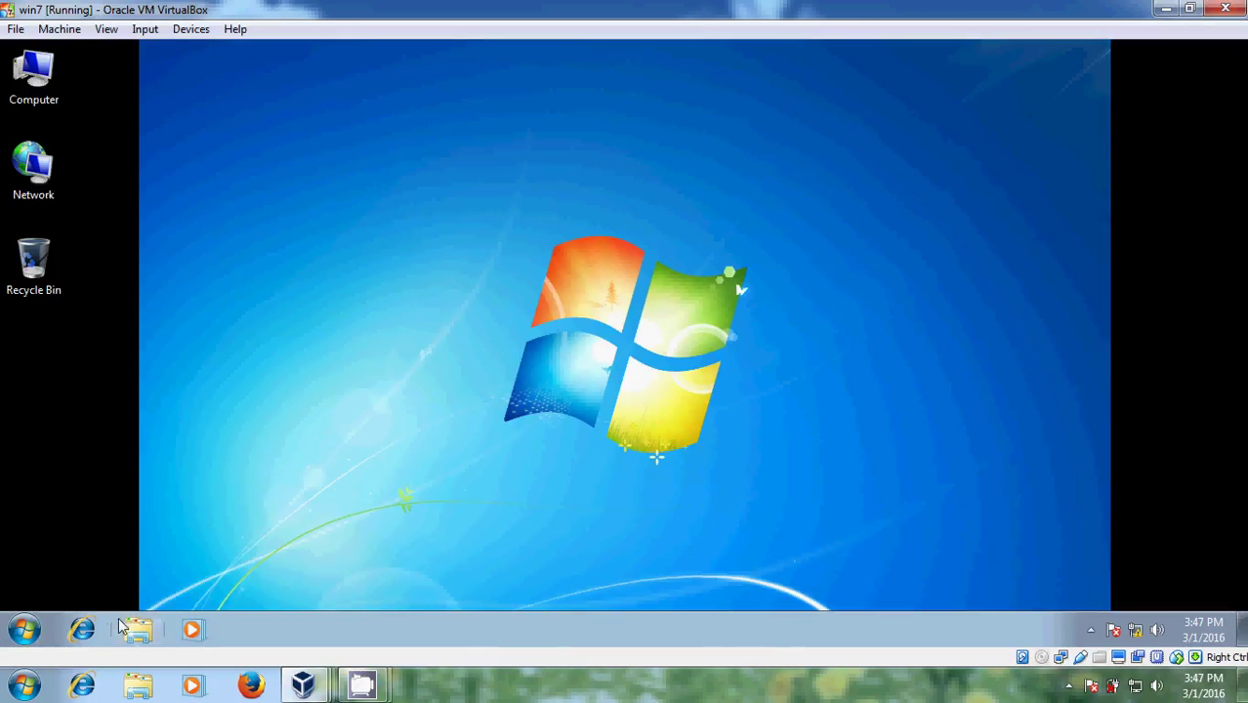
{"action": "left_click", "coordinate": [24, 633]}
{"action": "type", "text": "c"}
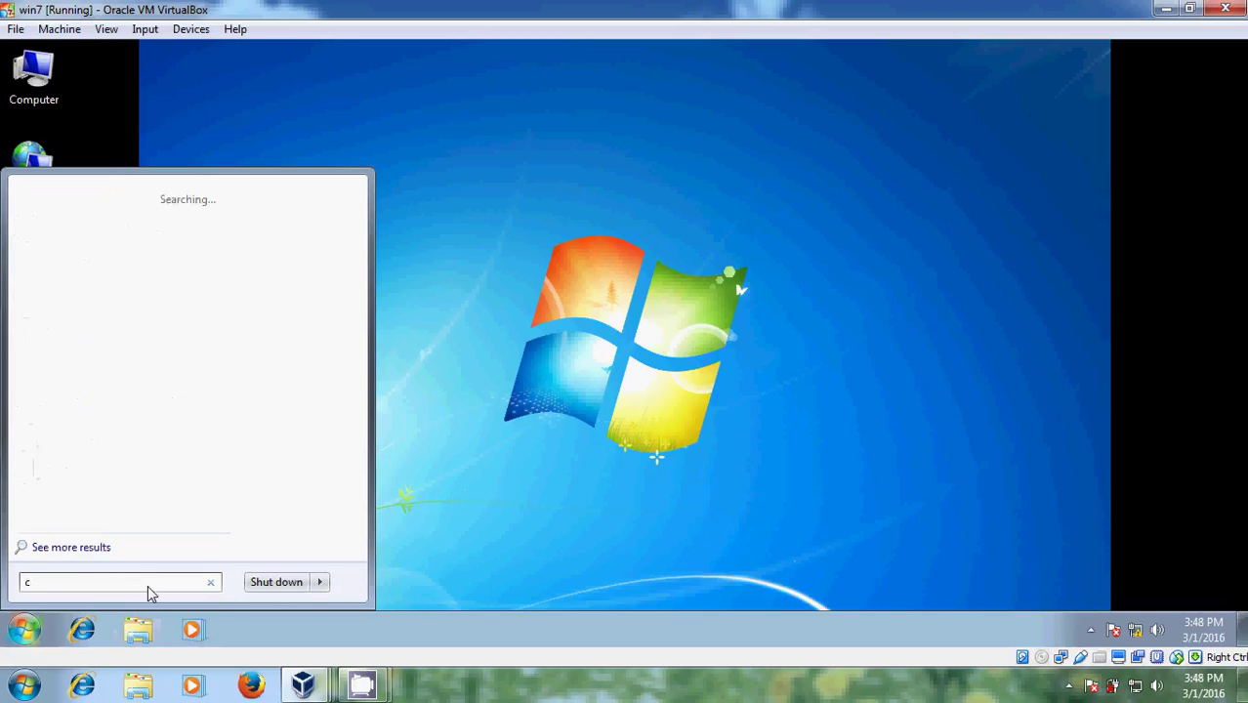
{"action": "type", "text": "md"}
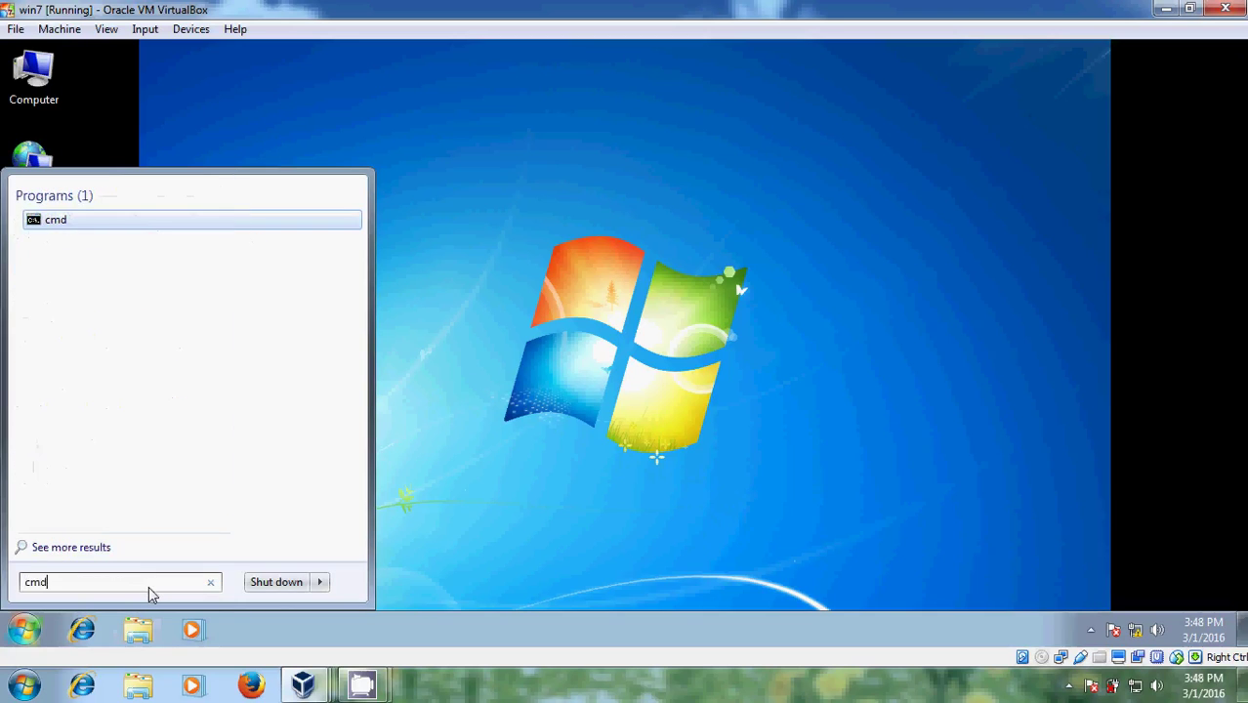
{"action": "left_click", "coordinate": [56, 223]}
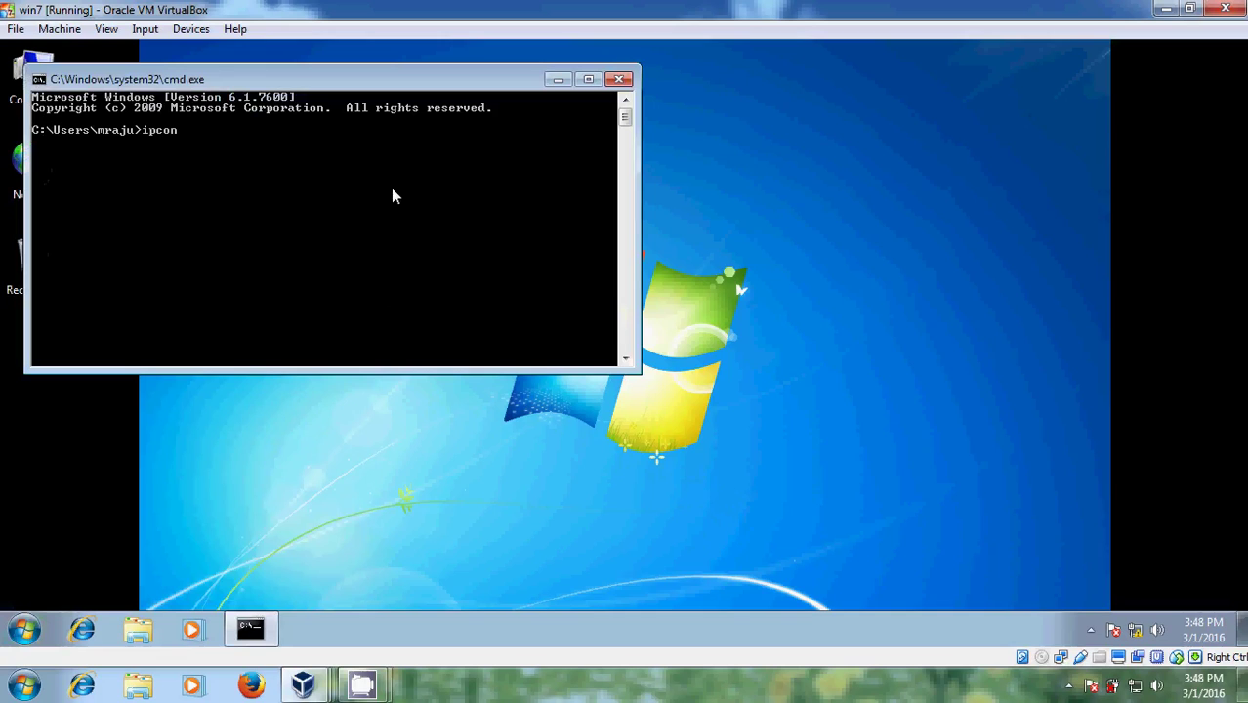
{"action": "type", "text": "ipconfig"}
{"action": "key", "text": "Return"}
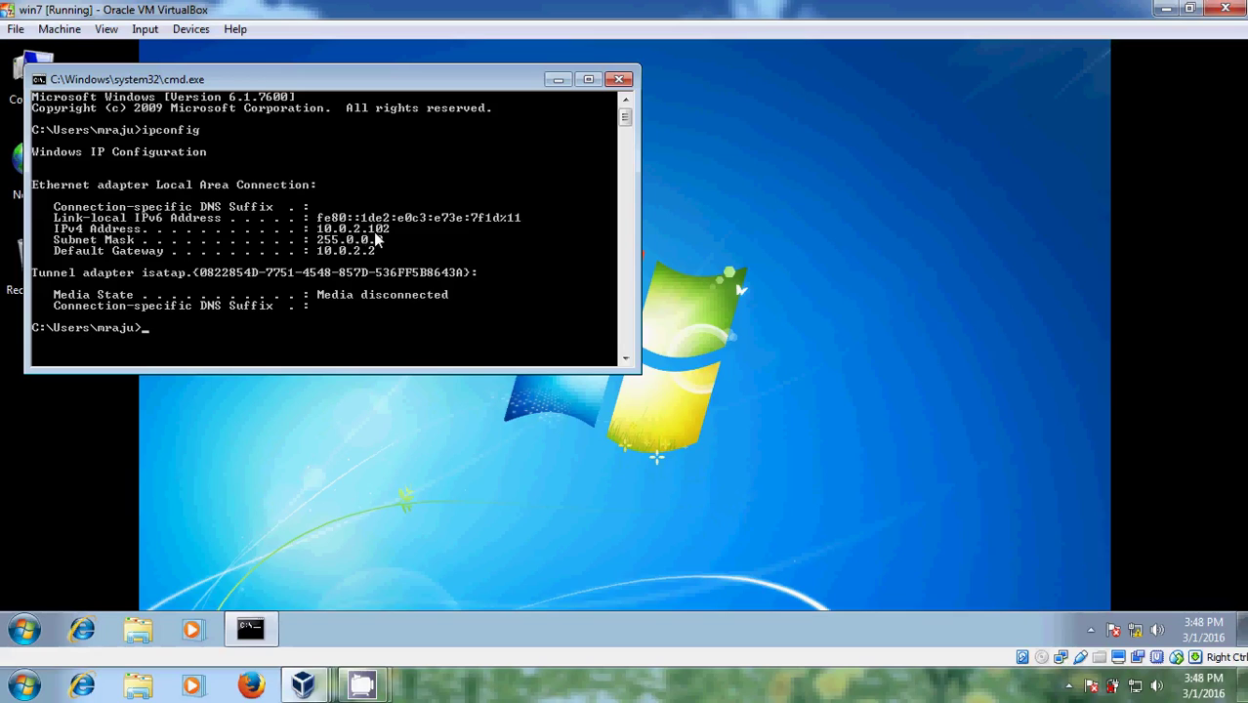
Step: Try a Remote Desktop connection to 10.0.2.102 from the server, then dismiss the cannot-connect error
{"action": "left_click", "coordinate": [1190, 8]}
{"action": "left_click", "coordinate": [545, 146]}
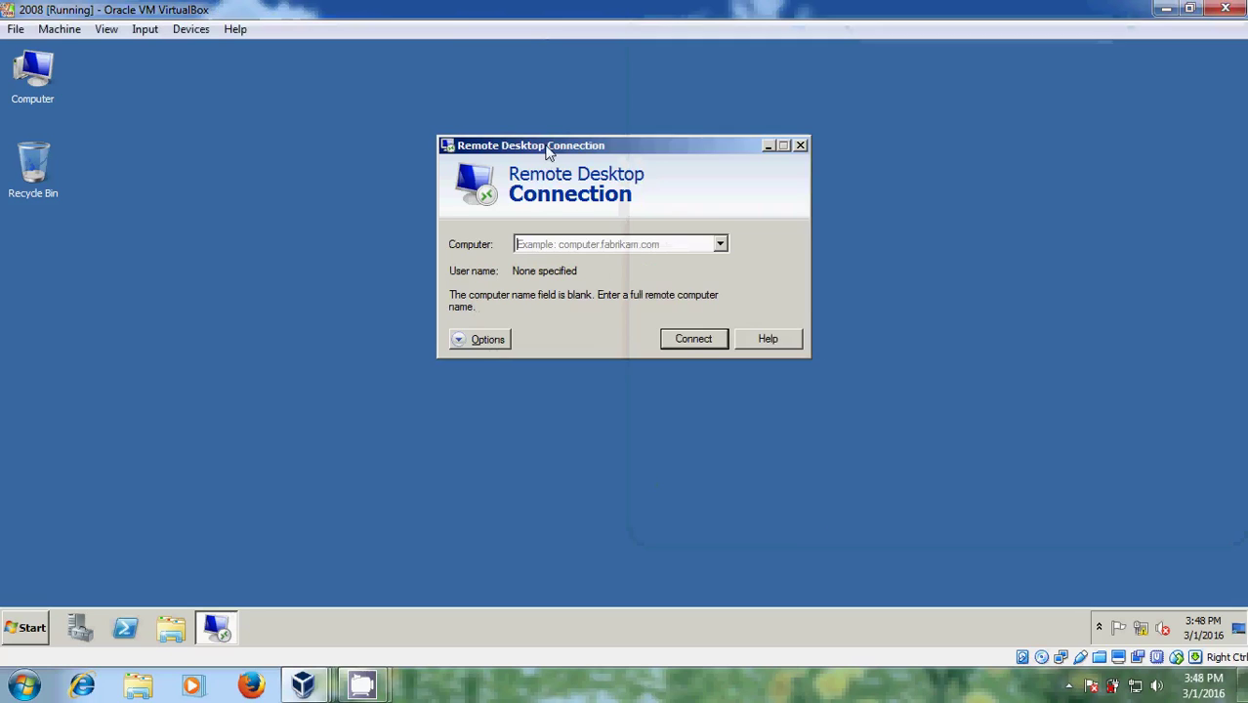
{"action": "left_click_drag", "start_coordinate": [547, 147], "coordinate": [340, 145]}
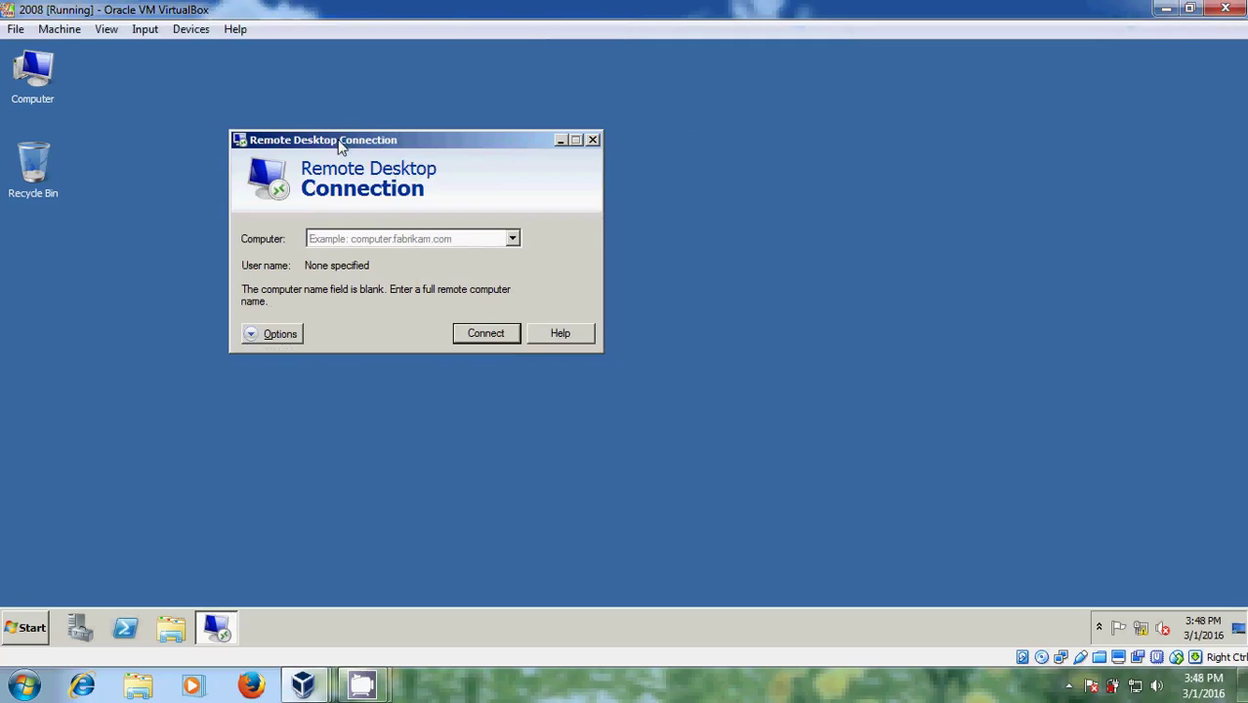
{"action": "left_click", "coordinate": [388, 241]}
{"action": "type", "text": "10.0"}
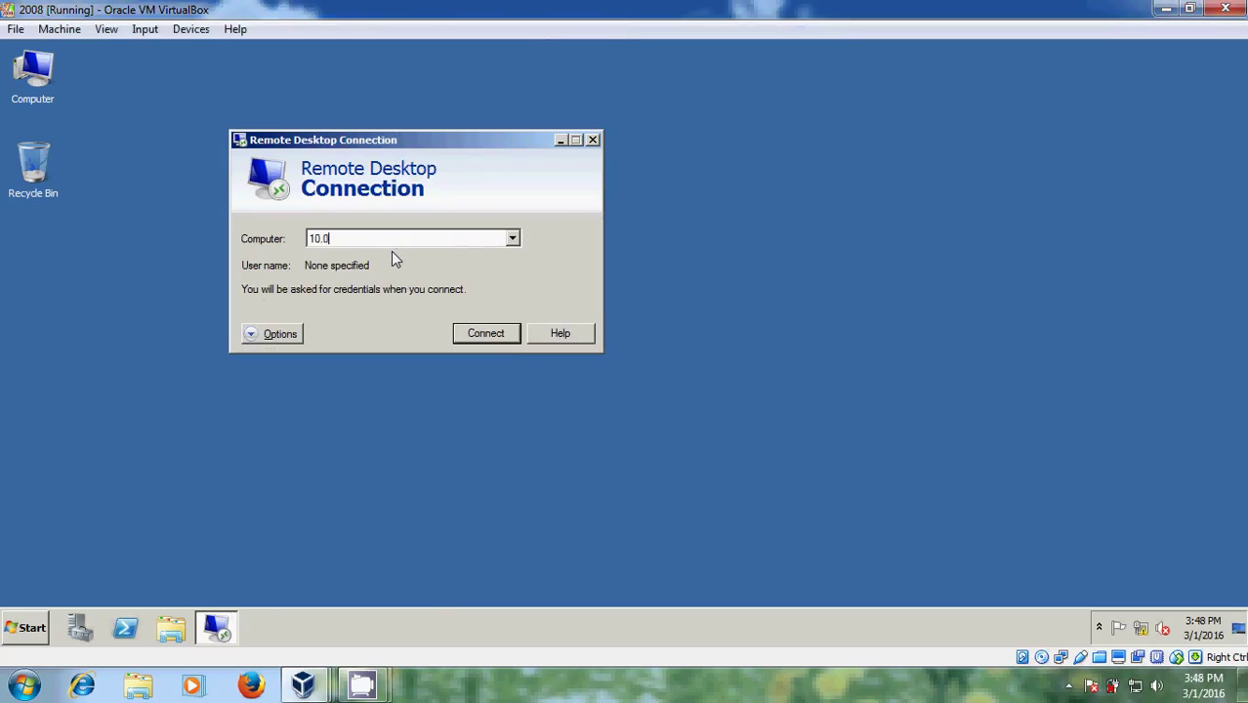
{"action": "type", "text": ".2.102"}
{"action": "left_click", "coordinate": [500, 336]}
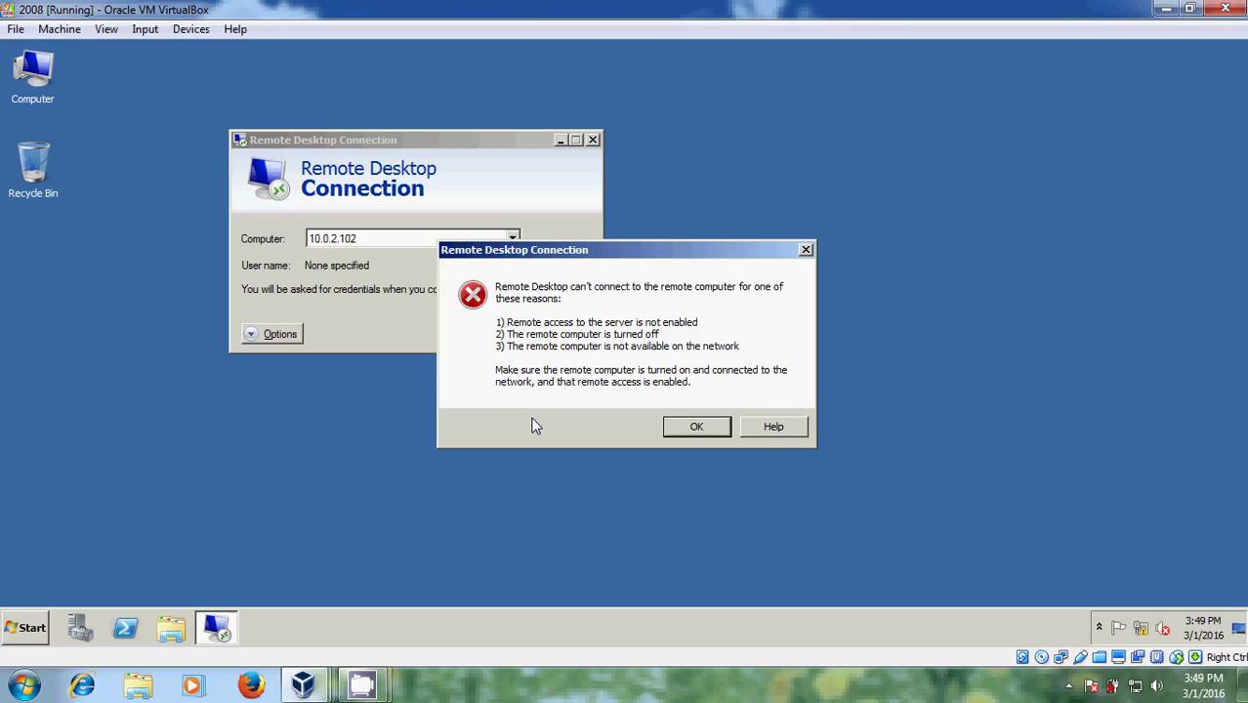
{"action": "left_click", "coordinate": [711, 426]}
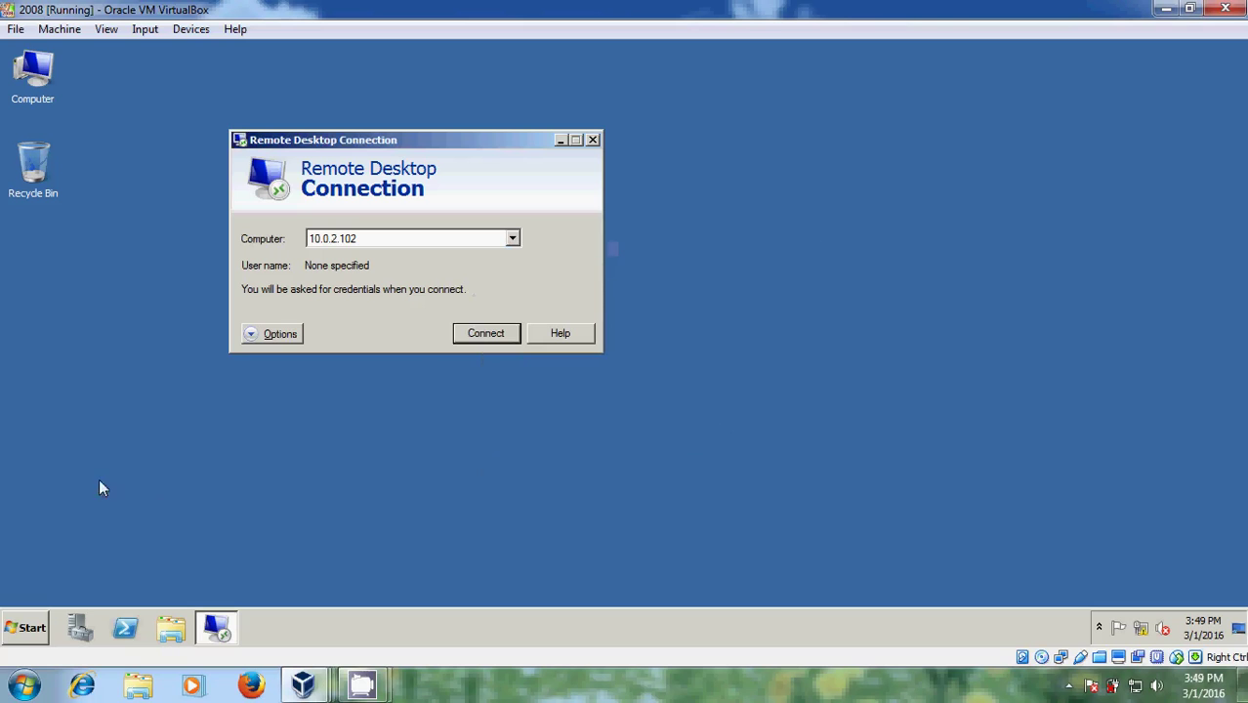
Step: Start Group Policy Management from Administrative Tools and choose Edit on Default Domain Policy
{"action": "left_click", "coordinate": [33, 632]}
{"action": "mouse_move", "coordinate": [328, 471]}
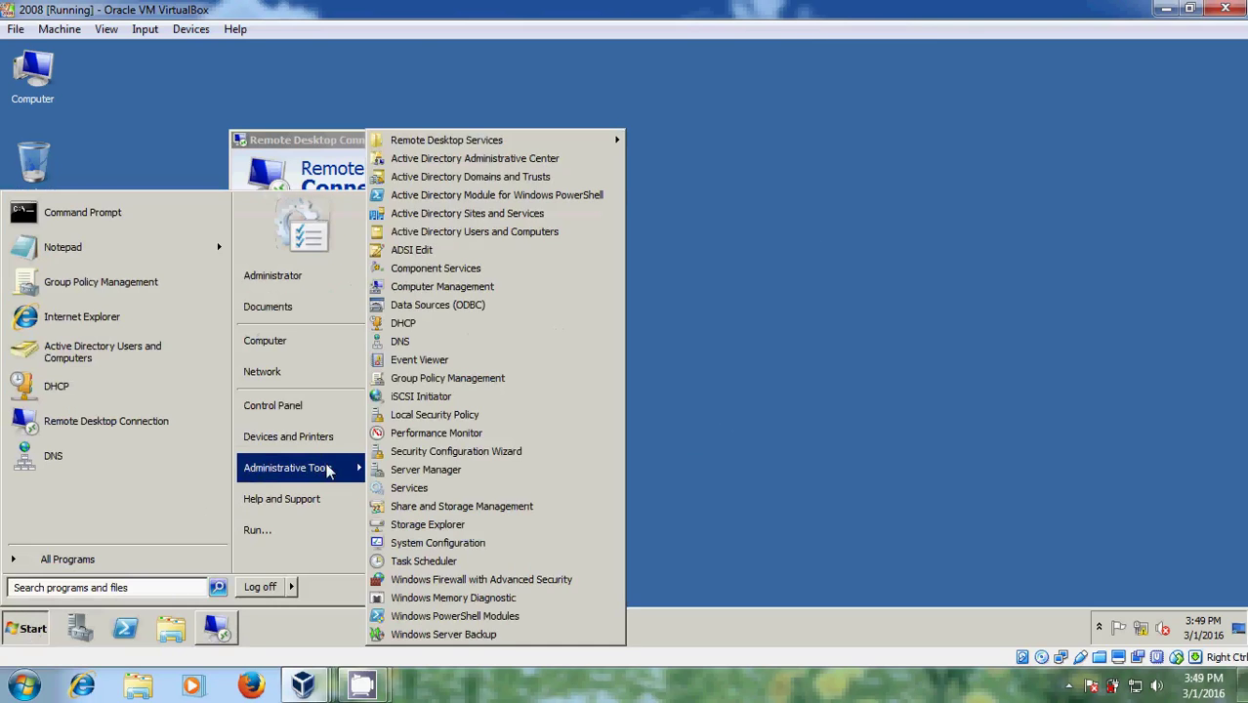
{"action": "left_click", "coordinate": [521, 378]}
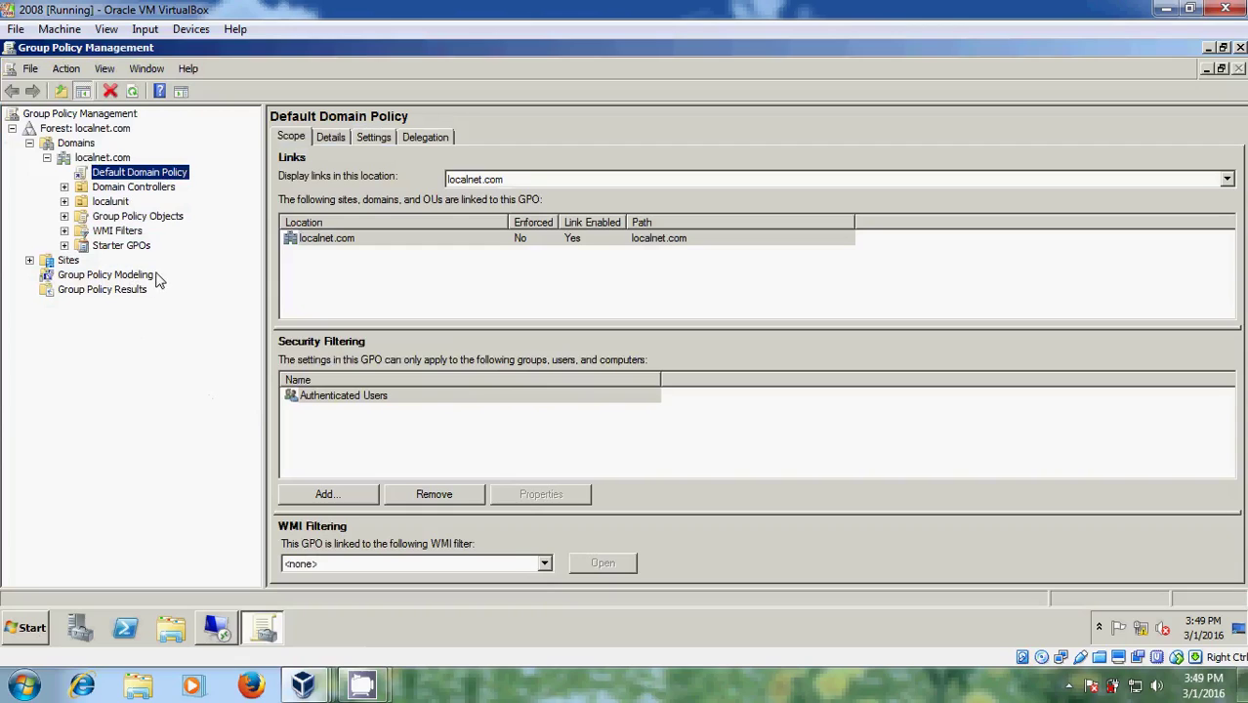
{"action": "right_click", "coordinate": [147, 176]}
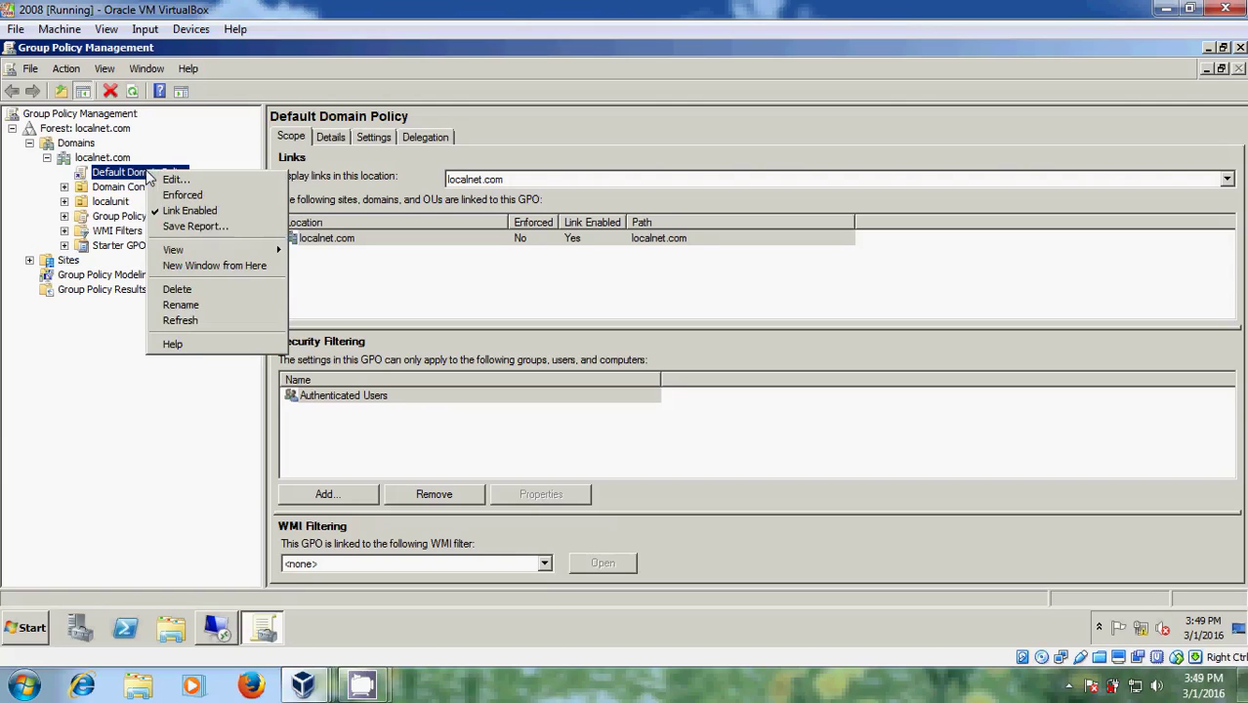
{"action": "left_click", "coordinate": [227, 182]}
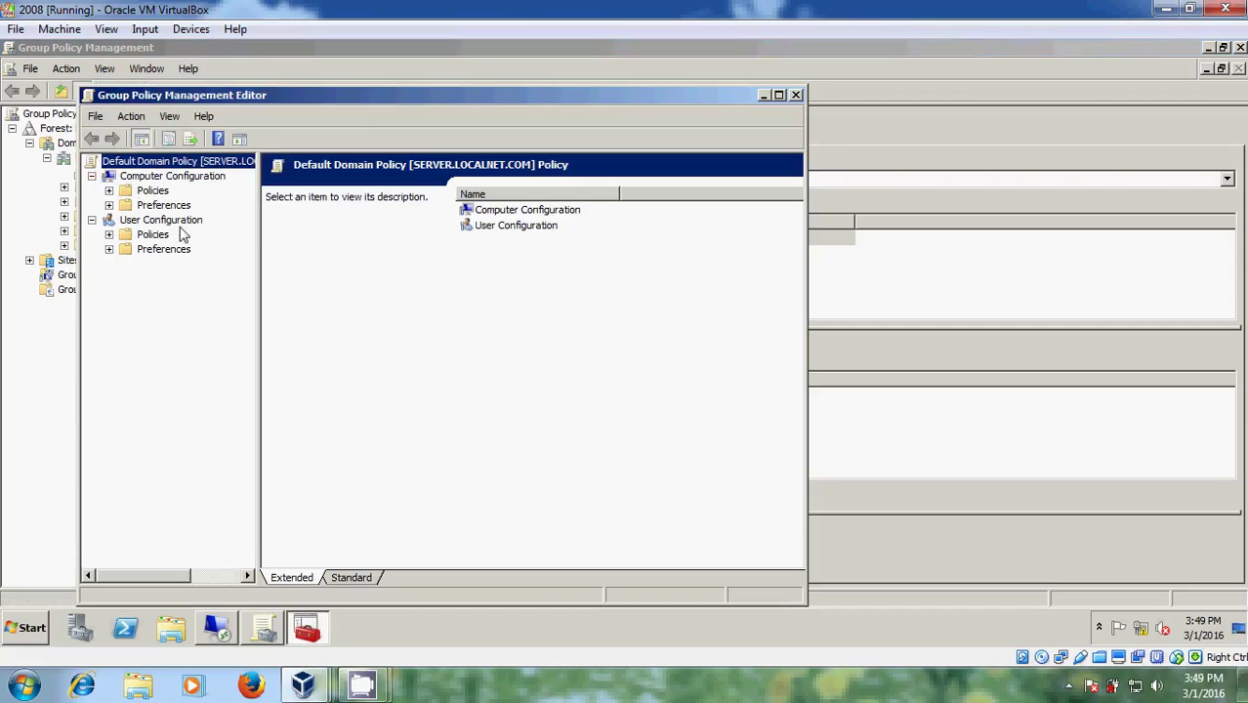
Step: Browse Administrative Templates > Network > Windows Firewall > Domain Profile and select the Remote Desktop exceptions policy
{"action": "left_click", "coordinate": [110, 191]}
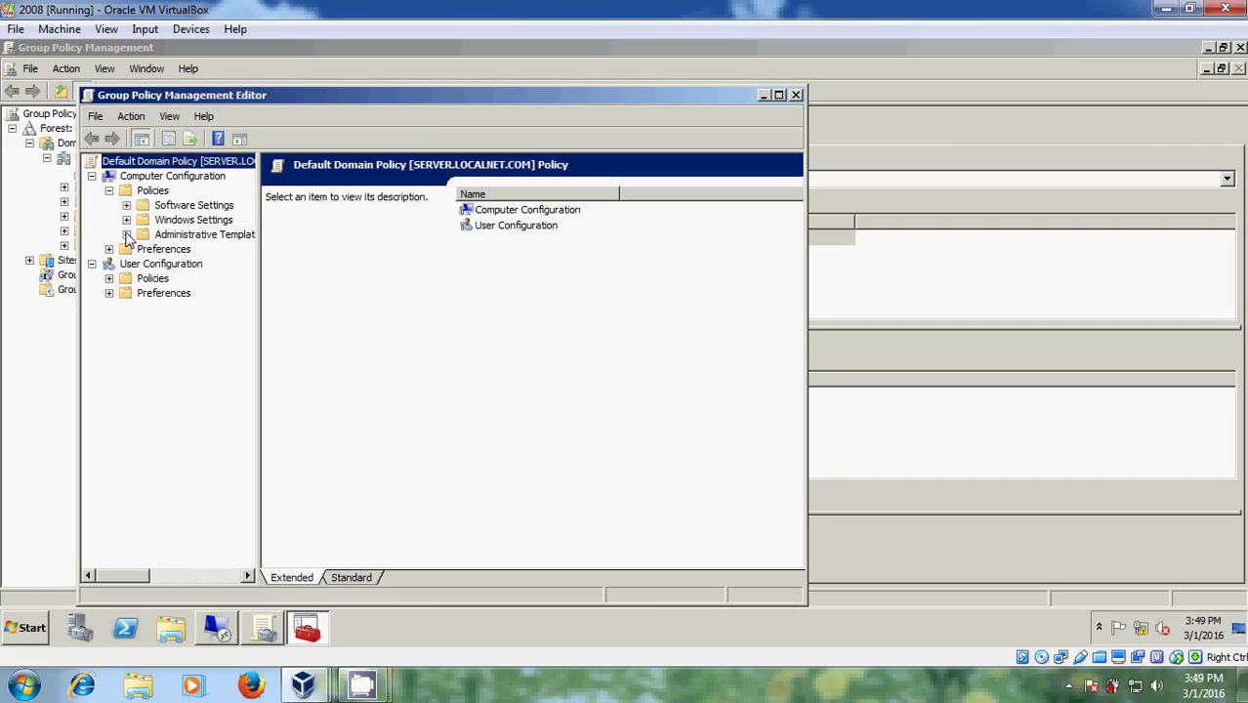
{"action": "left_click", "coordinate": [126, 235]}
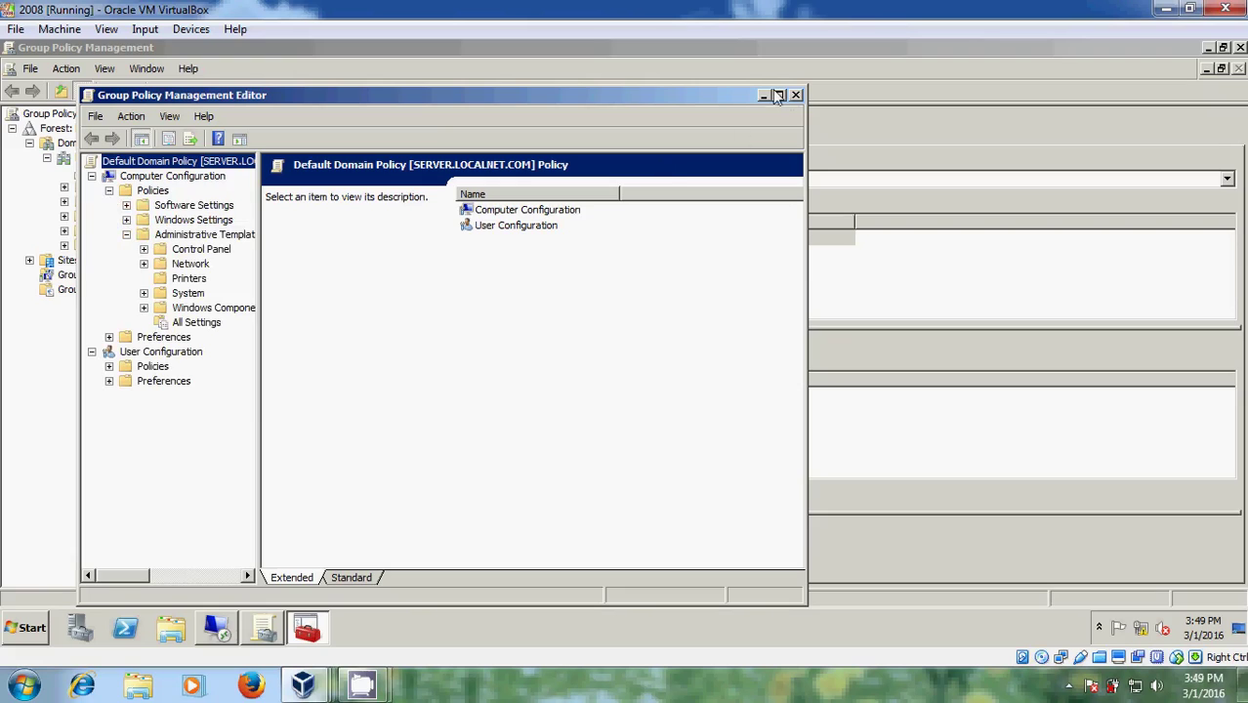
{"action": "left_click", "coordinate": [778, 95]}
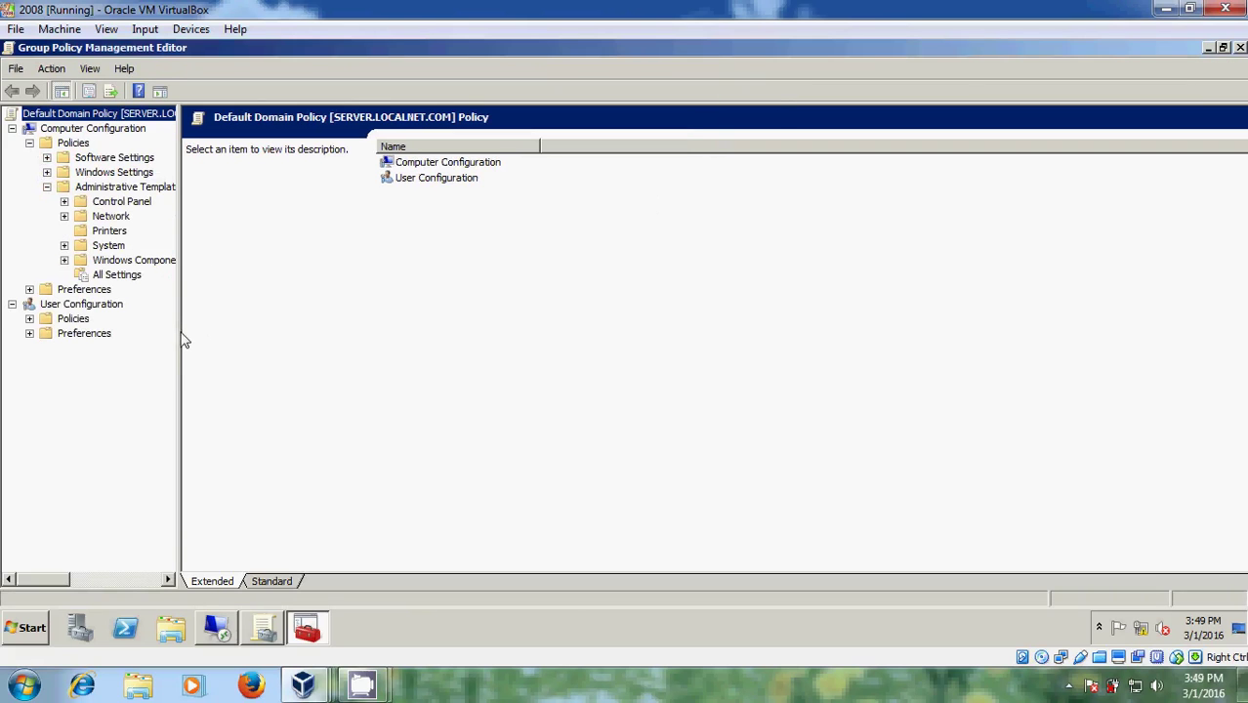
{"action": "left_click_drag", "start_coordinate": [180, 328], "coordinate": [335, 311]}
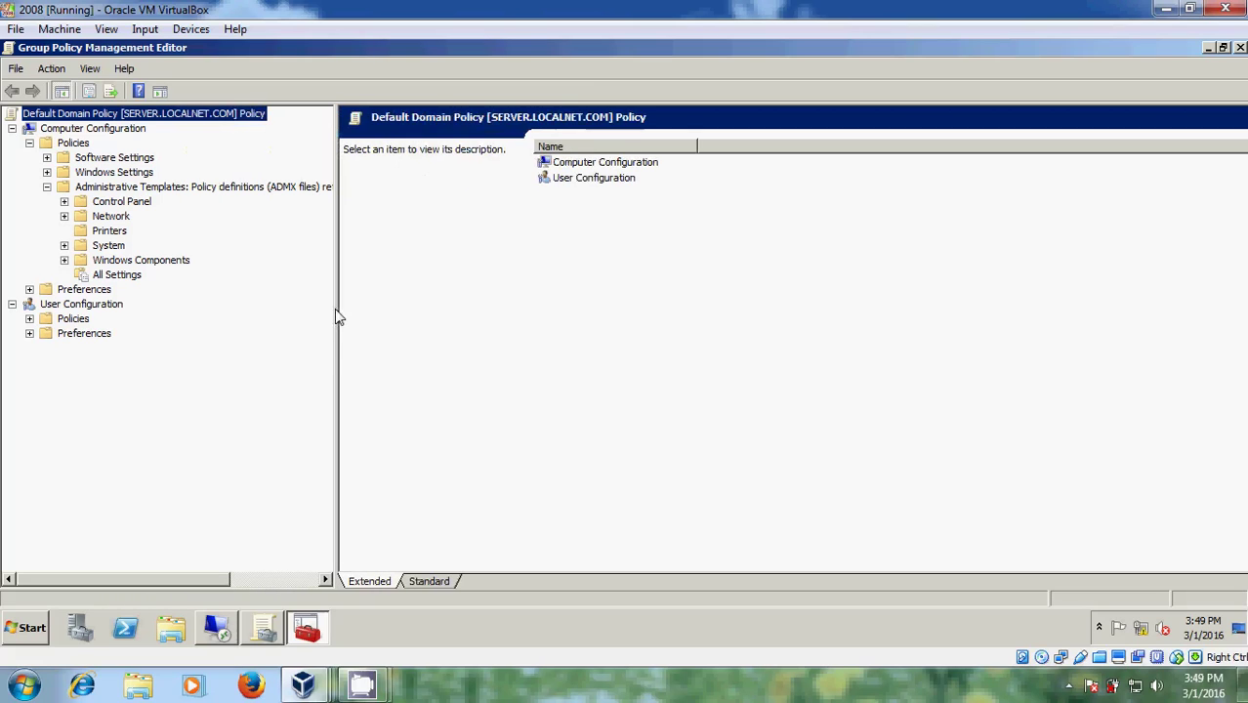
{"action": "left_click", "coordinate": [64, 217]}
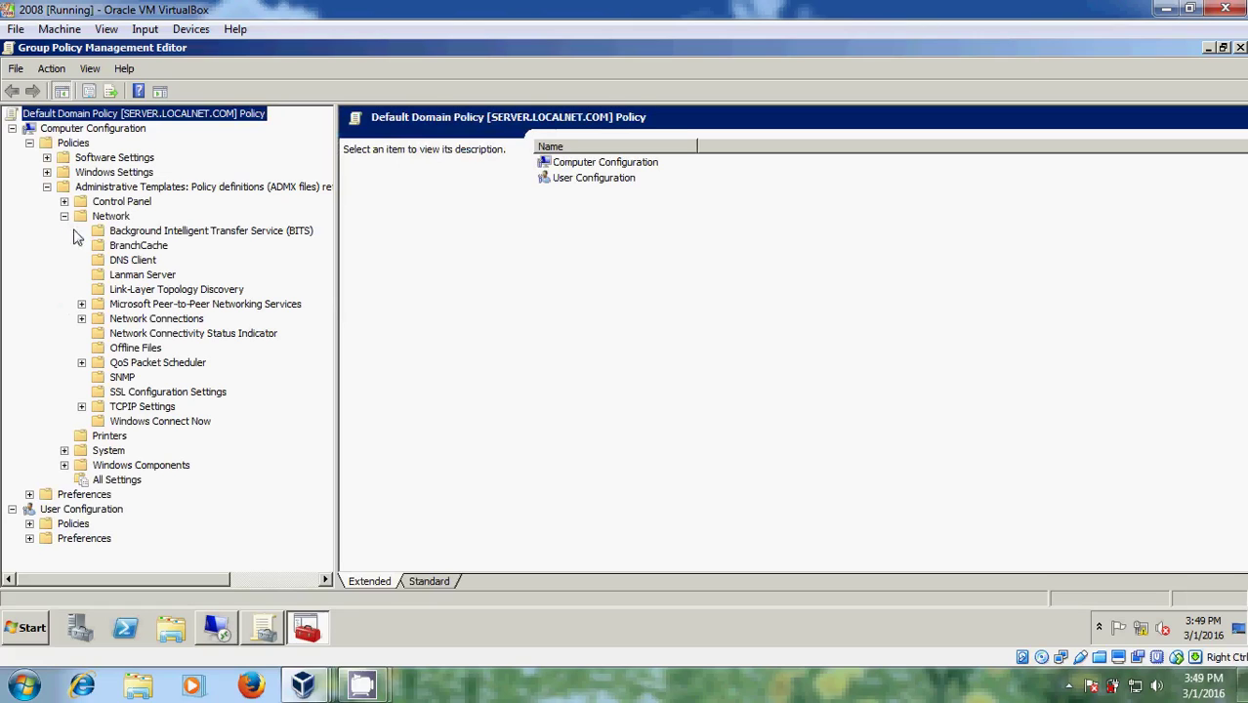
{"action": "left_click", "coordinate": [82, 319]}
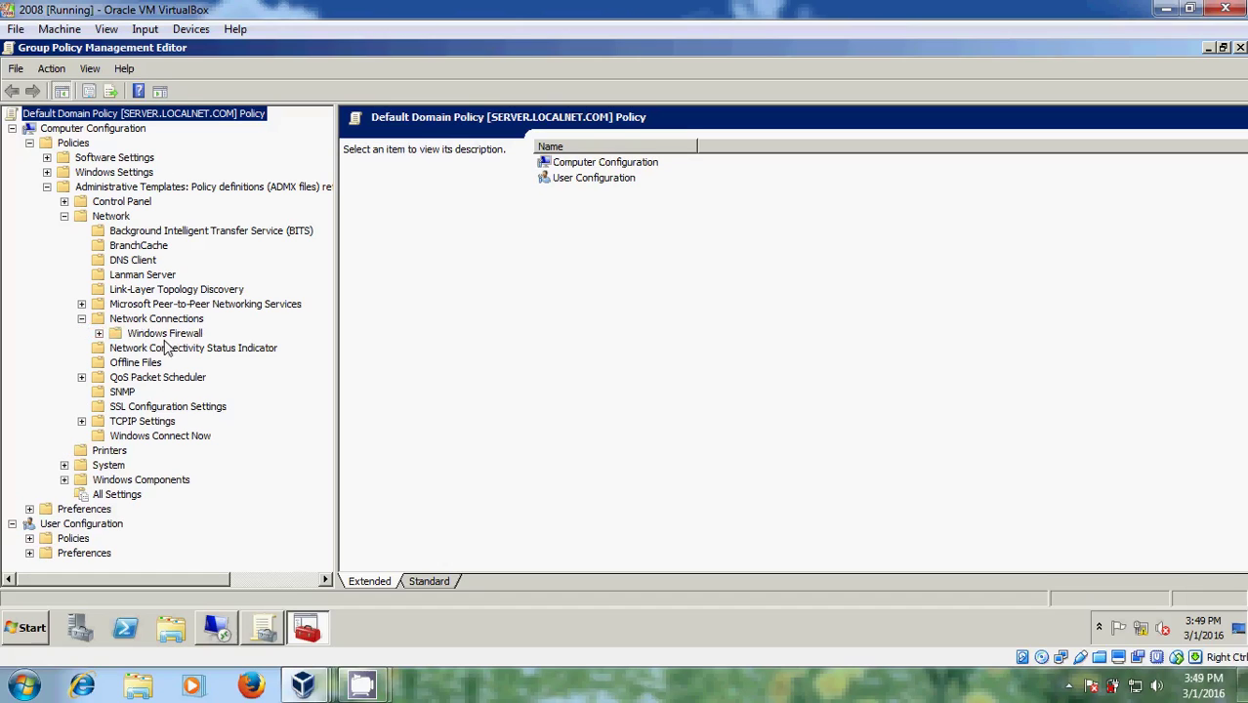
{"action": "left_click", "coordinate": [99, 334]}
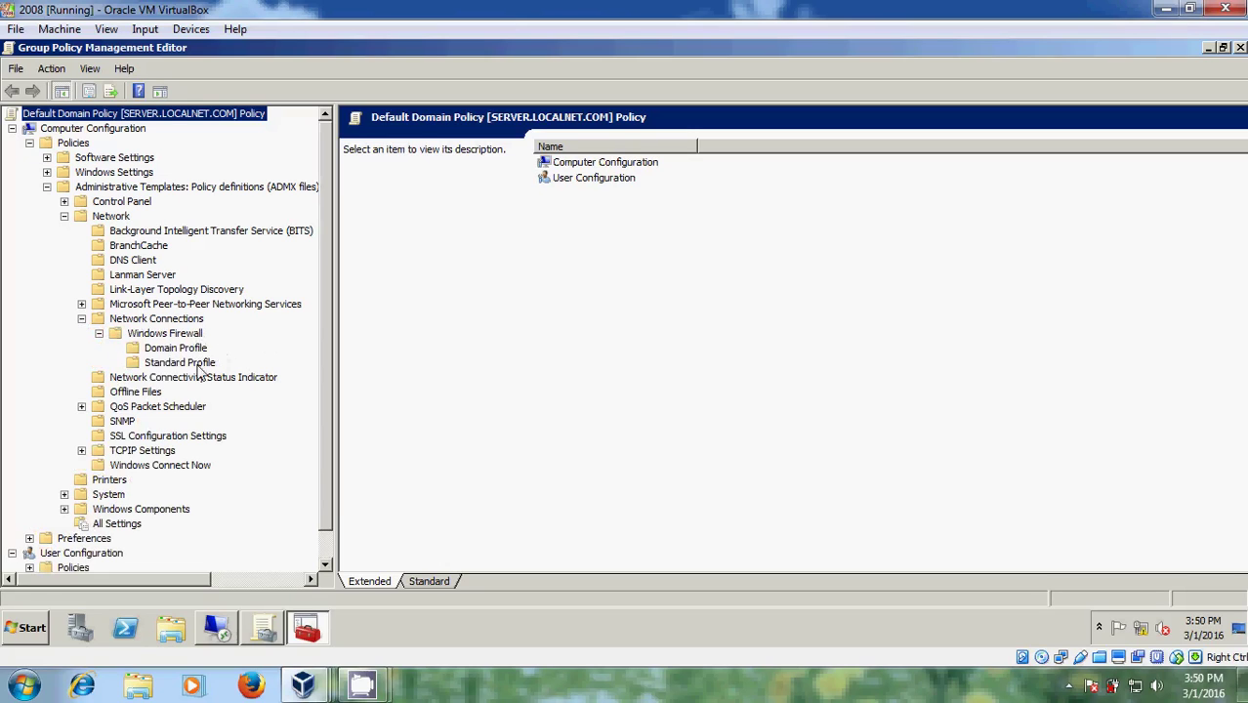
{"action": "left_click", "coordinate": [176, 349]}
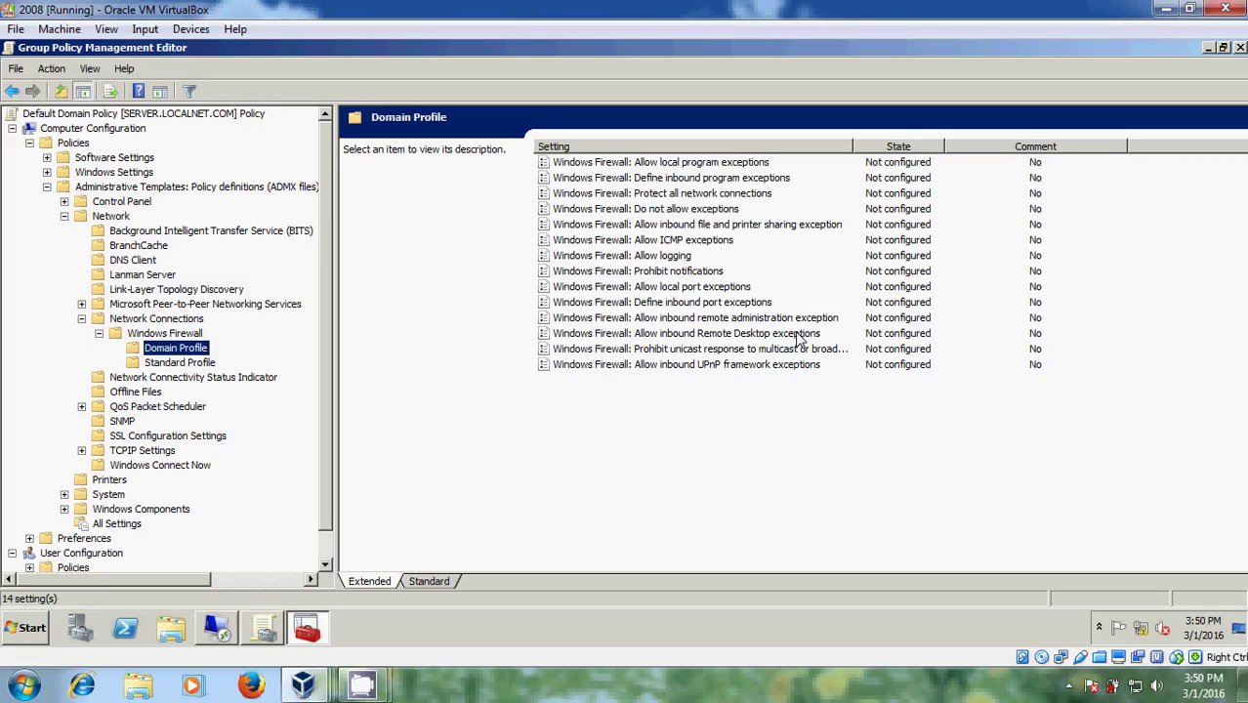
{"action": "left_click", "coordinate": [630, 334]}
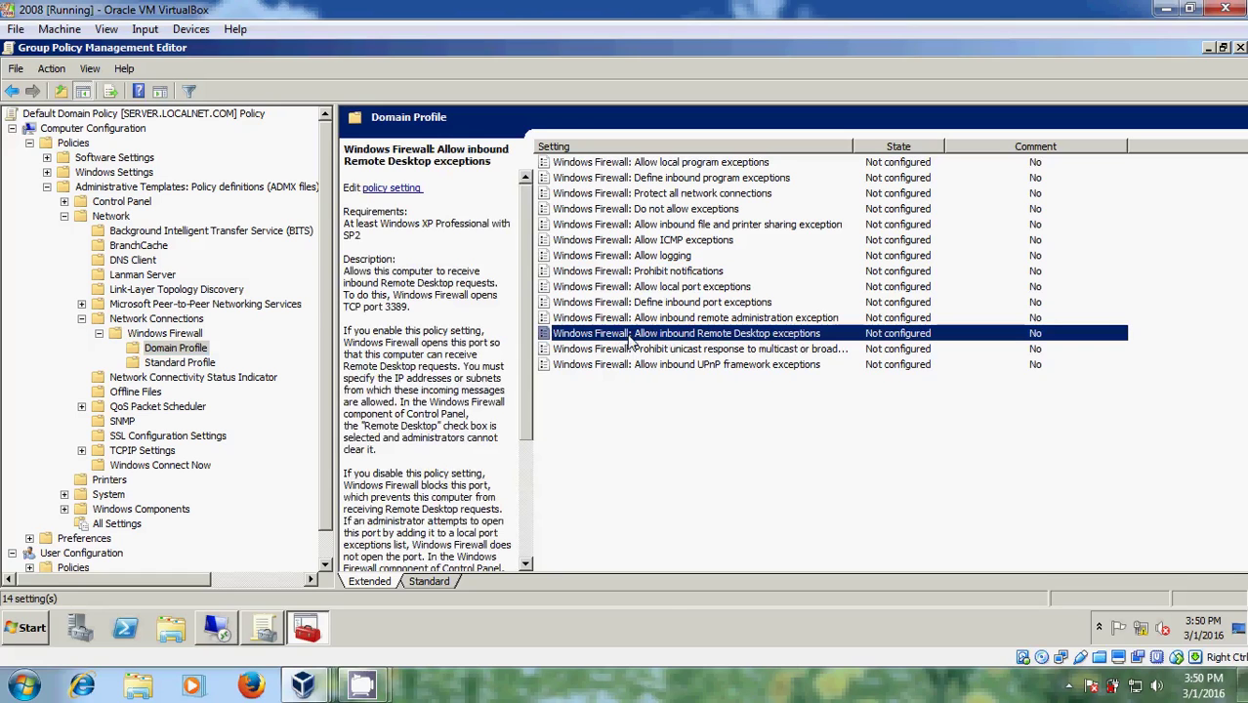
Step: Set 'Allow inbound Remote Desktop exceptions' to Enabled with * as the allowed addresses, and apply
{"action": "double_click", "coordinate": [630, 334]}
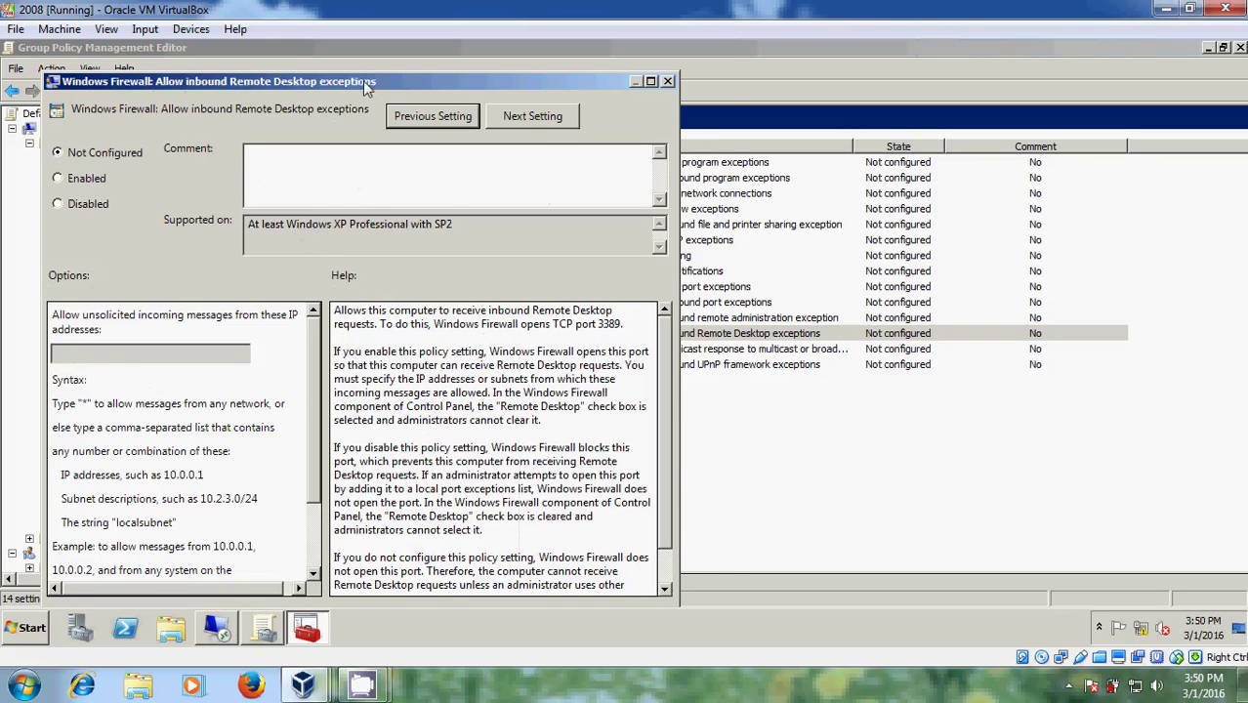
{"action": "left_click_drag", "start_coordinate": [364, 81], "coordinate": [425, 51]}
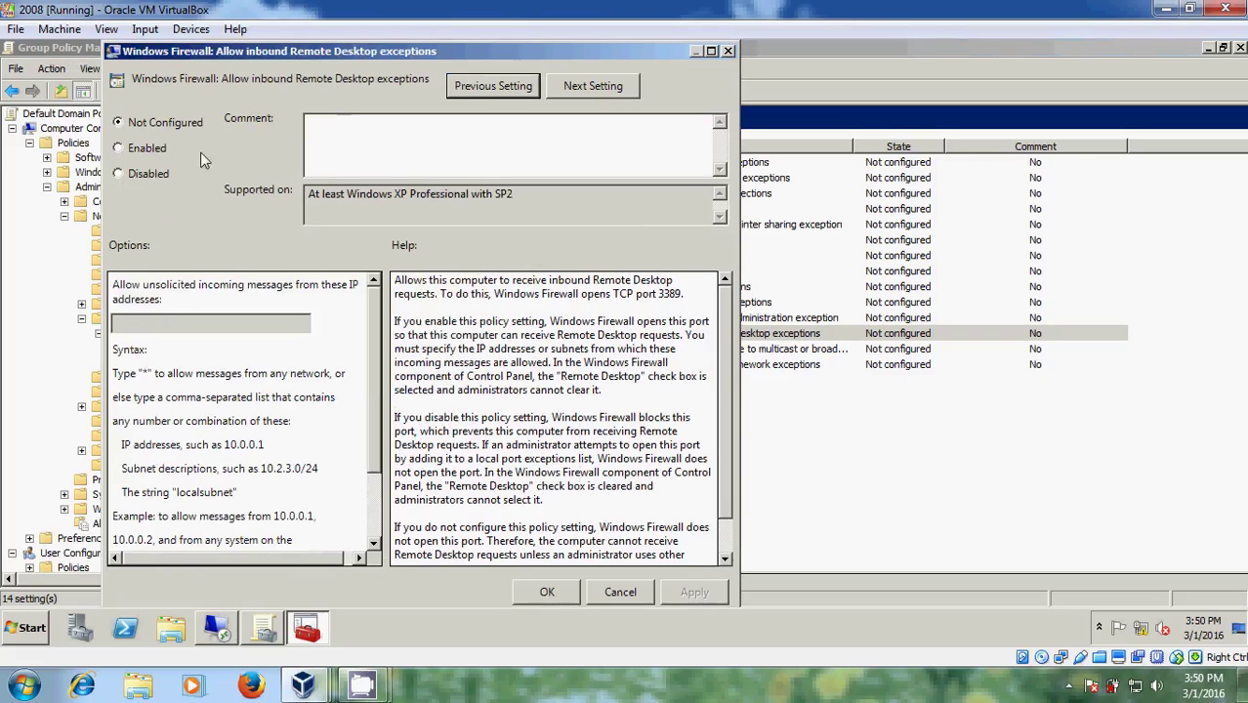
{"action": "left_click", "coordinate": [119, 148]}
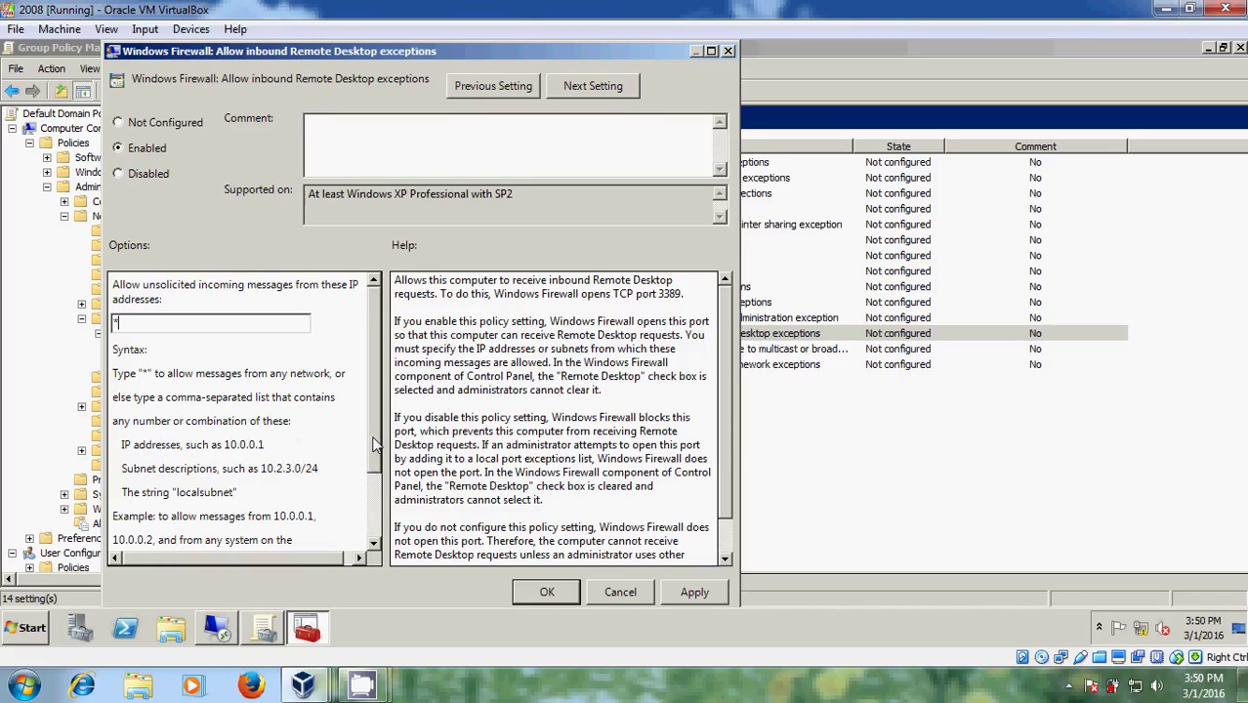
{"action": "left_click", "coordinate": [374, 522]}
{"action": "scroll", "coordinate": [371, 474], "scroll_direction": "up", "scroll_amount": 2}
{"action": "left_click", "coordinate": [696, 593]}
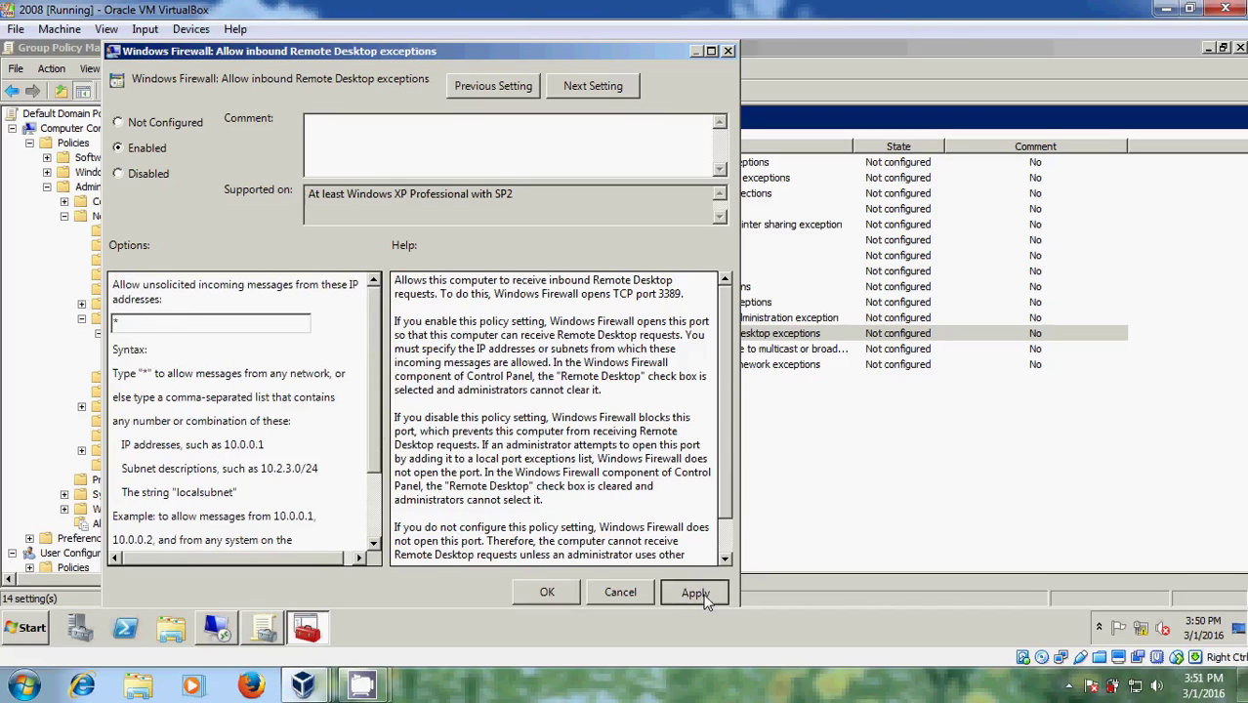
{"action": "left_click", "coordinate": [550, 593]}
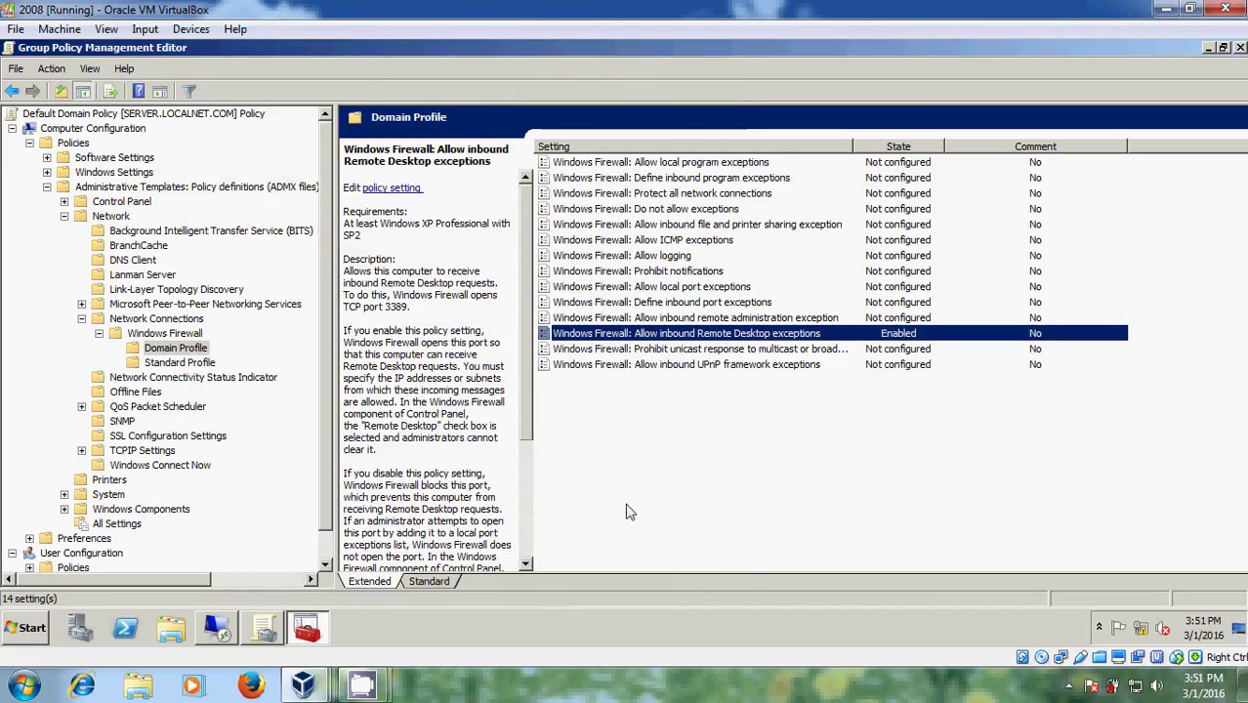
Step: Collapse Network and open Windows Components > Remote Desktop Services > Remote Desktop Session Host > Connections
{"action": "left_click", "coordinate": [99, 334]}
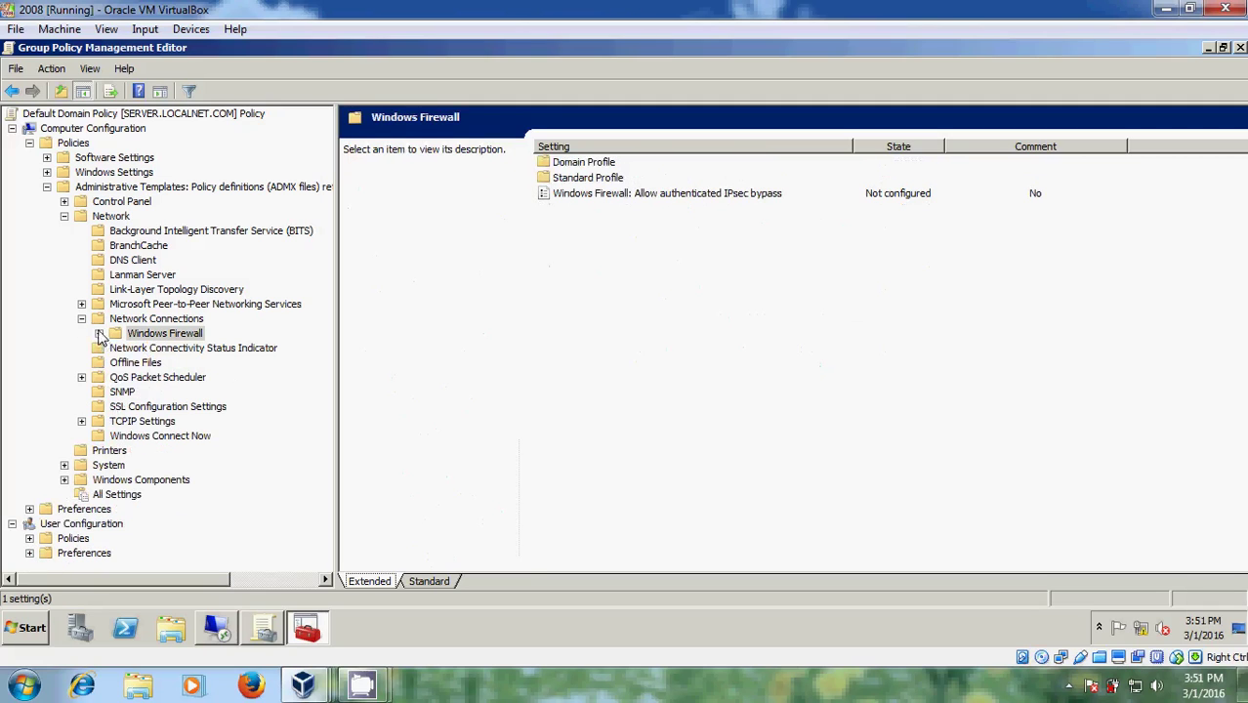
{"action": "left_click", "coordinate": [82, 319]}
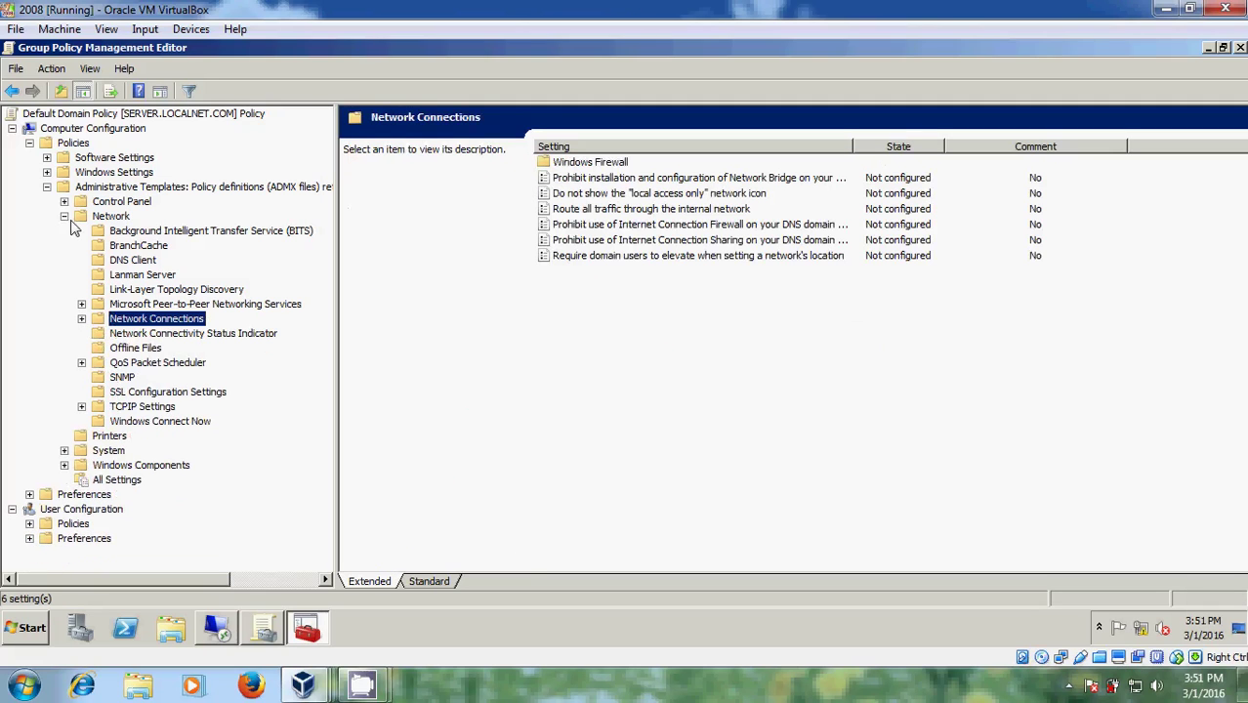
{"action": "left_click", "coordinate": [64, 215]}
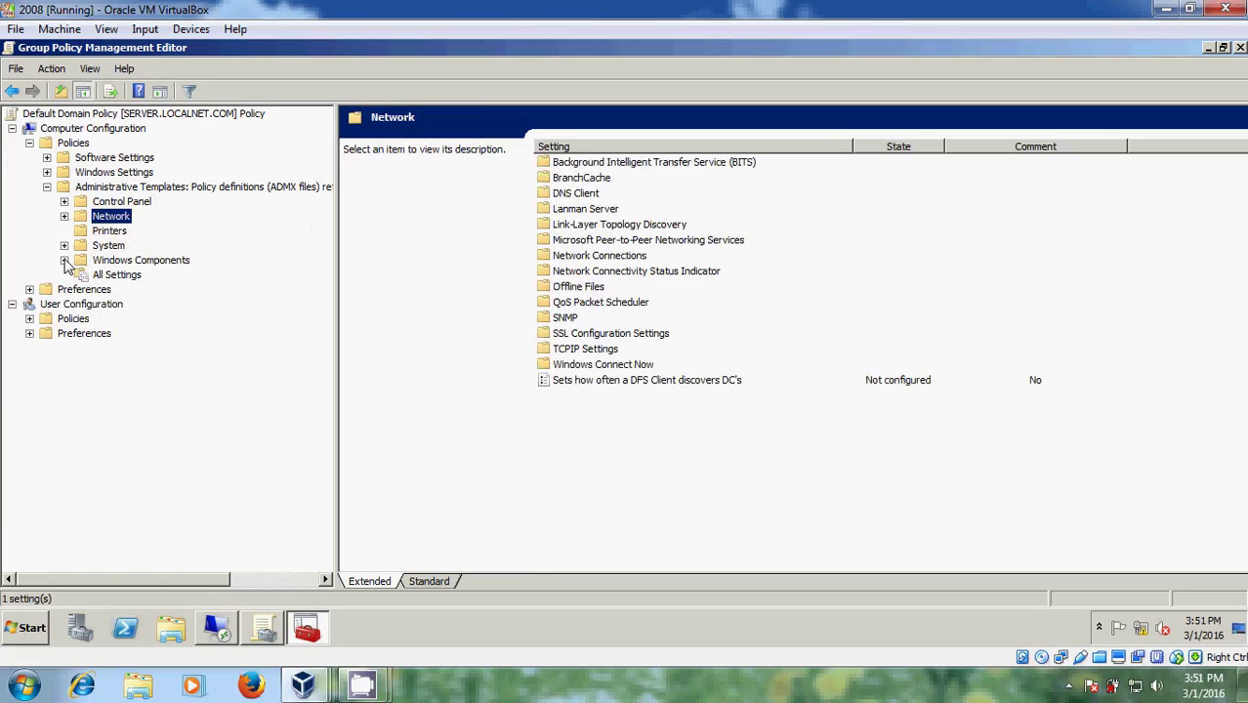
{"action": "left_click", "coordinate": [65, 260]}
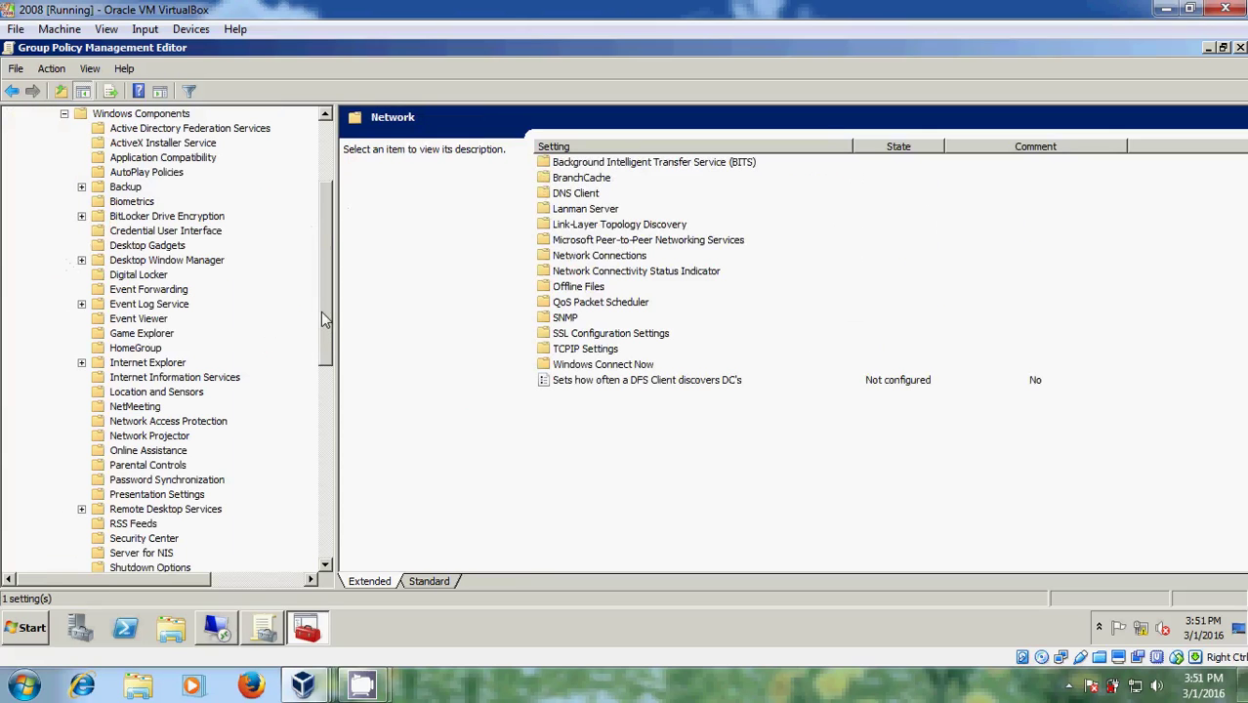
{"action": "left_click_drag", "start_coordinate": [321, 312], "coordinate": [337, 440]}
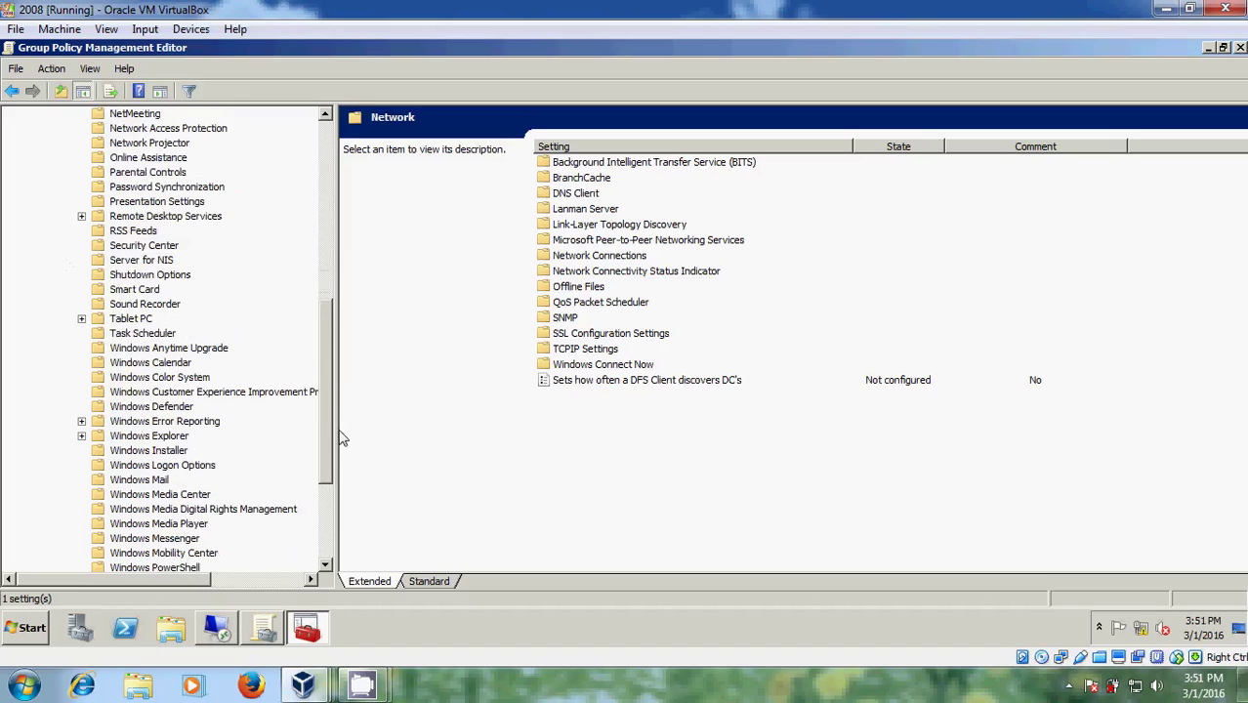
{"action": "left_click", "coordinate": [82, 217]}
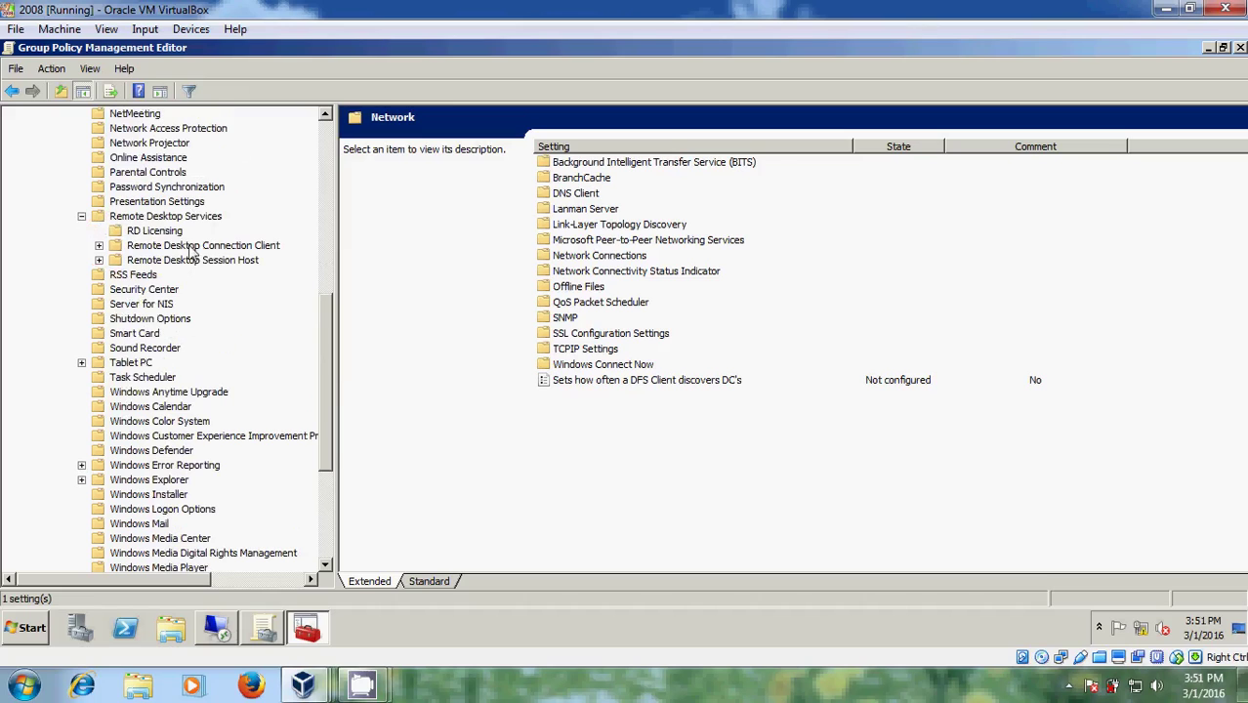
{"action": "left_click", "coordinate": [99, 261]}
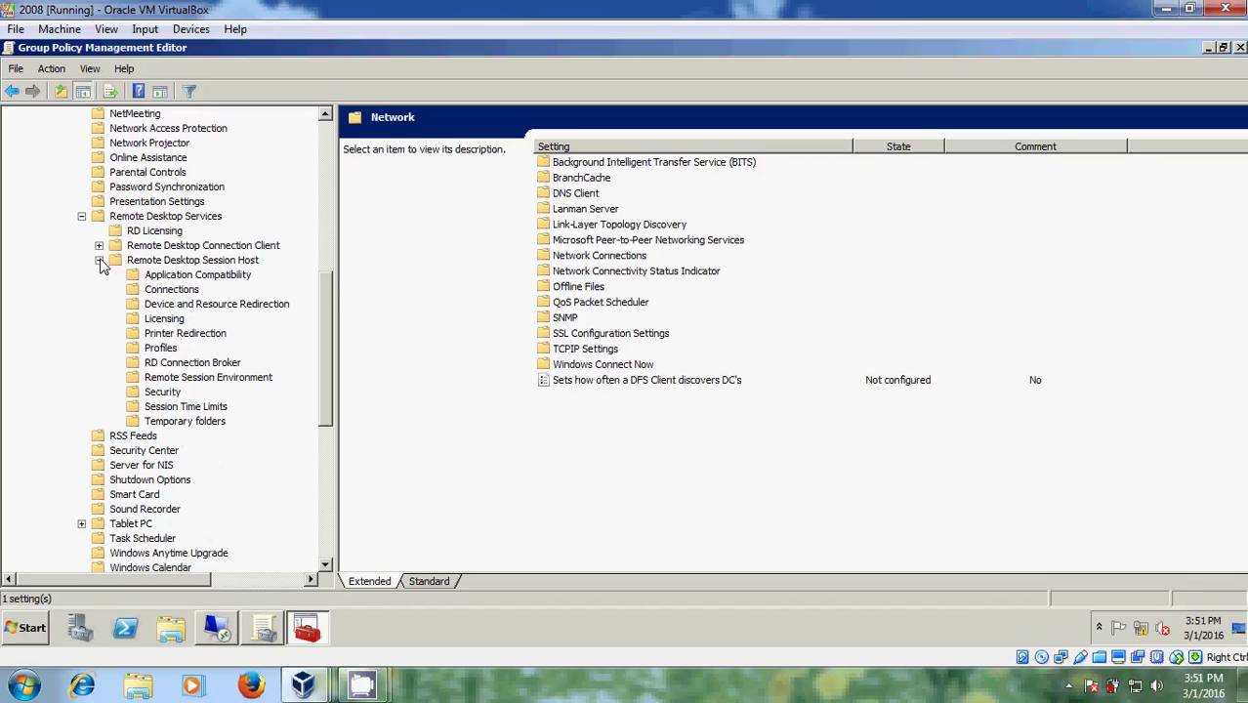
{"action": "left_click", "coordinate": [180, 293]}
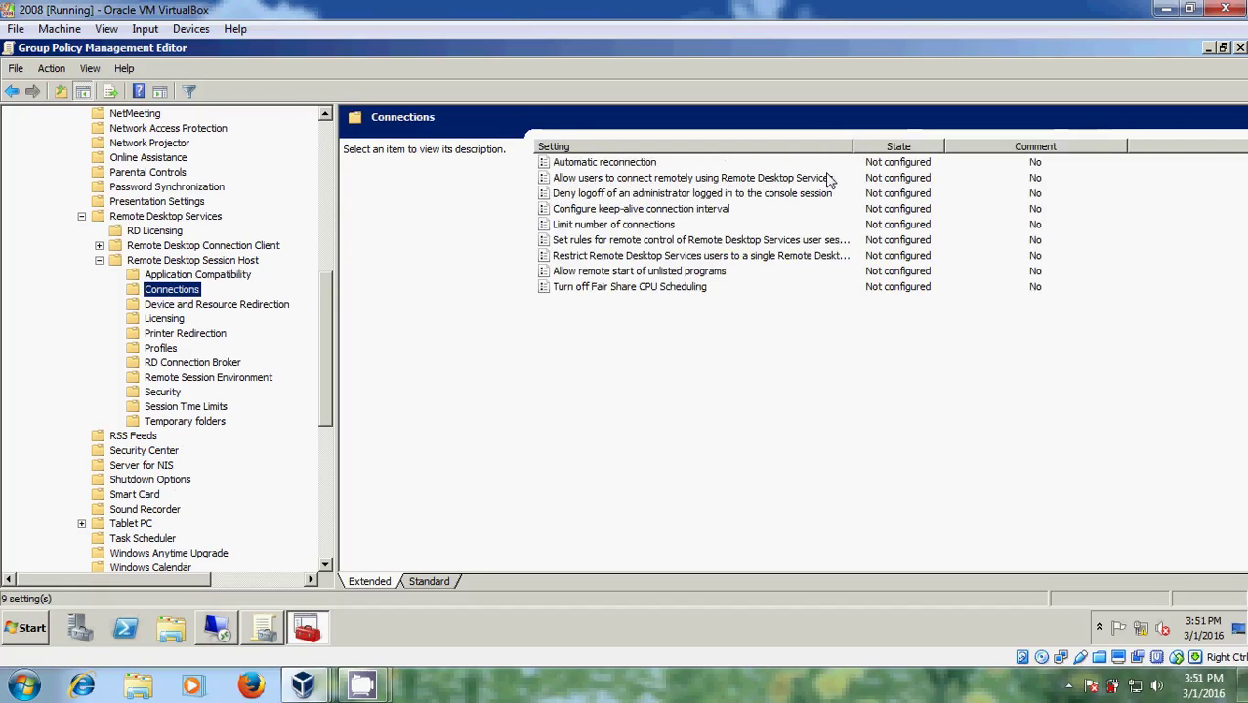
Step: Set 'Allow users to connect remotely using Remote Desktop Services' to Enabled and apply it
{"action": "double_click", "coordinate": [630, 181]}
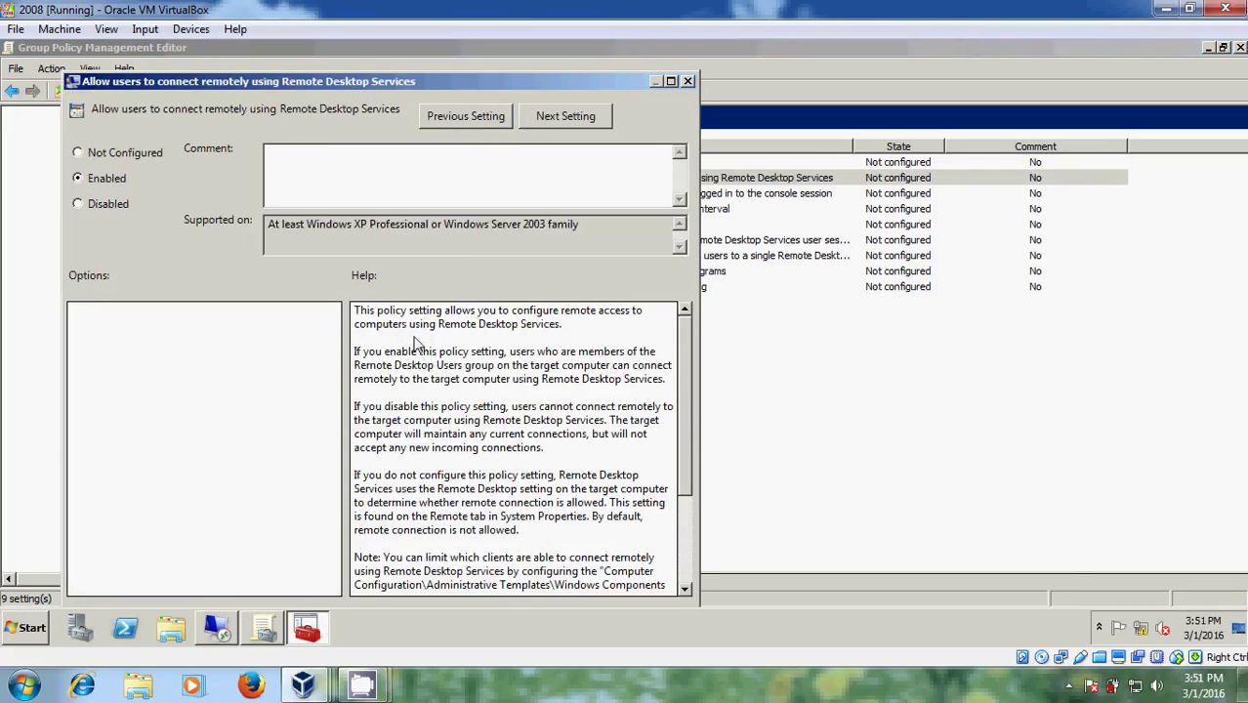
{"action": "left_click_drag", "start_coordinate": [685, 356], "coordinate": [685, 405]}
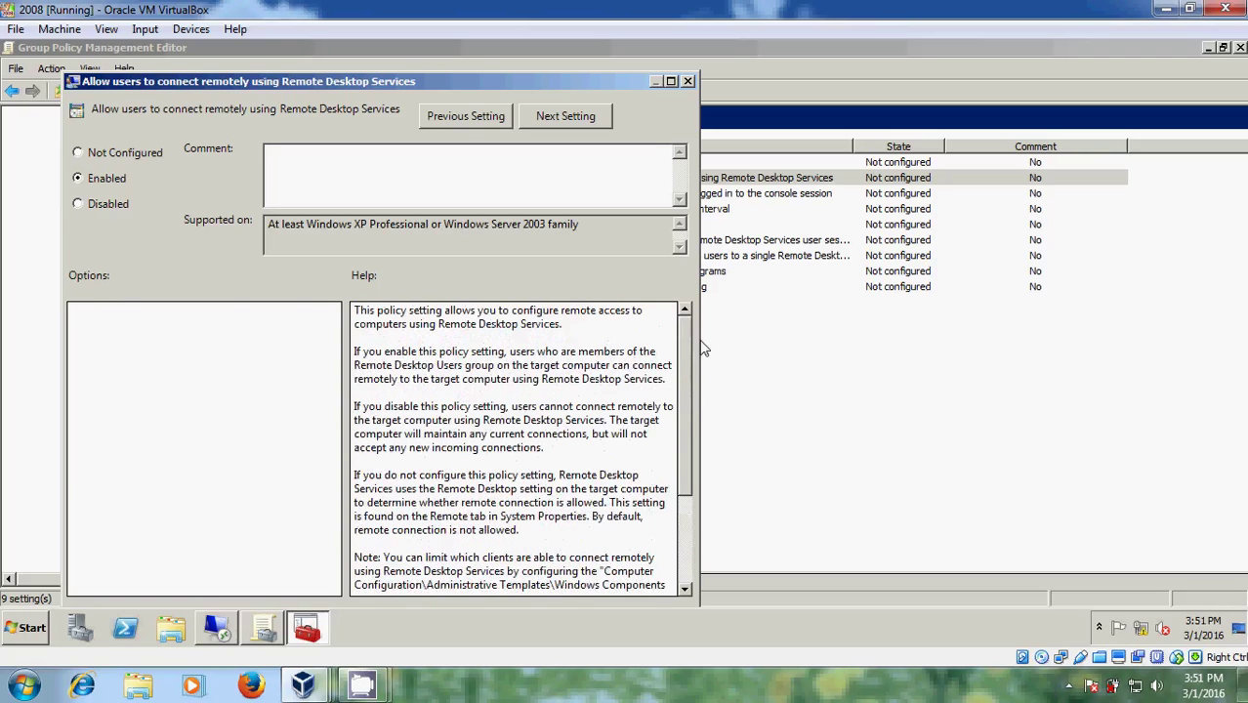
{"action": "left_click", "coordinate": [672, 81]}
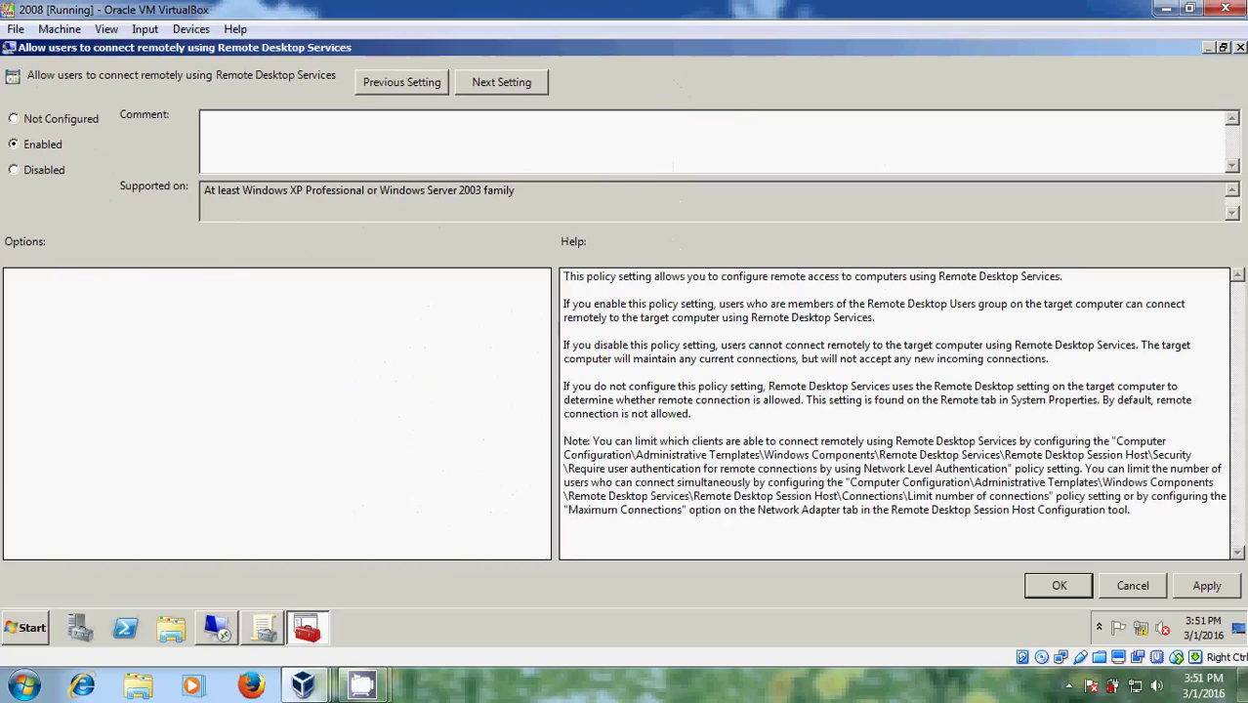
{"action": "left_click", "coordinate": [1214, 589]}
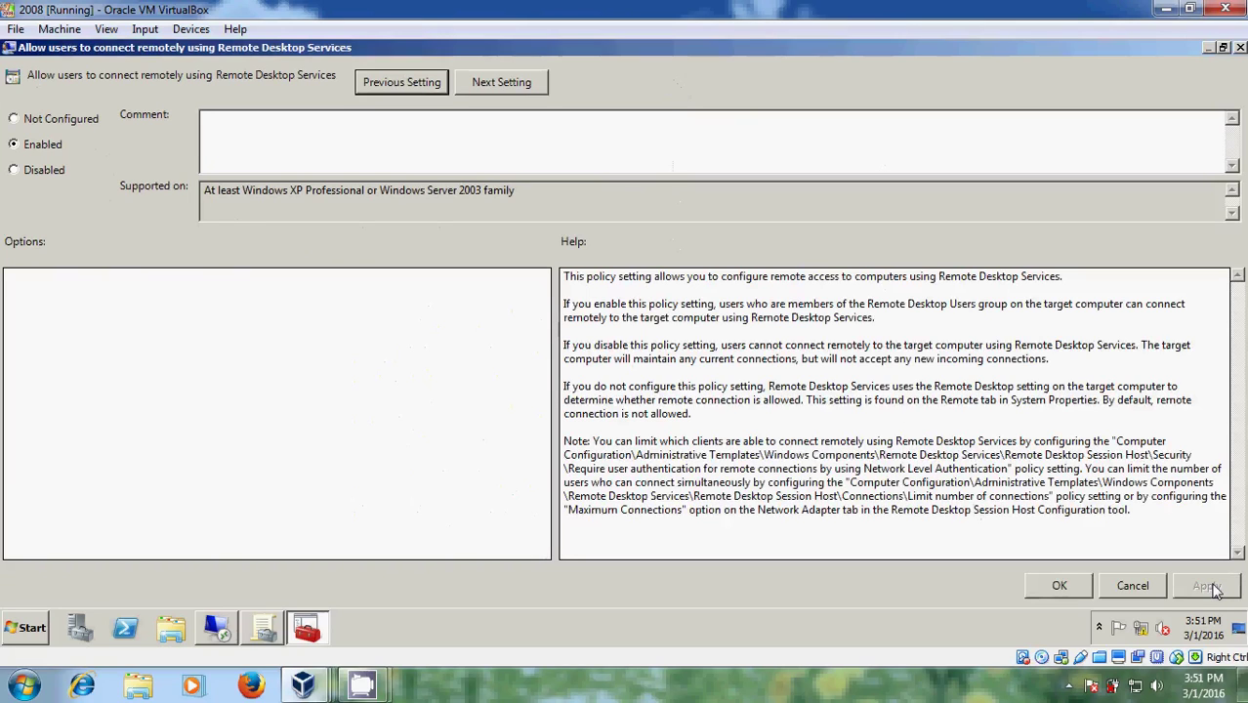
{"action": "left_click", "coordinate": [1060, 586]}
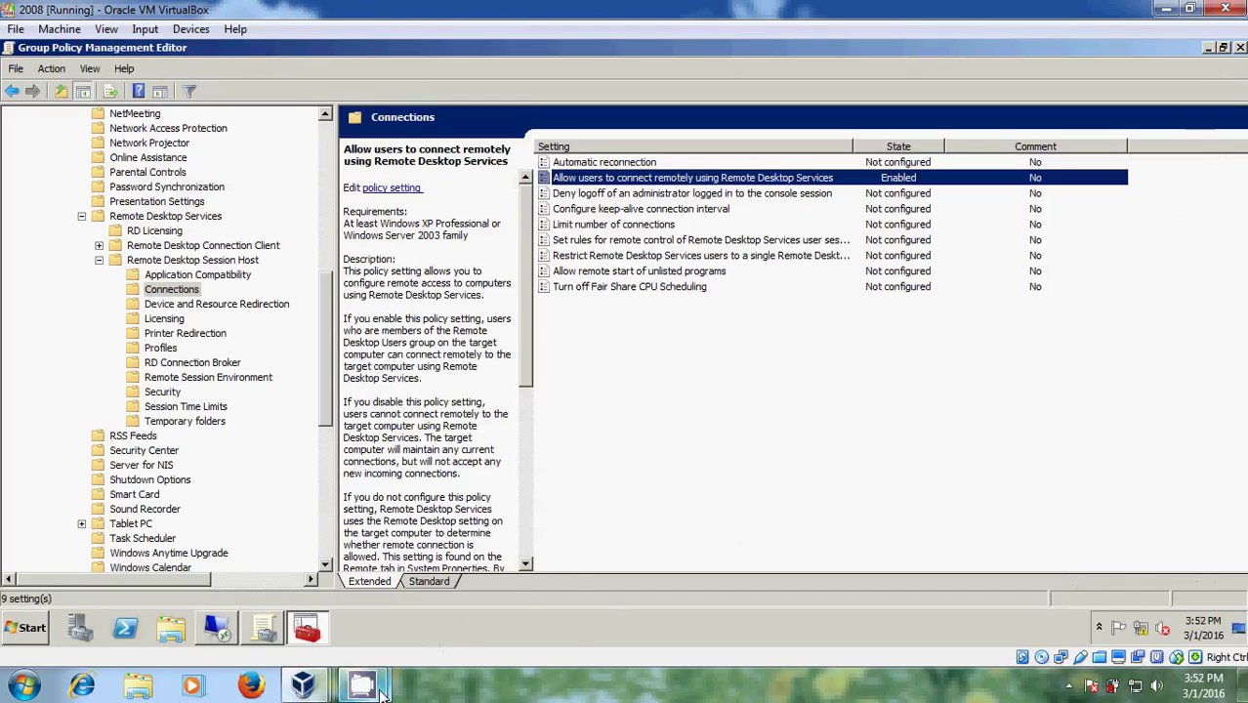
Step: Enable 'Limit number of connections' with RD Maximum Connections allowed set to 999999
{"action": "mouse_move", "coordinate": [364, 684]}
{"action": "left_click", "coordinate": [327, 575]}
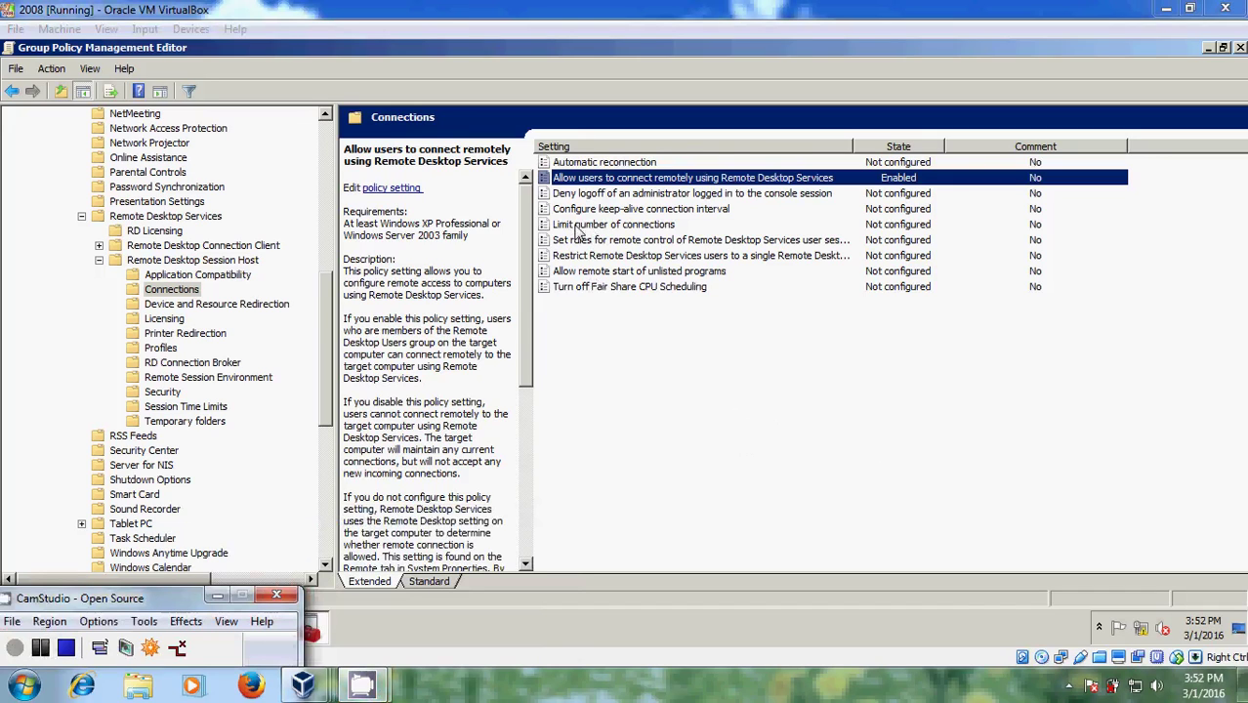
{"action": "double_click", "coordinate": [650, 225]}
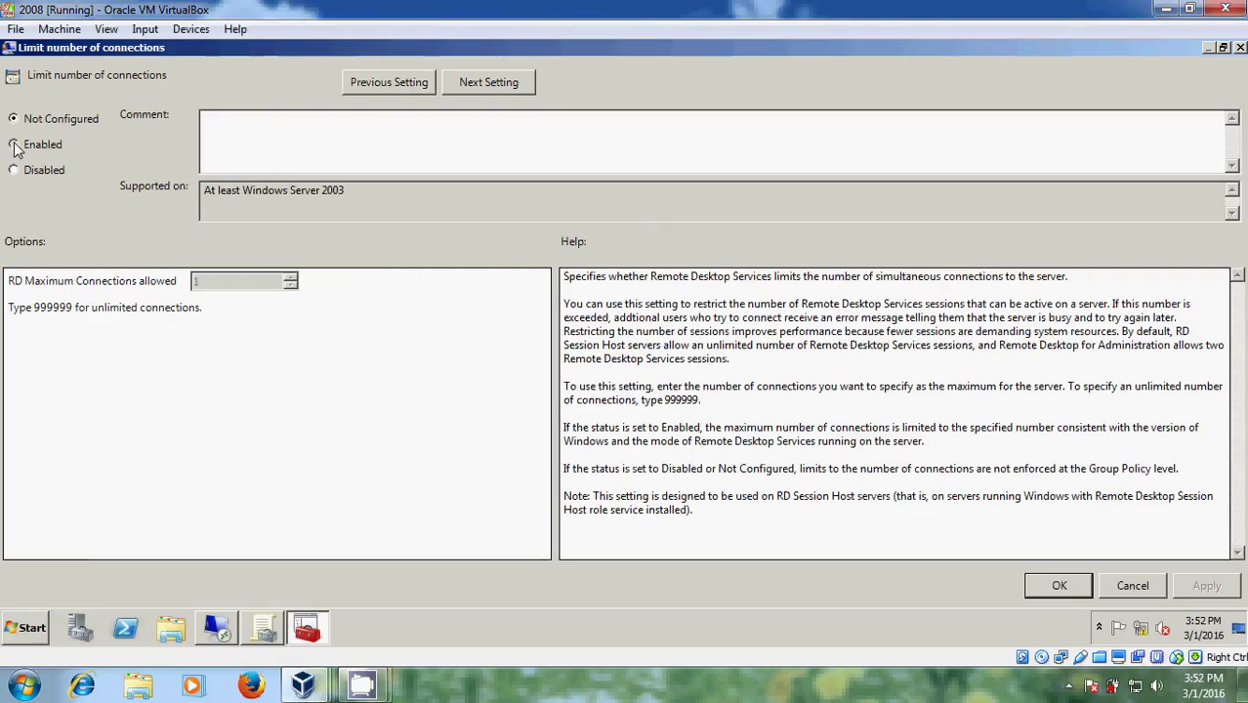
{"action": "left_click", "coordinate": [14, 145]}
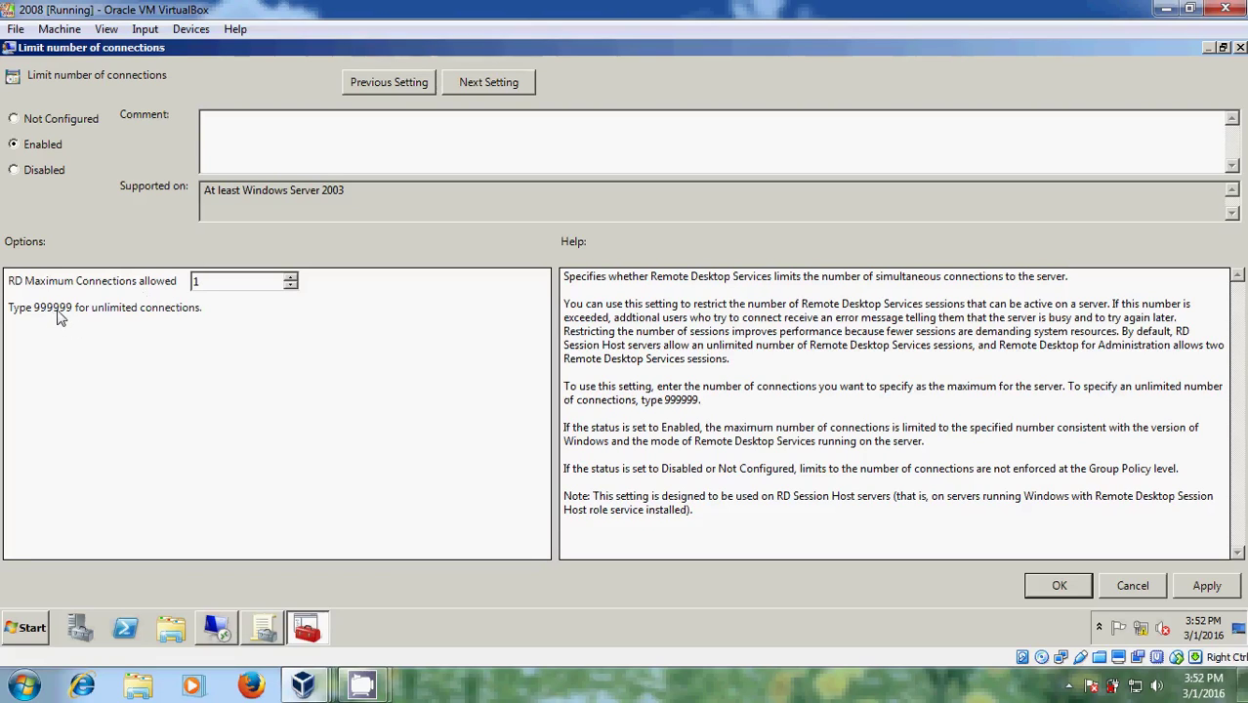
{"action": "left_click_drag", "start_coordinate": [217, 283], "coordinate": [134, 284]}
{"action": "type", "text": "999999"}
{"action": "left_click", "coordinate": [1209, 585]}
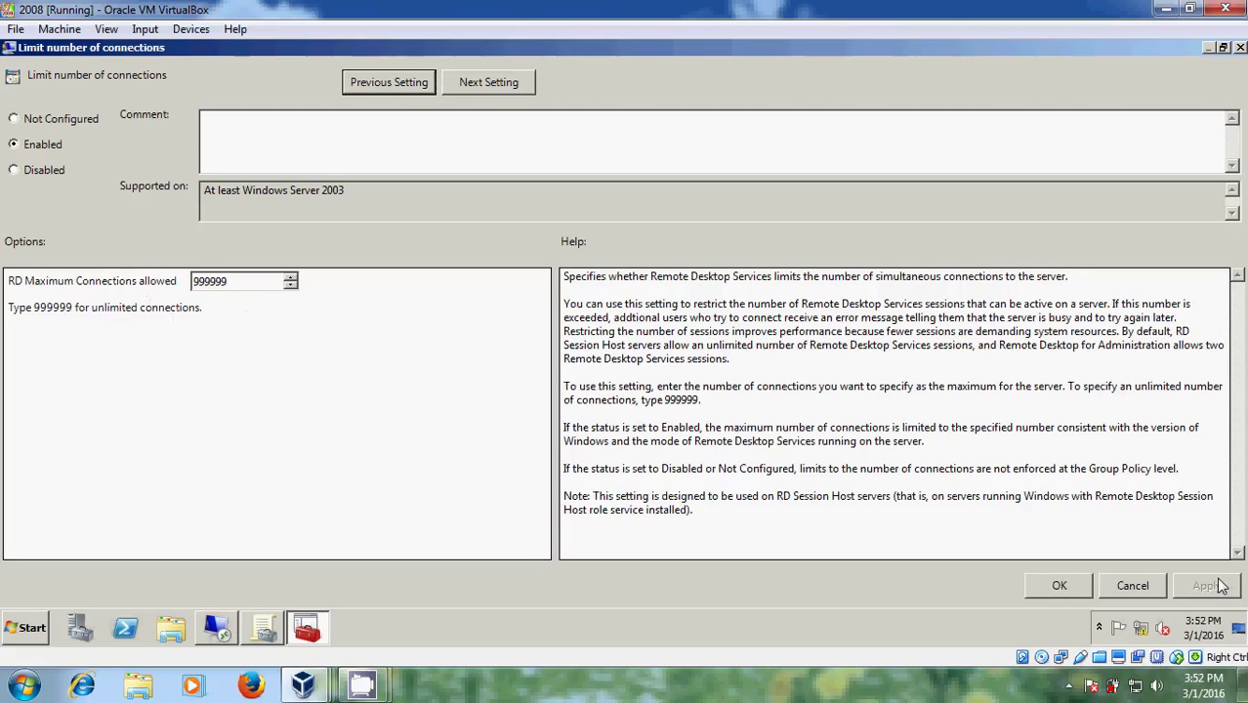
{"action": "left_click", "coordinate": [1058, 586]}
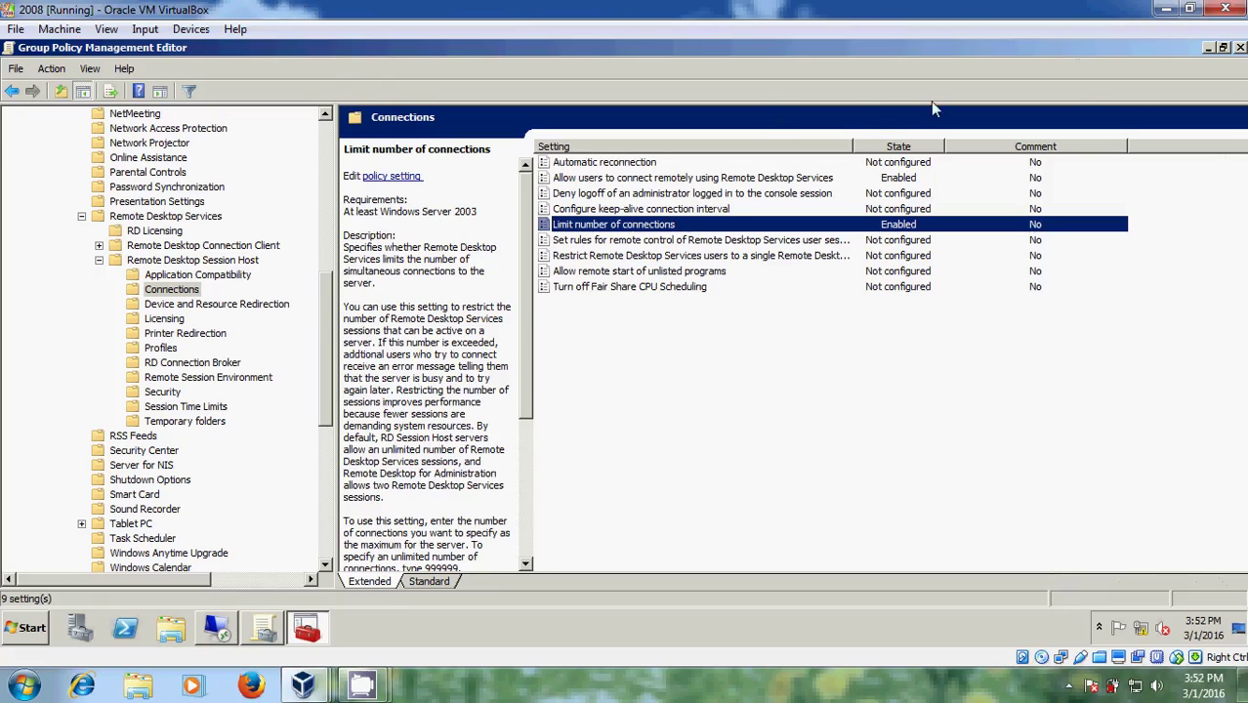
Step: Close the policy editor and Group Policy Management, maximize the win7 VM, minimize Command Prompt
{"action": "left_click", "coordinate": [1241, 48]}
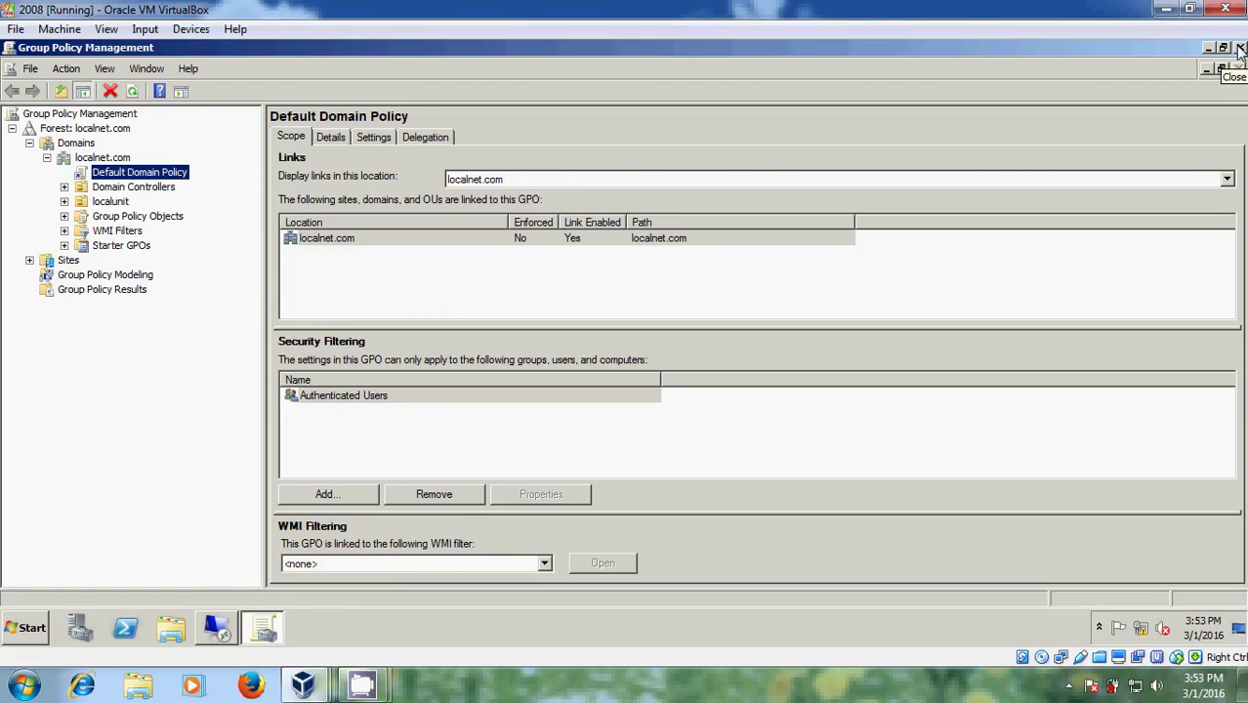
{"action": "left_click", "coordinate": [1241, 49]}
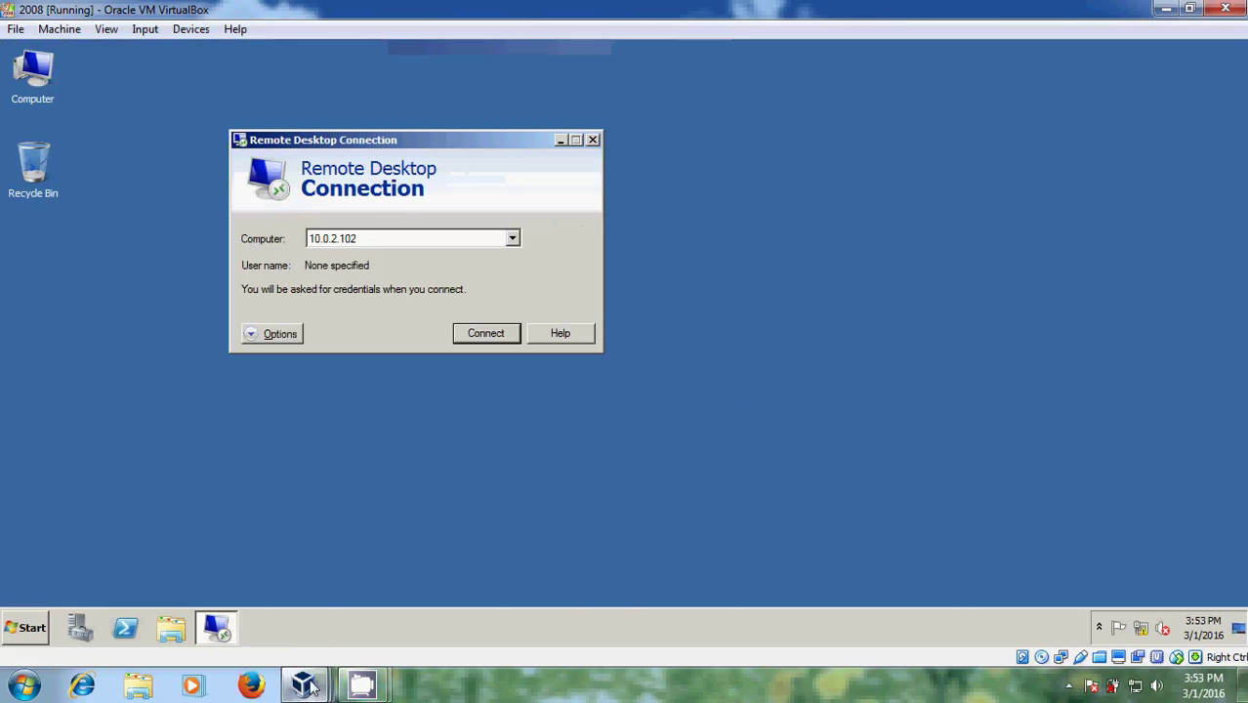
{"action": "mouse_move", "coordinate": [303, 683]}
{"action": "left_click", "coordinate": [500, 571]}
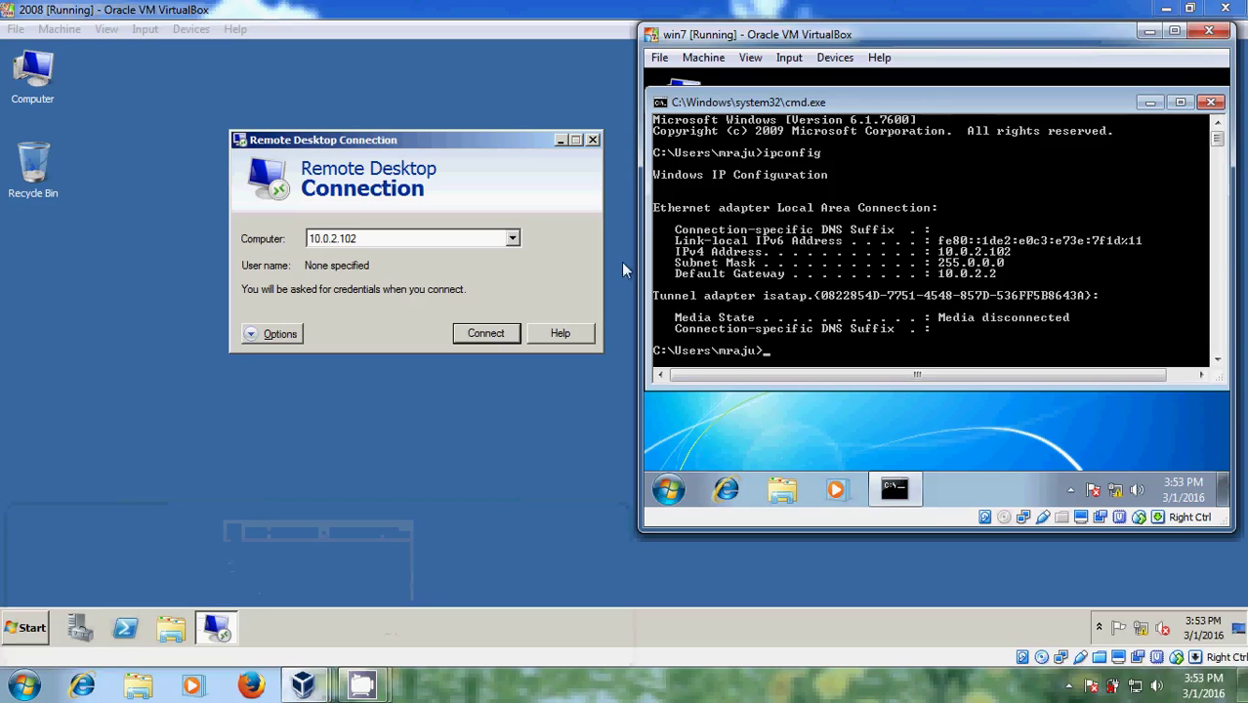
{"action": "left_click", "coordinate": [1174, 31]}
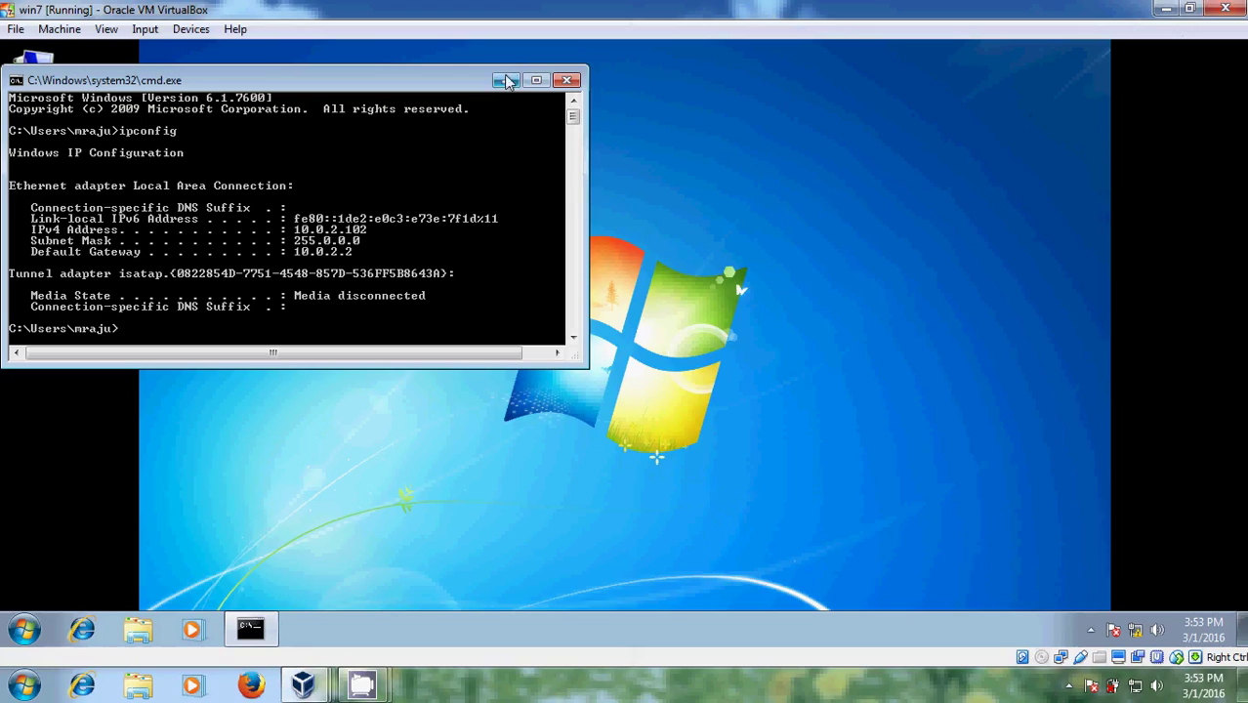
{"action": "left_click", "coordinate": [507, 82]}
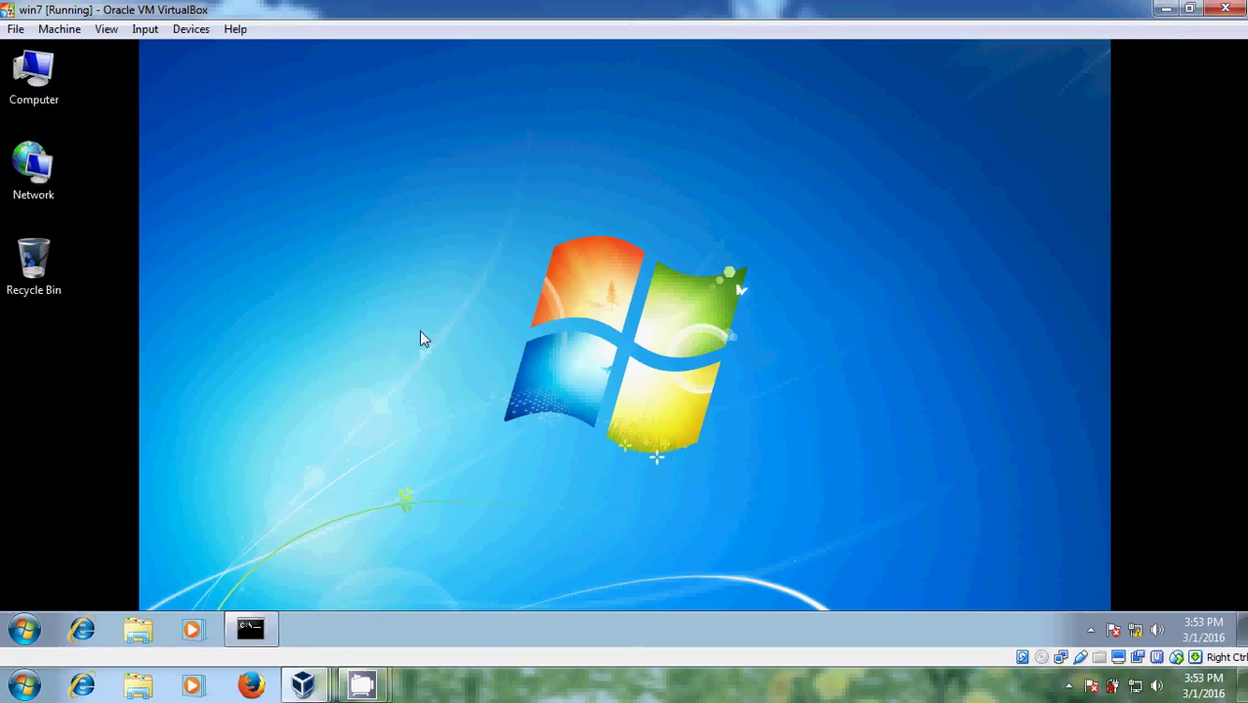
Step: Run gpupdate from the Windows 7 Start search to refresh the client's Group Policy
{"action": "left_click", "coordinate": [24, 631]}
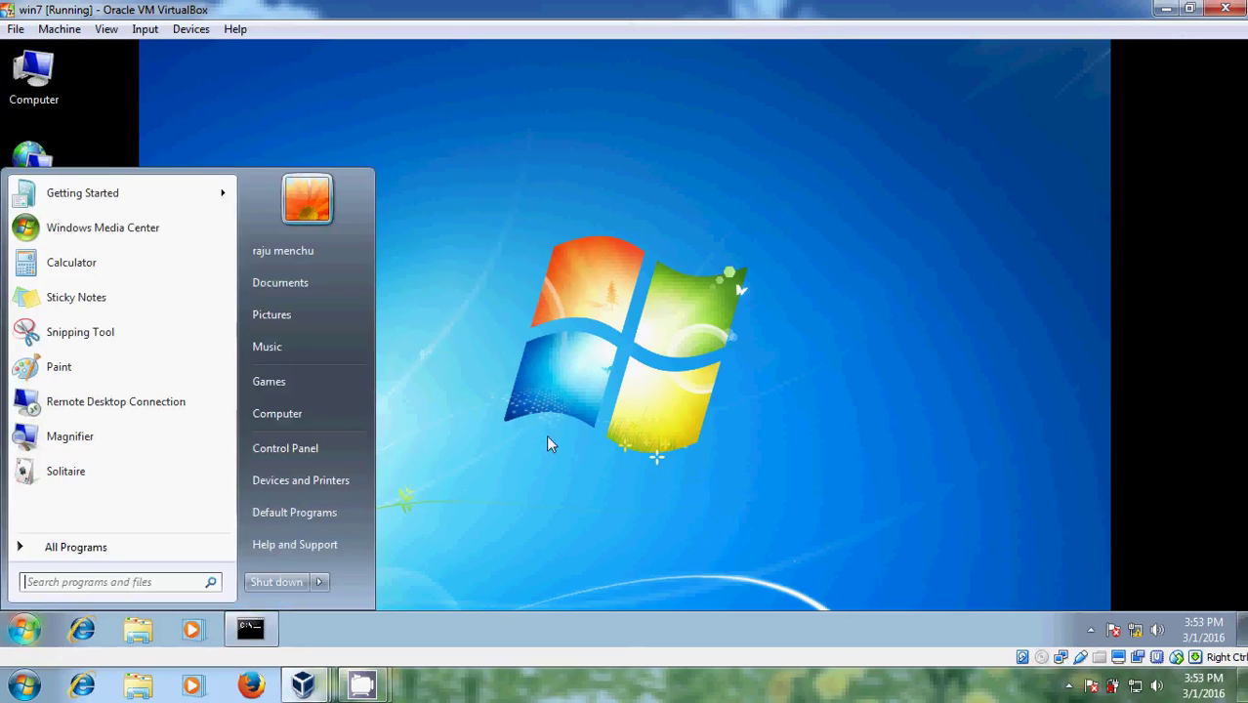
{"action": "type", "text": "gpup"}
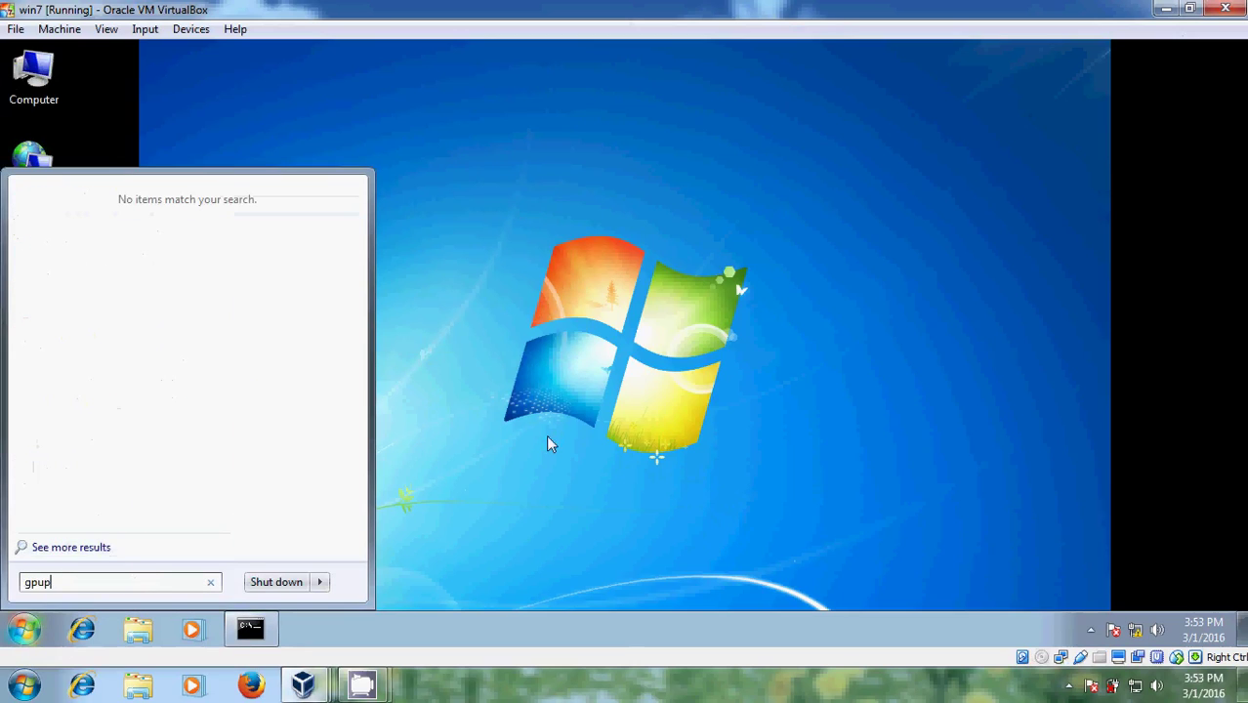
{"action": "type", "text": "date"}
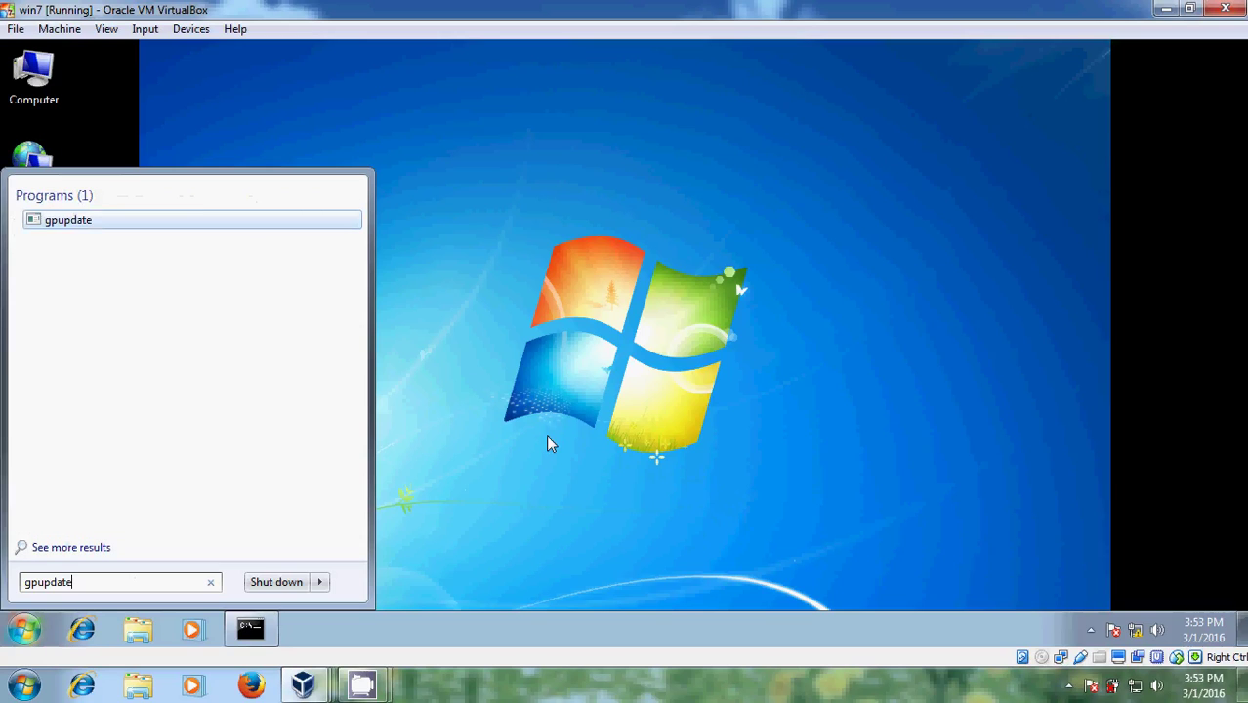
{"action": "key", "text": "Return"}
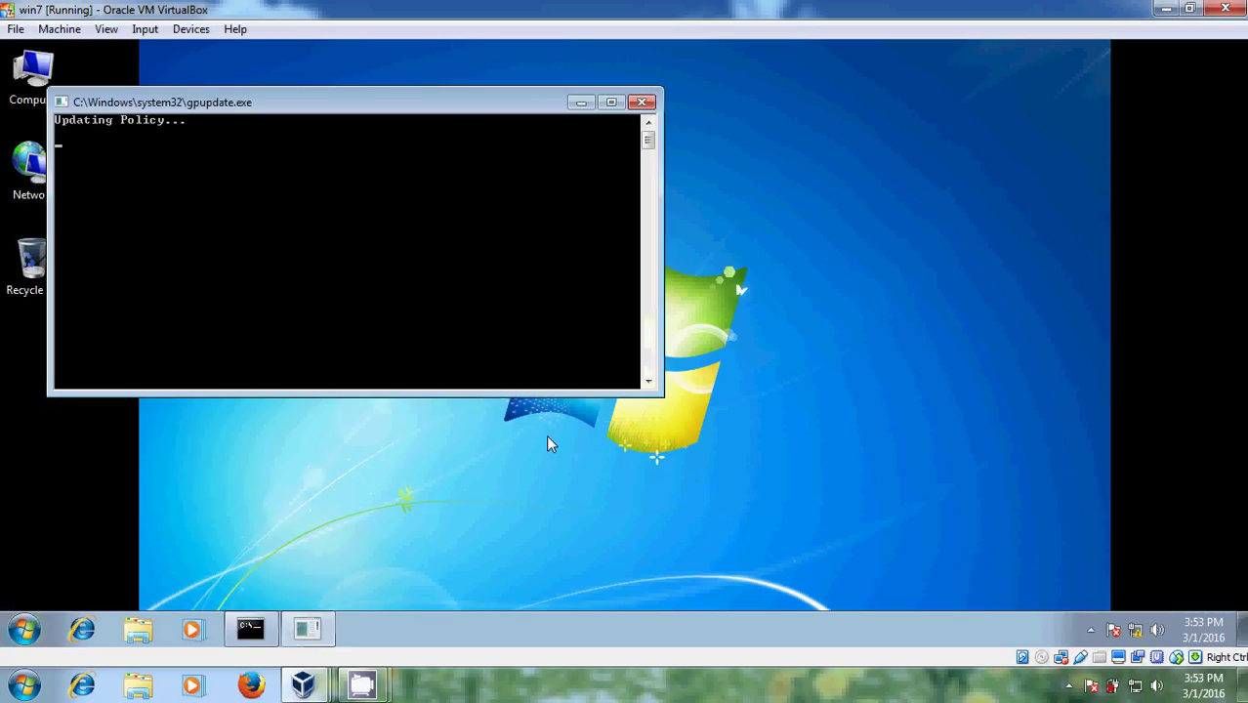
{"action": "left_click_drag", "start_coordinate": [456, 103], "coordinate": [625, 104]}
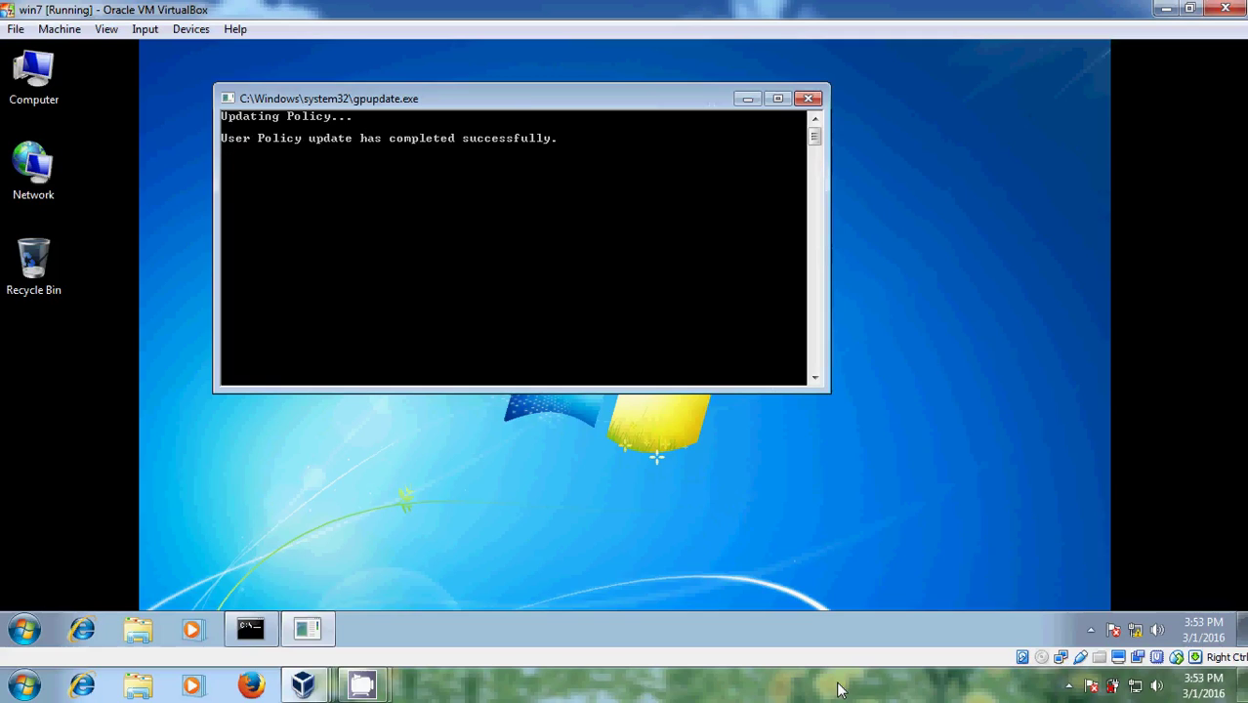
{"action": "right_click", "coordinate": [53, 66]}
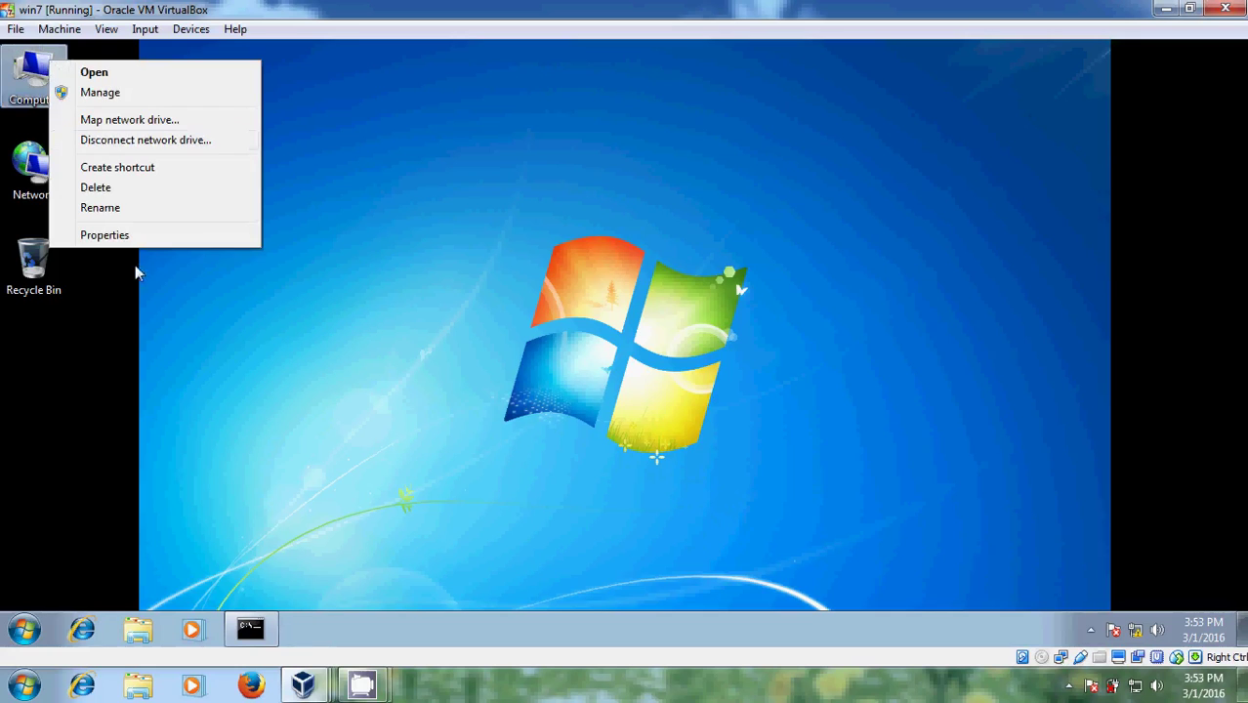
{"action": "left_click", "coordinate": [145, 235]}
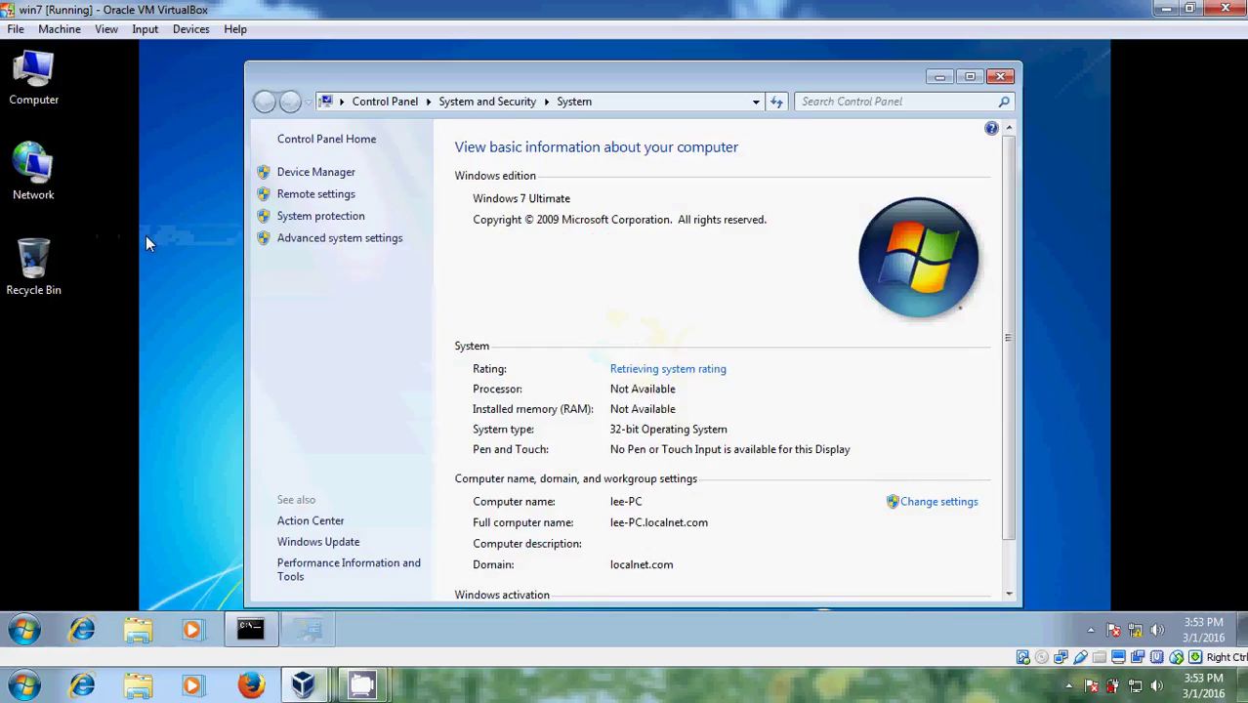
{"action": "left_click", "coordinate": [338, 196]}
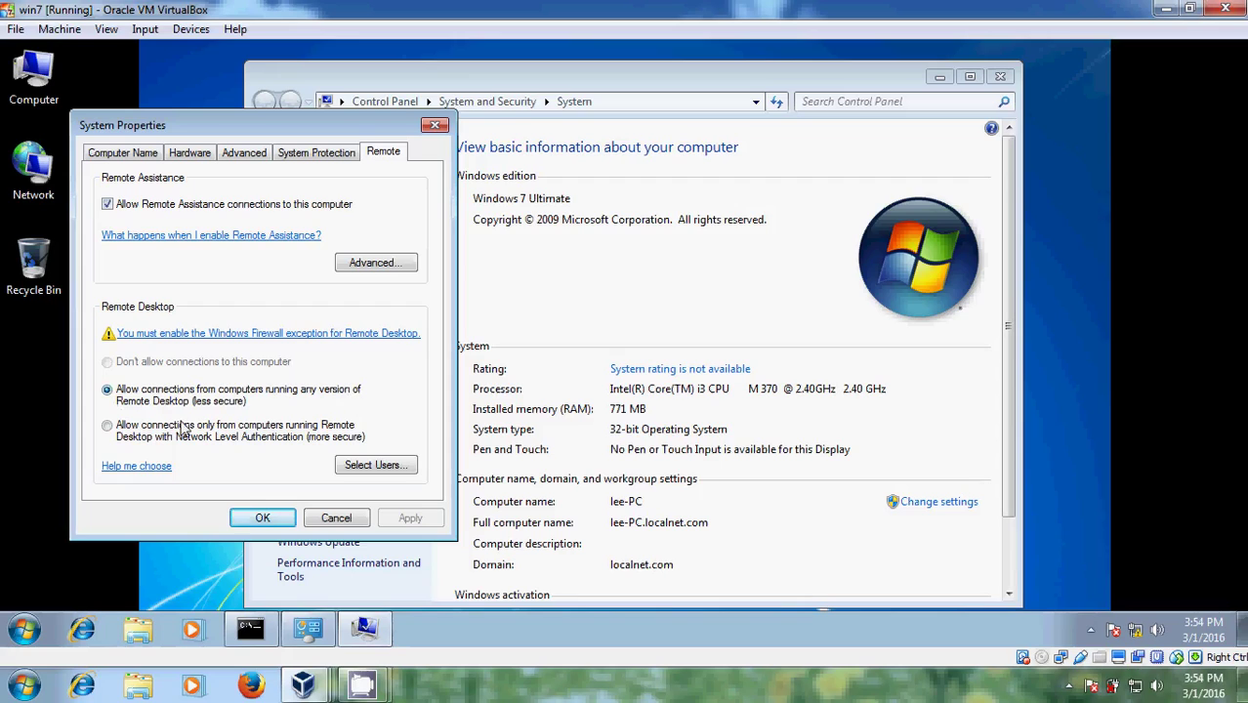
{"action": "left_click", "coordinate": [260, 518]}
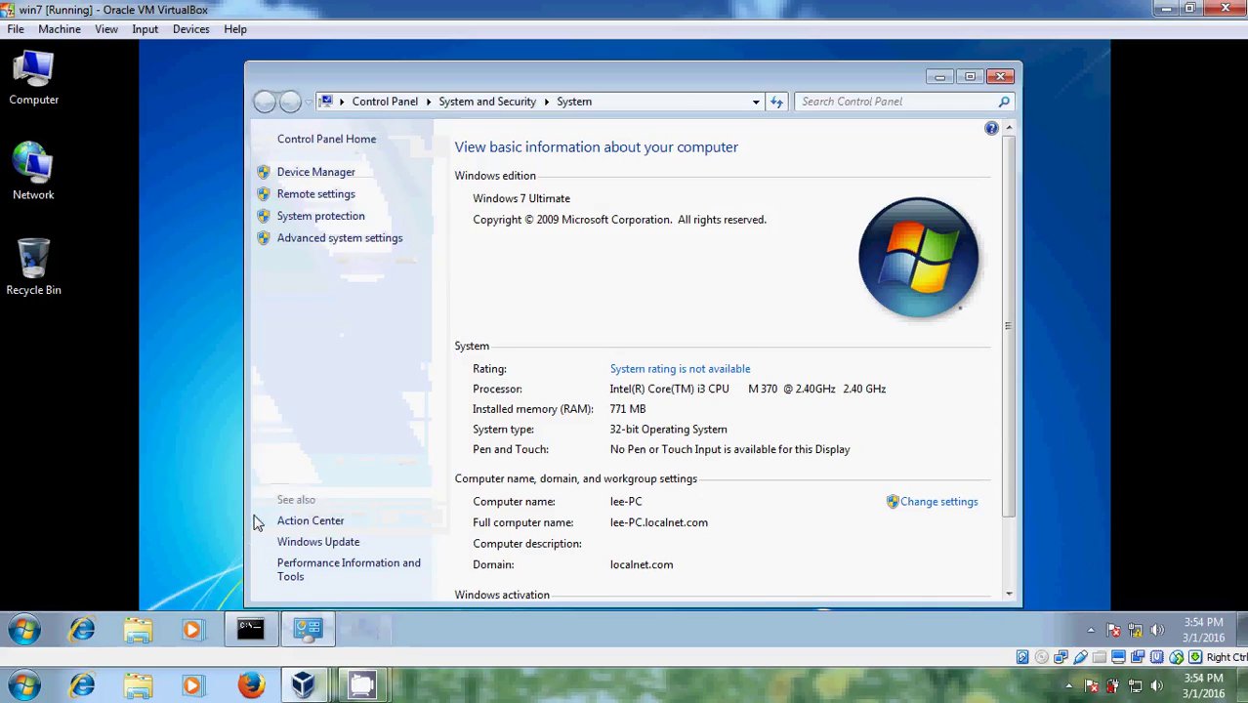
{"action": "left_click", "coordinate": [1003, 78]}
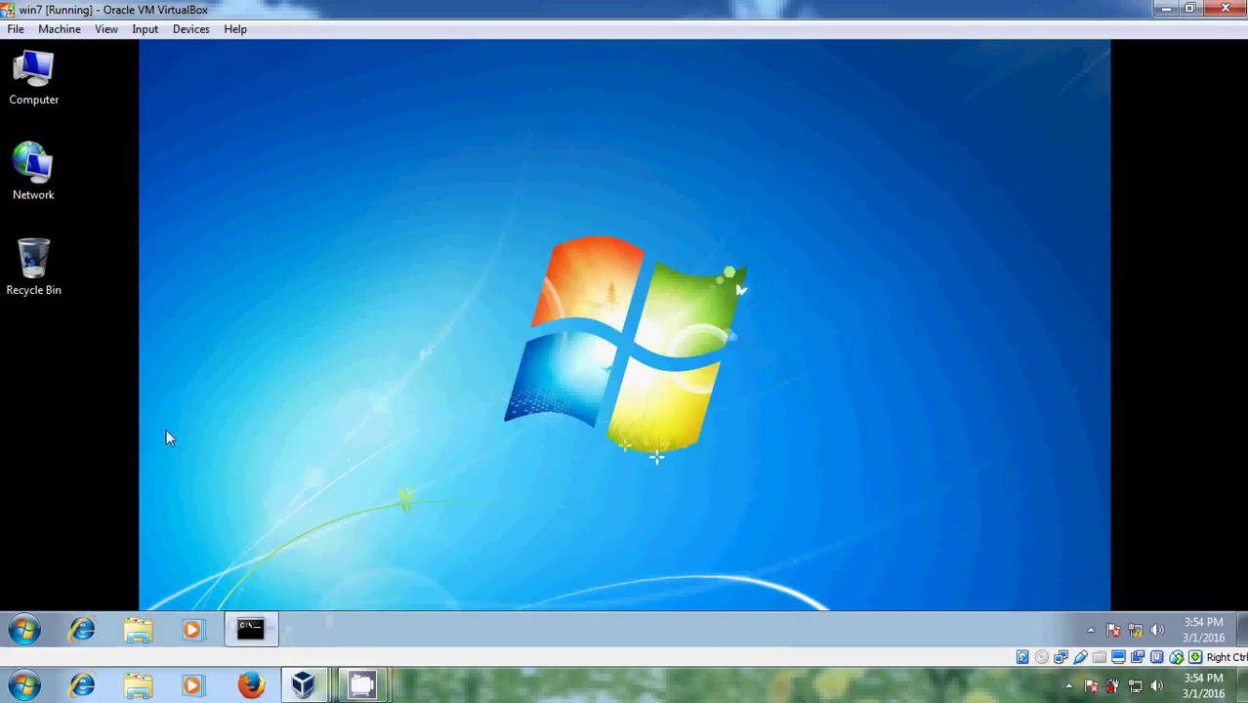
Step: On Windows 7, open Control Panel's list of programs allowed through Windows Firewall and scroll to Remote Desktop
{"action": "left_click", "coordinate": [23, 630]}
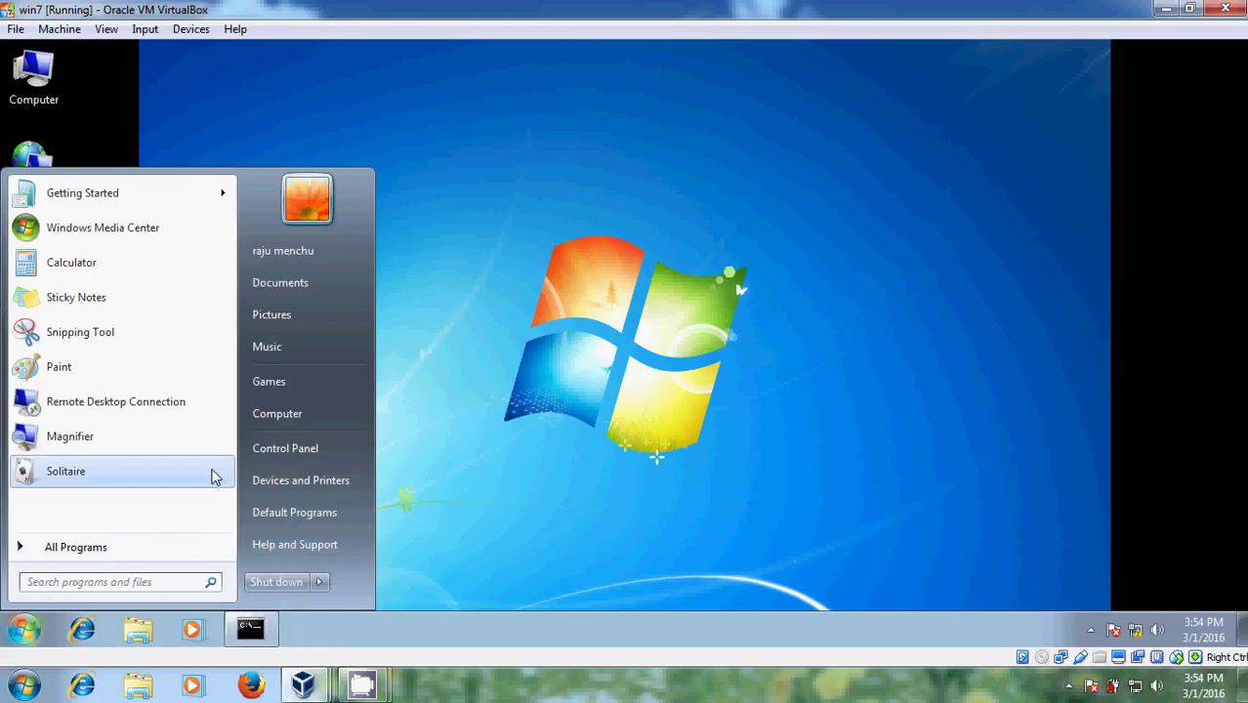
{"action": "left_click", "coordinate": [312, 453]}
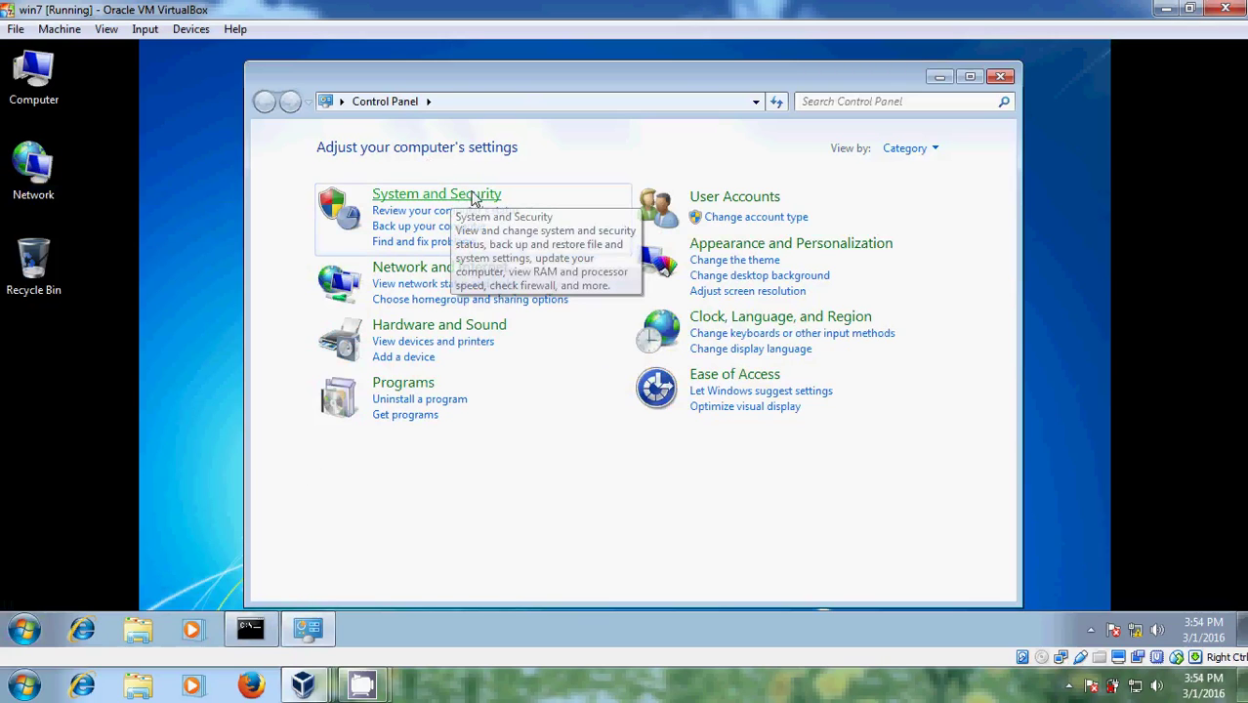
{"action": "left_click", "coordinate": [473, 198]}
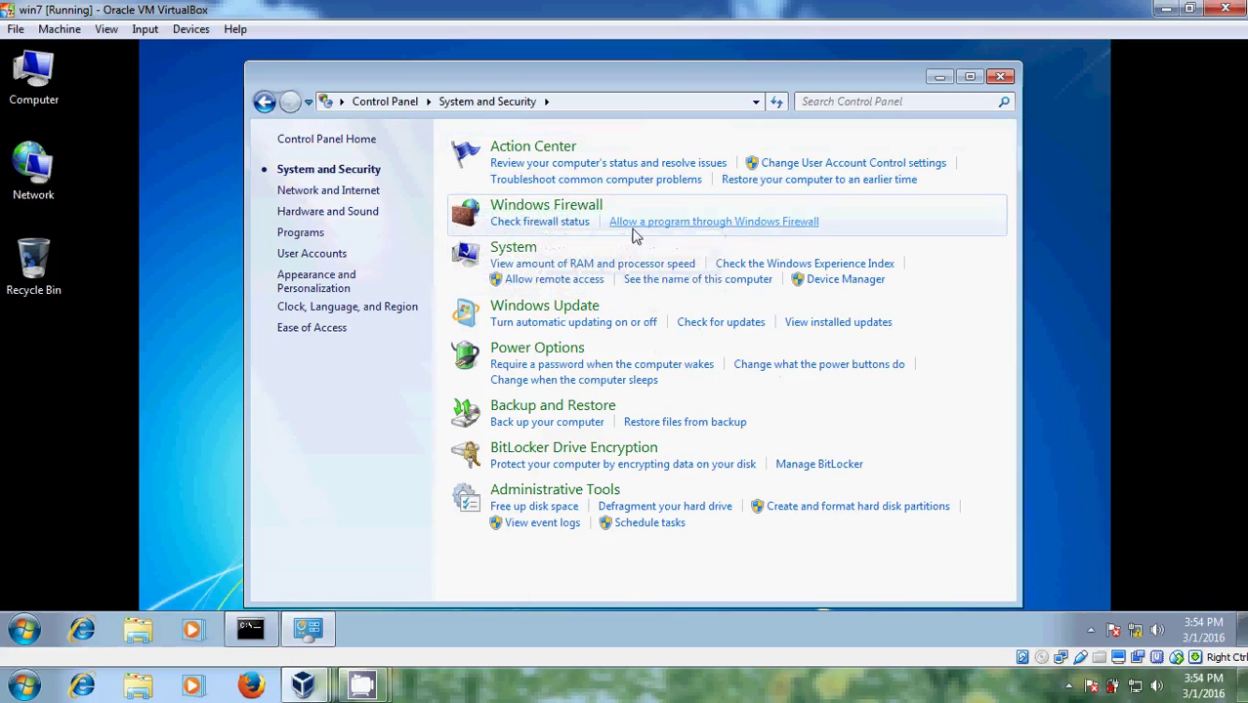
{"action": "left_click", "coordinate": [761, 223]}
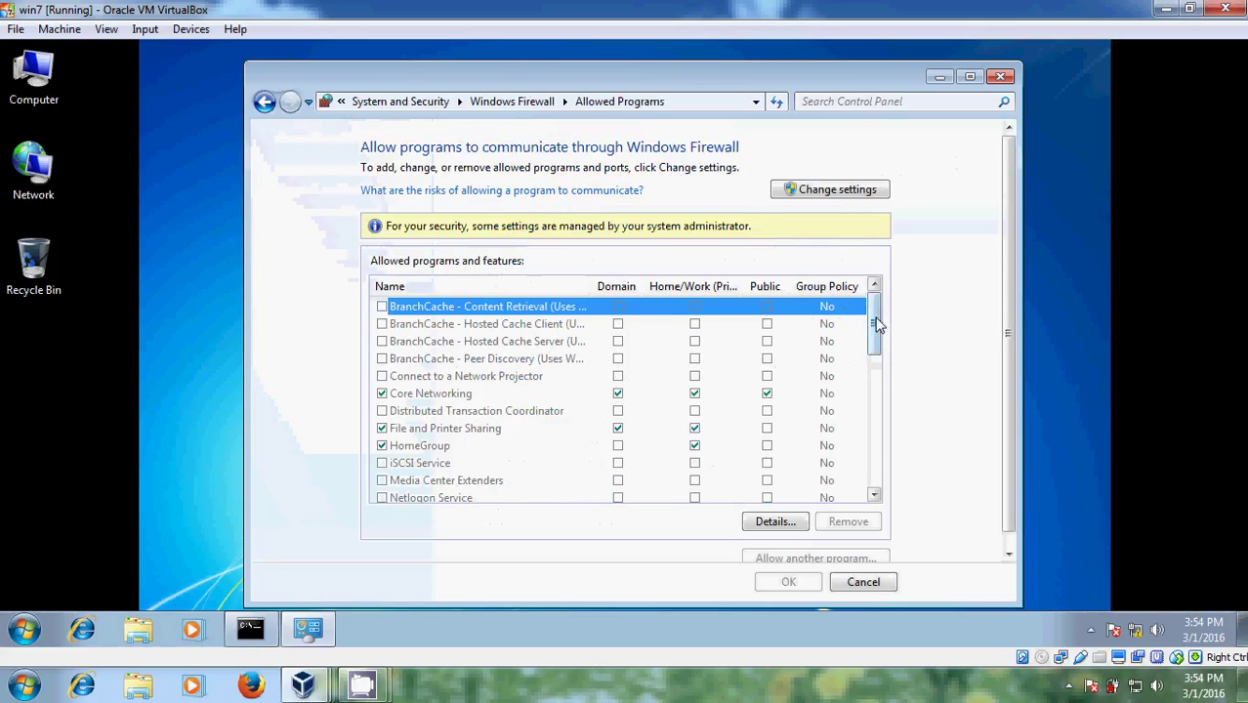
{"action": "left_click_drag", "start_coordinate": [876, 325], "coordinate": [879, 384]}
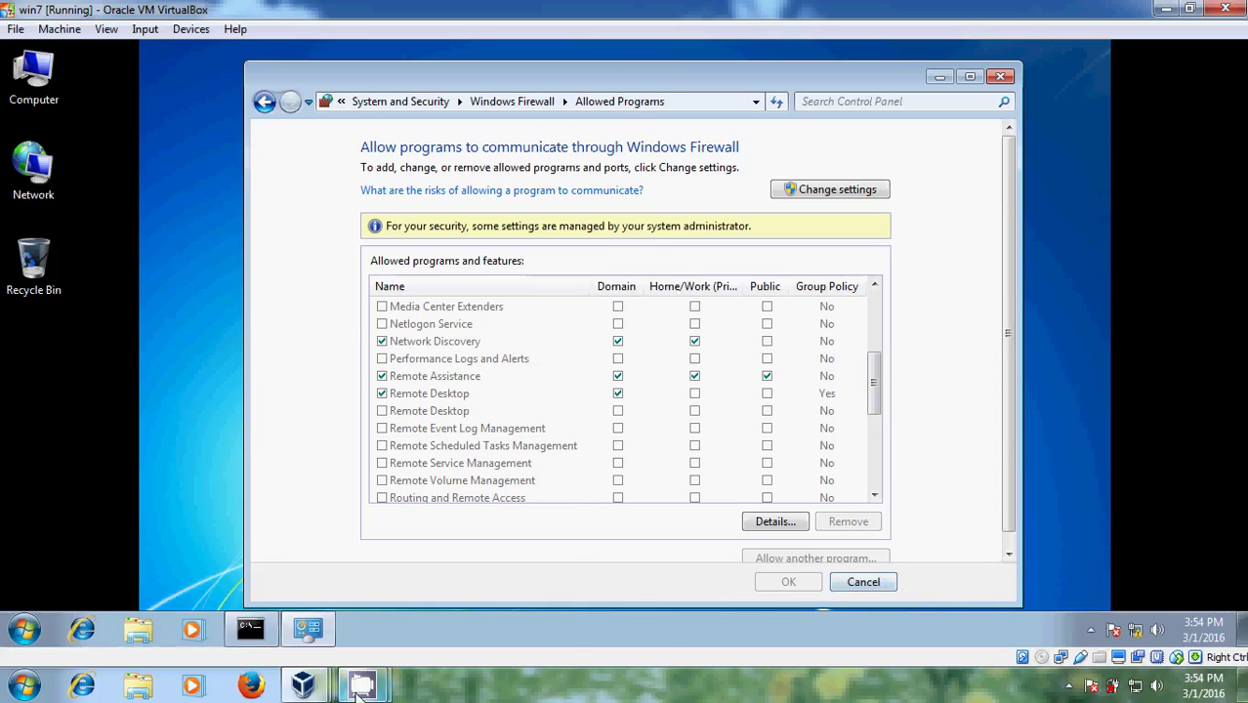
Step: Cancel the firewall list without changes, close Control Panel, and bring the Server 2008 VM forward
{"action": "left_click", "coordinate": [323, 633]}
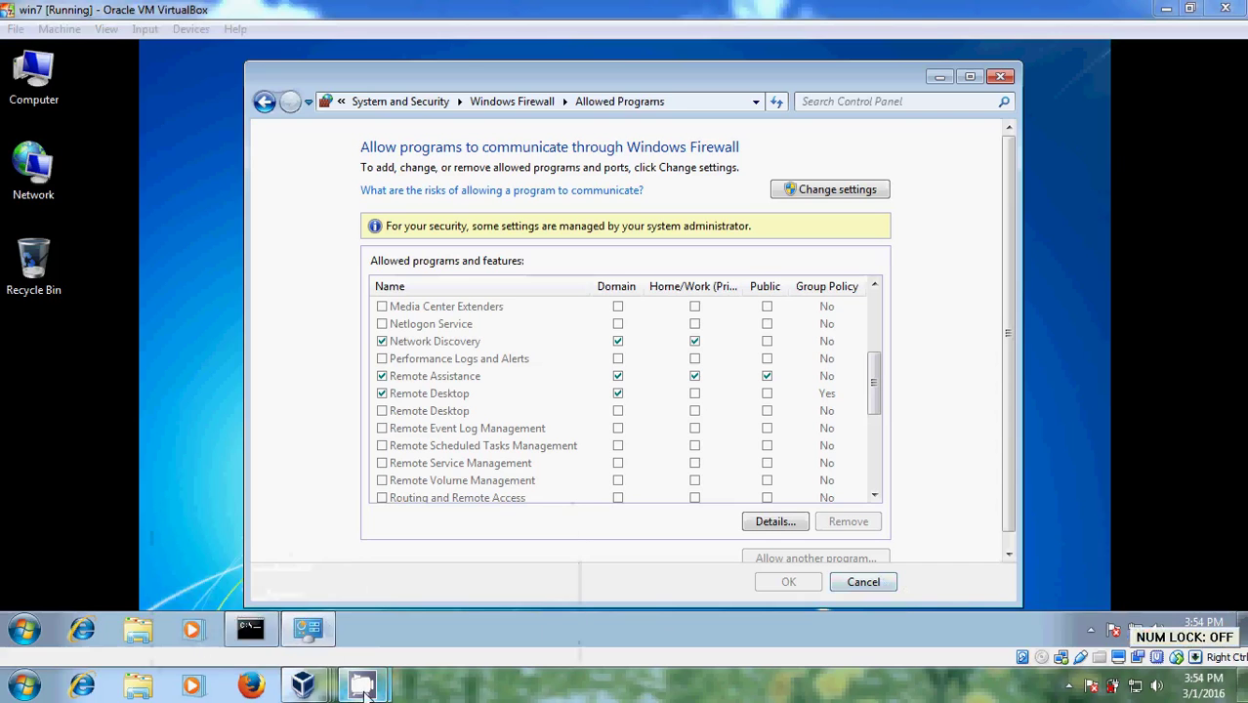
{"action": "mouse_move", "coordinate": [364, 688]}
{"action": "left_click", "coordinate": [351, 602]}
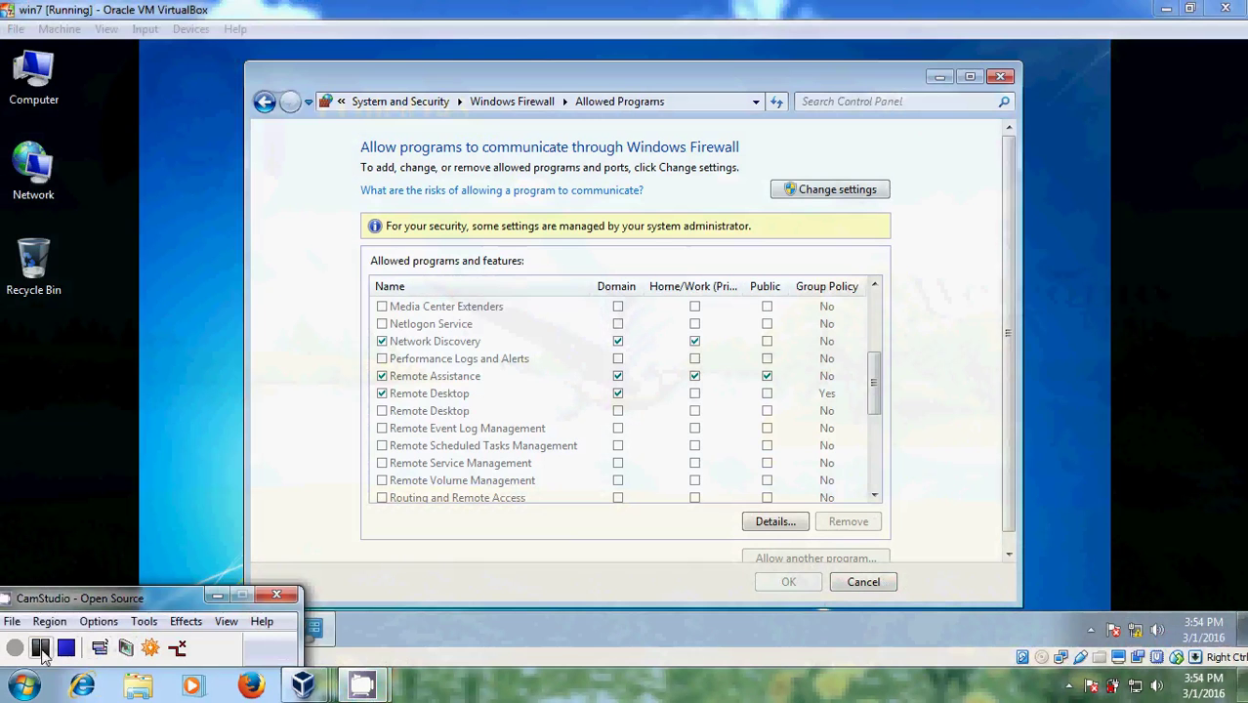
{"action": "left_click", "coordinate": [864, 582]}
{"action": "left_click", "coordinate": [998, 77]}
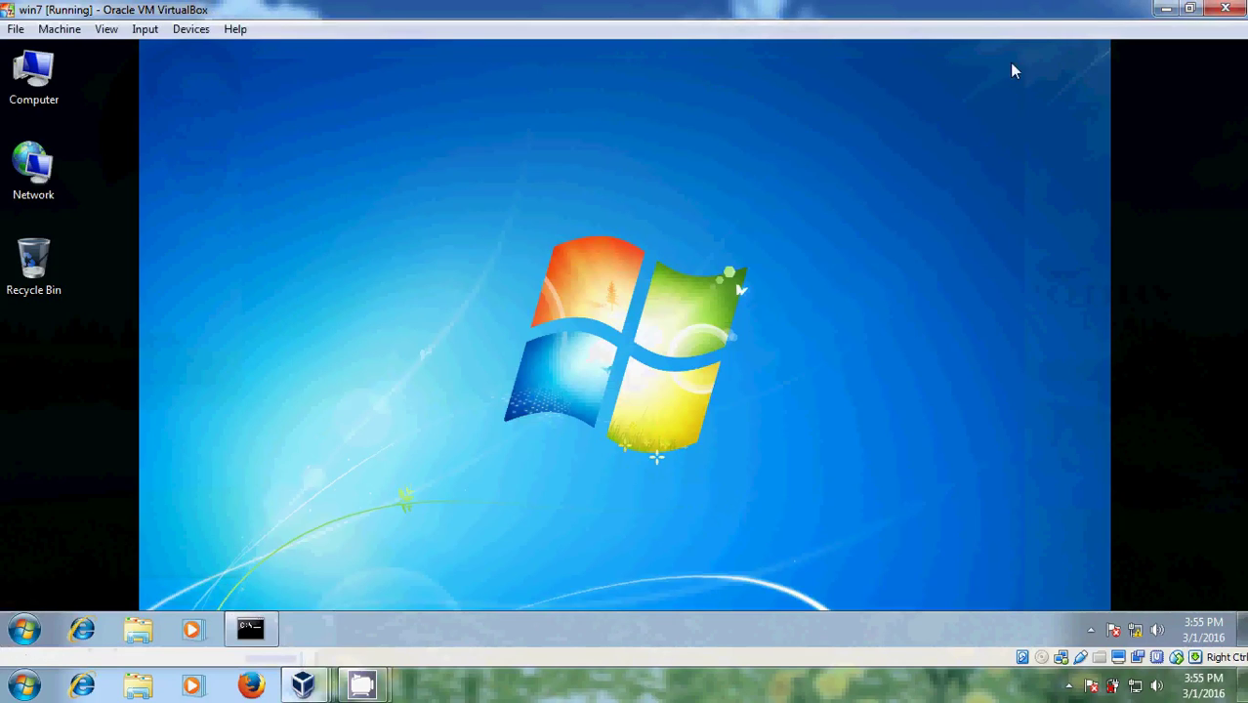
{"action": "mouse_move", "coordinate": [315, 691]}
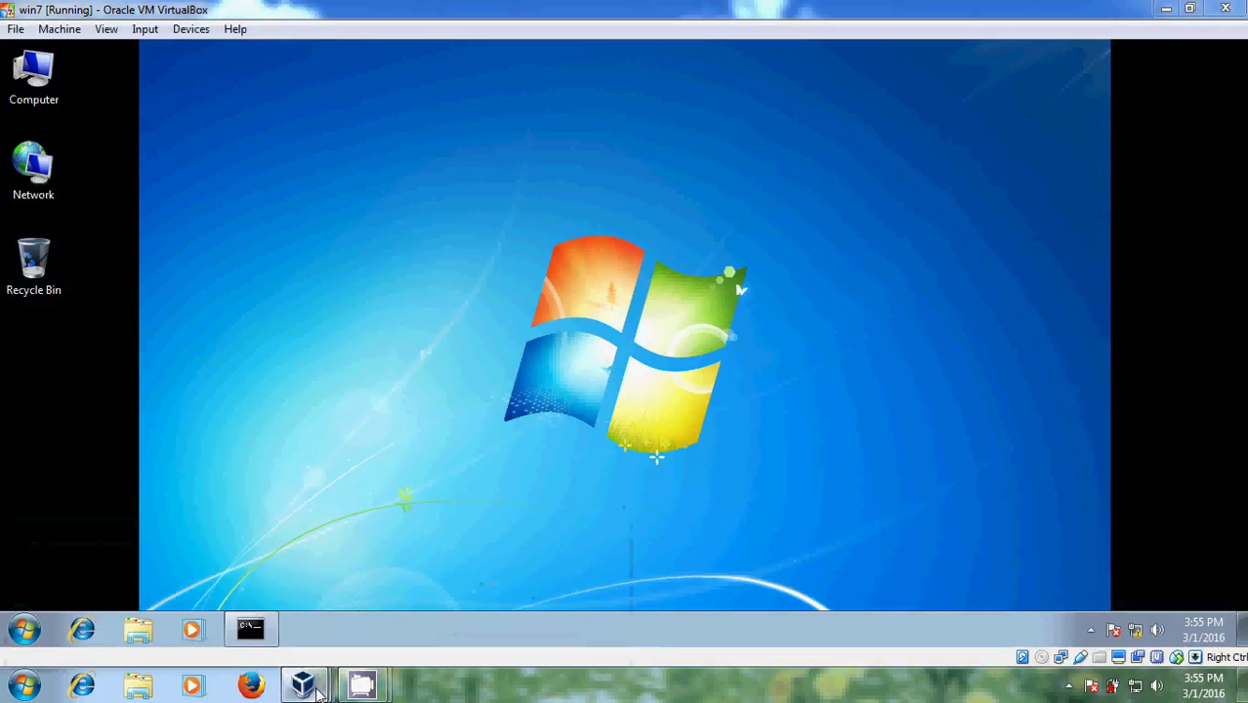
{"action": "left_click", "coordinate": [357, 577]}
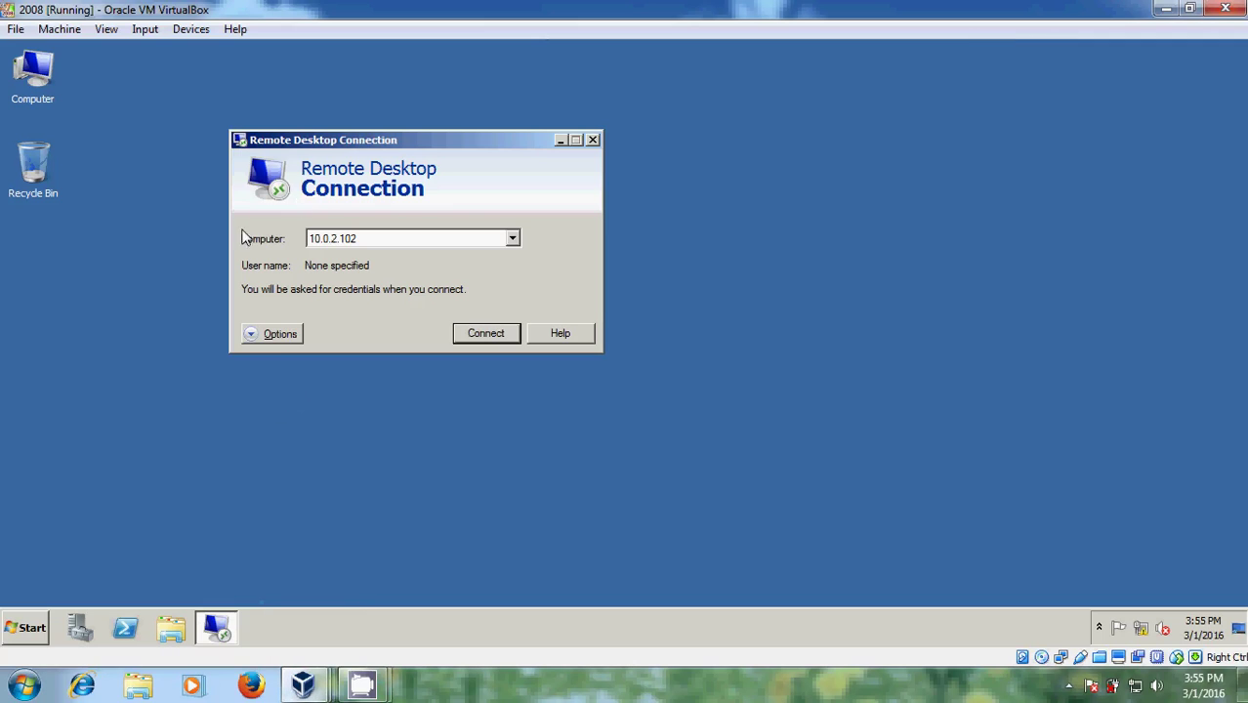
Step: Try the Remote Desktop connection to 10.0.2.102 from the server and dismiss the resulting error
{"action": "left_click", "coordinate": [485, 333]}
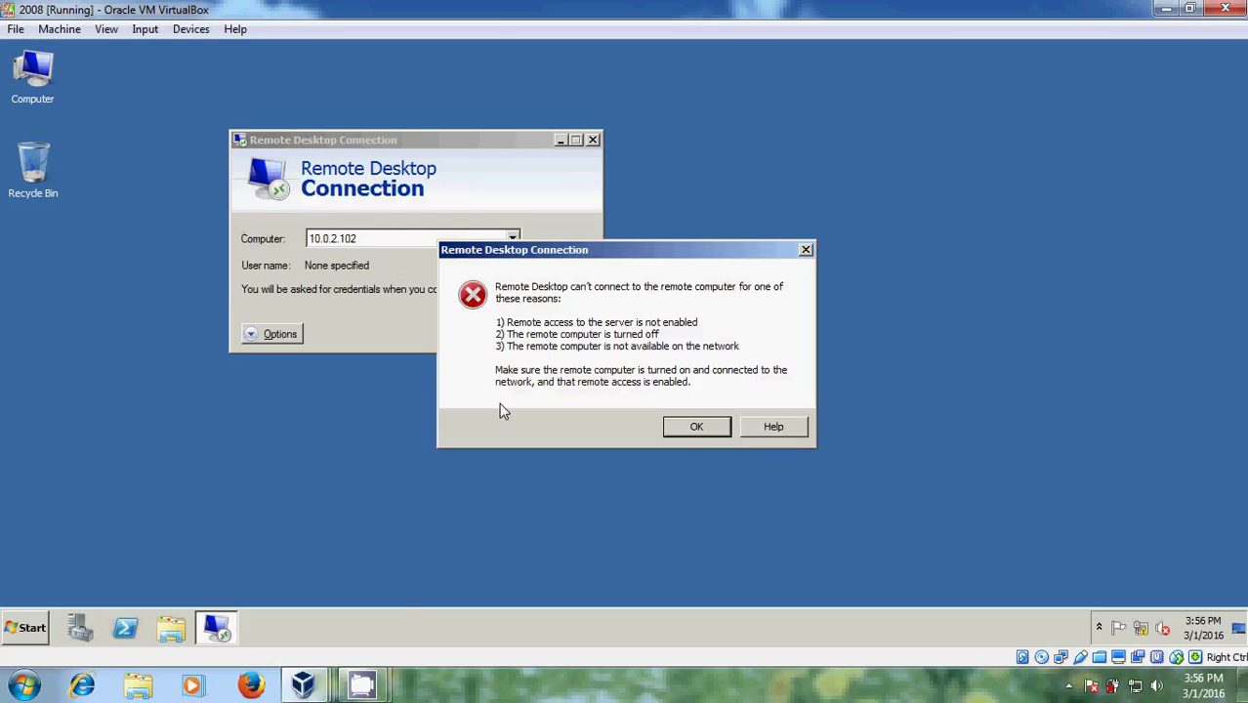
{"action": "mouse_move", "coordinate": [361, 684]}
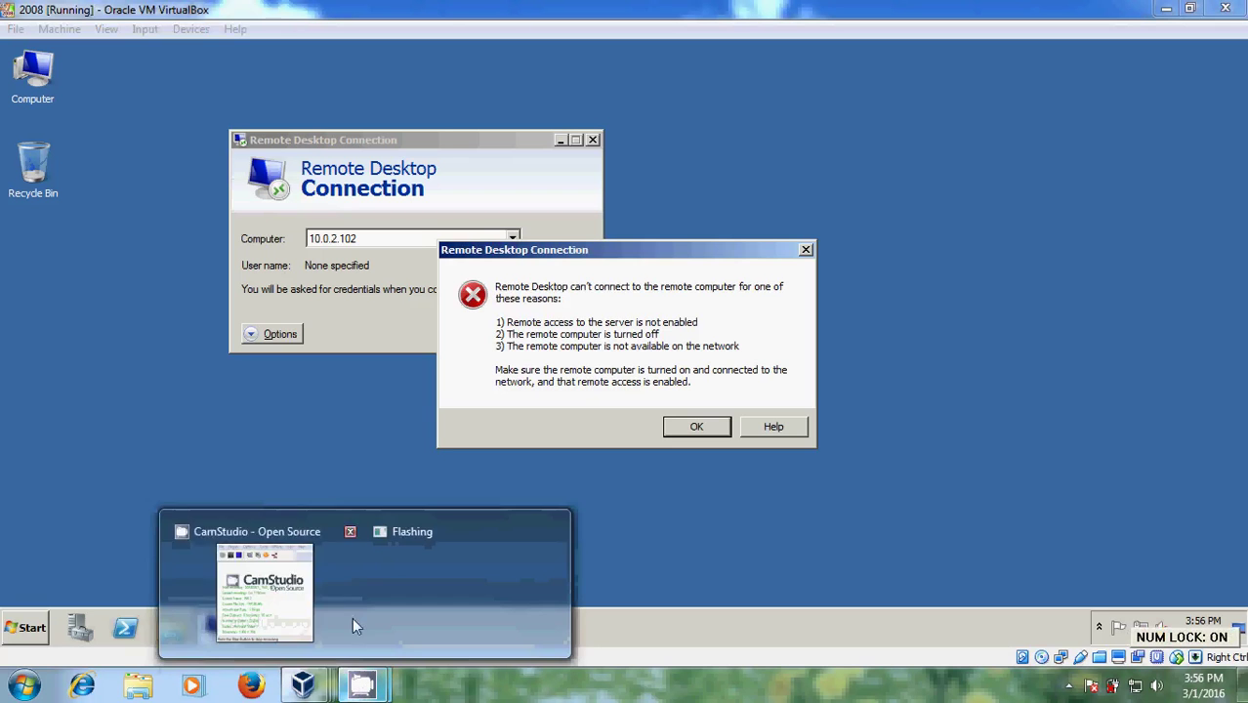
{"action": "left_click", "coordinate": [354, 625]}
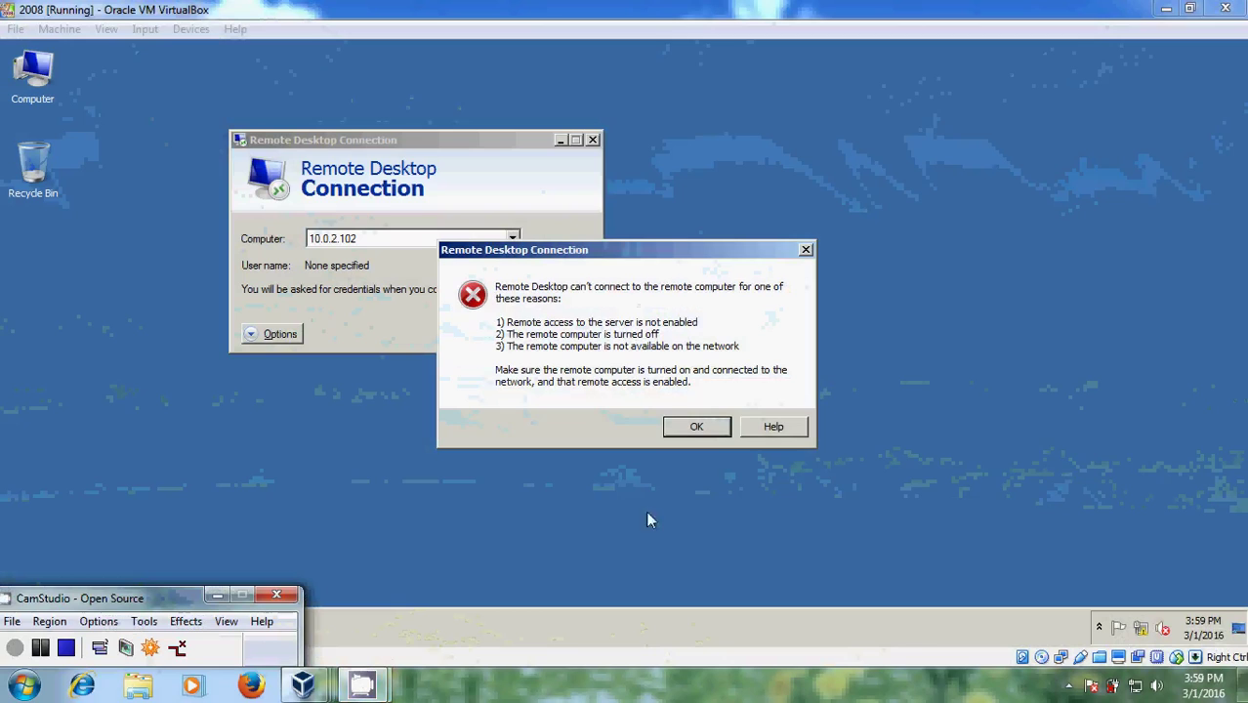
{"action": "left_click", "coordinate": [696, 426]}
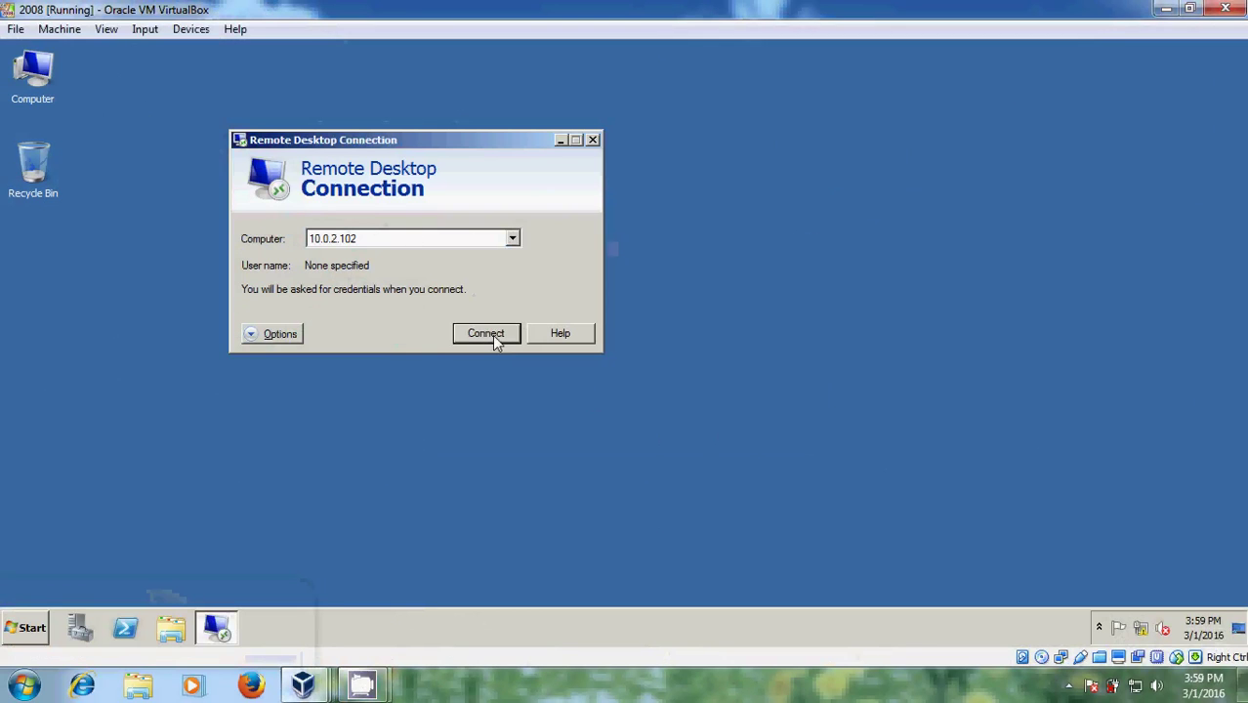
Step: Start connecting to the Windows 7 client at 10.0.2.102 and pause the screen recording
{"action": "left_click", "coordinate": [498, 333]}
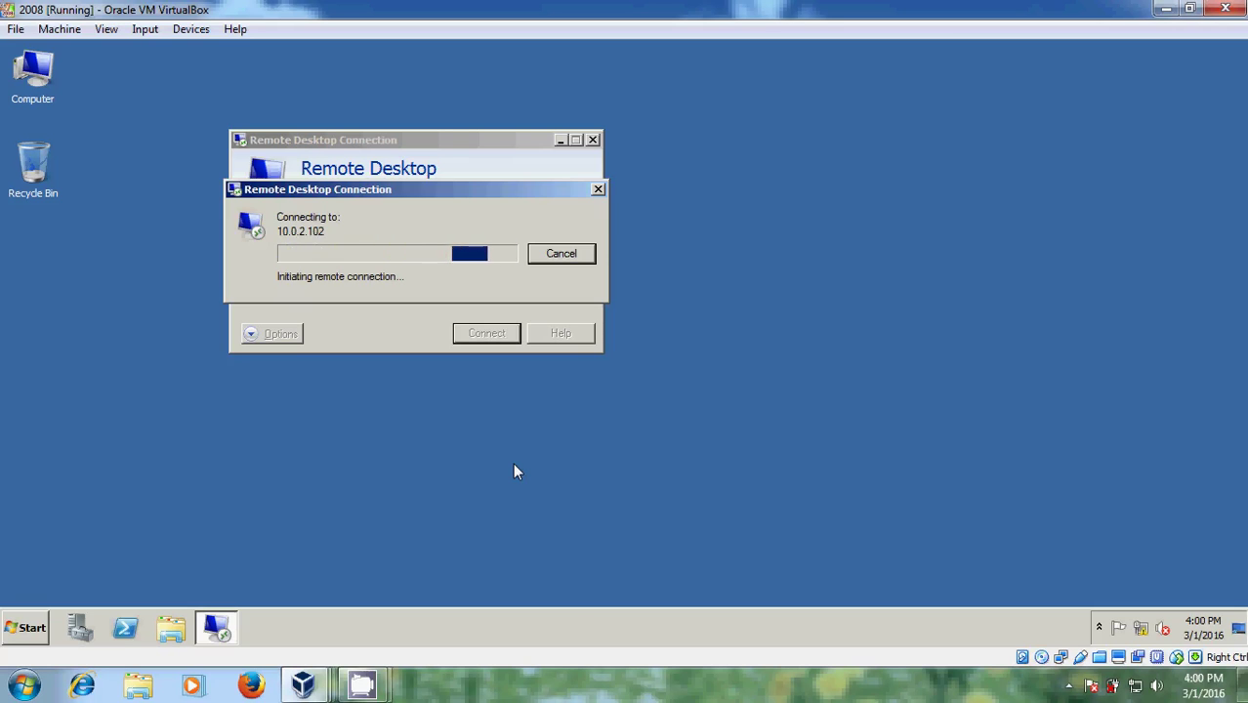
{"action": "mouse_move", "coordinate": [362, 688]}
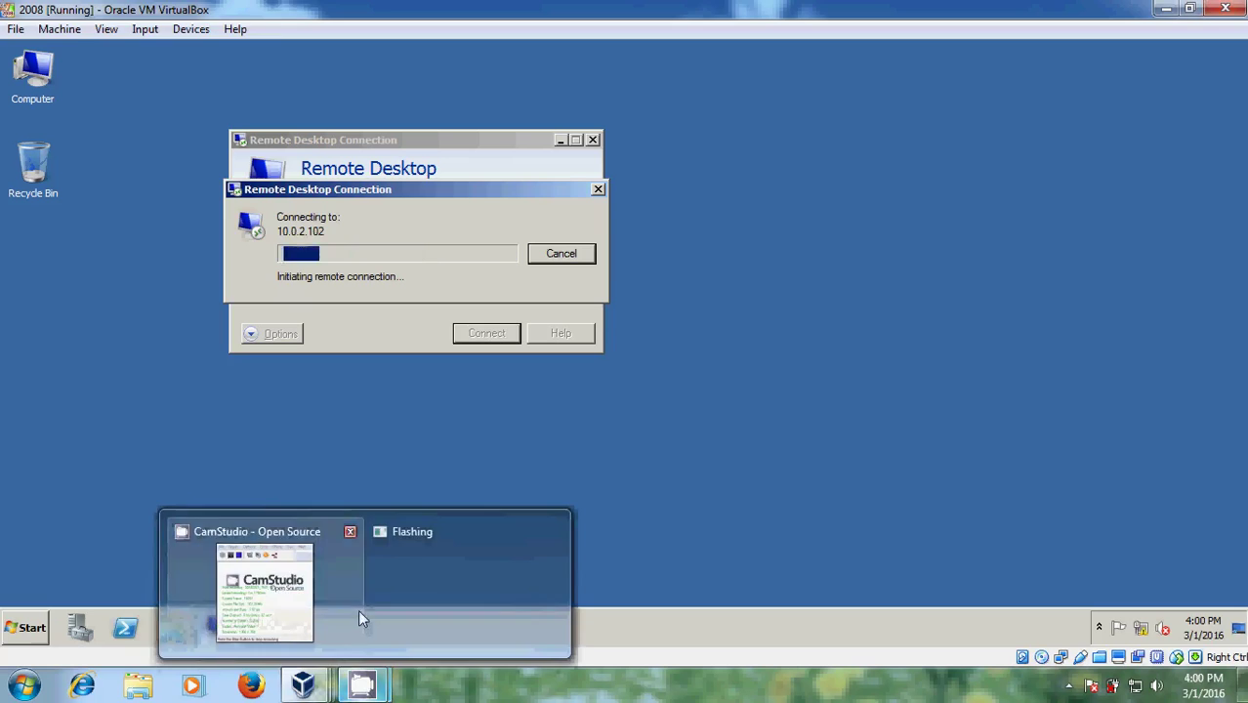
{"action": "key", "text": "Num_Lock"}
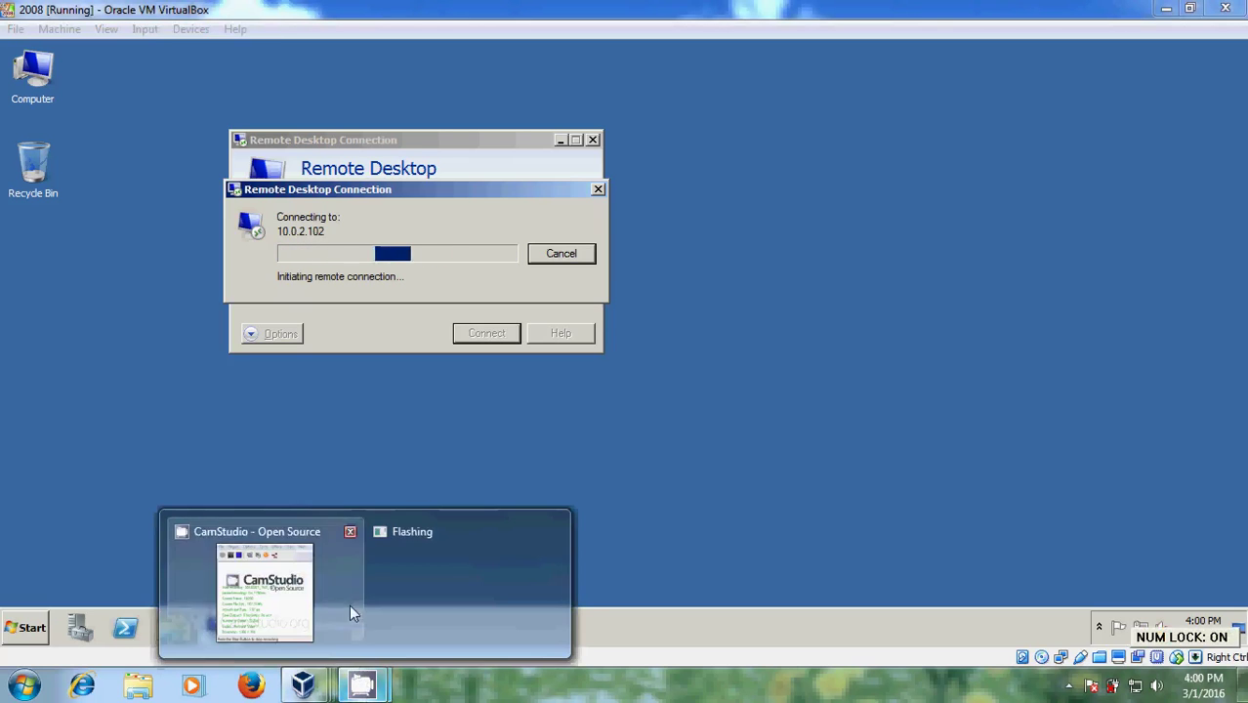
{"action": "left_click", "coordinate": [349, 604]}
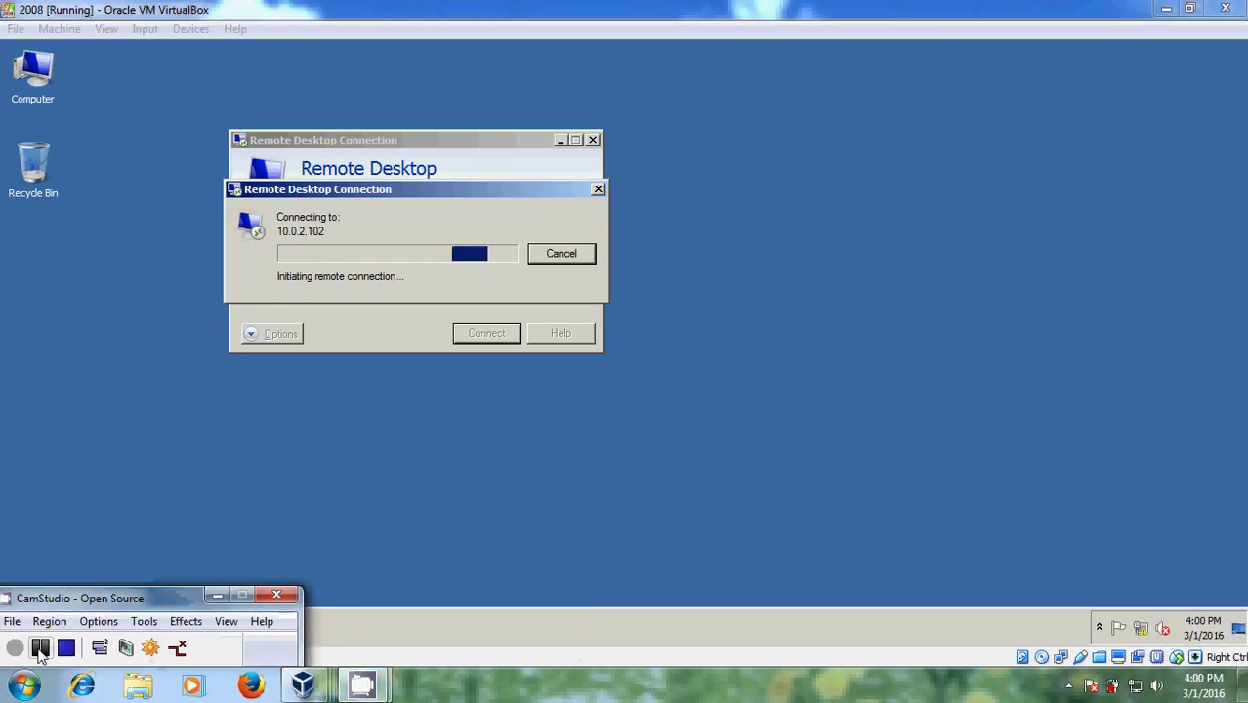
{"action": "left_click", "coordinate": [39, 648]}
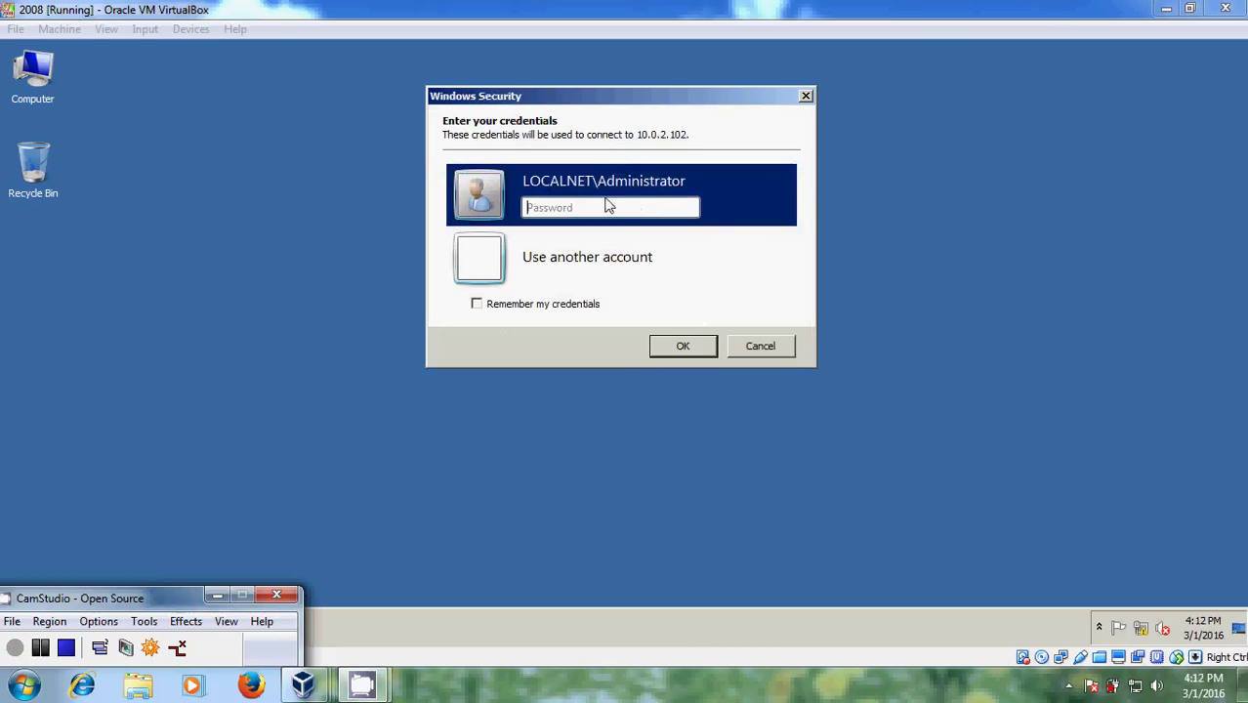
Step: Enter the Administrator password in Windows Security and submit the credentials
{"action": "left_click", "coordinate": [642, 214]}
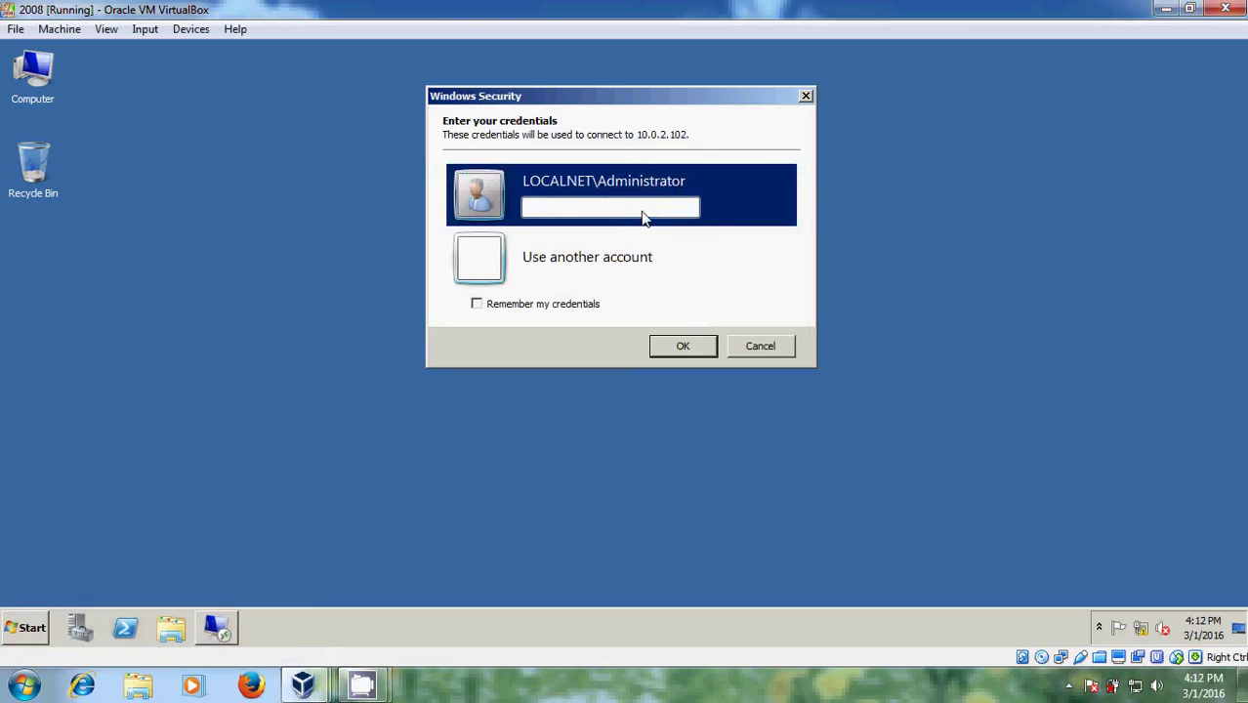
{"action": "type", "text": "P"}
{"action": "left_click", "coordinate": [684, 347]}
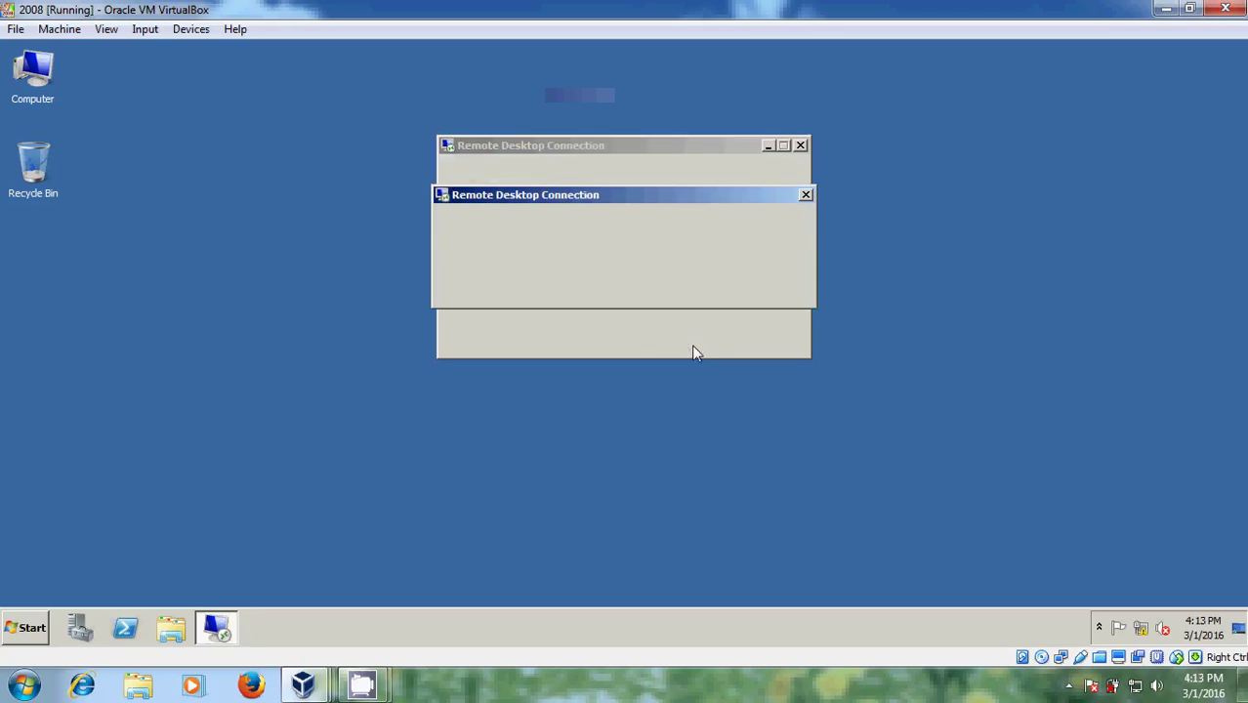
Step: Restore the server and Windows 7 VM windows and arrange them side by side
{"action": "left_click", "coordinate": [1191, 10]}
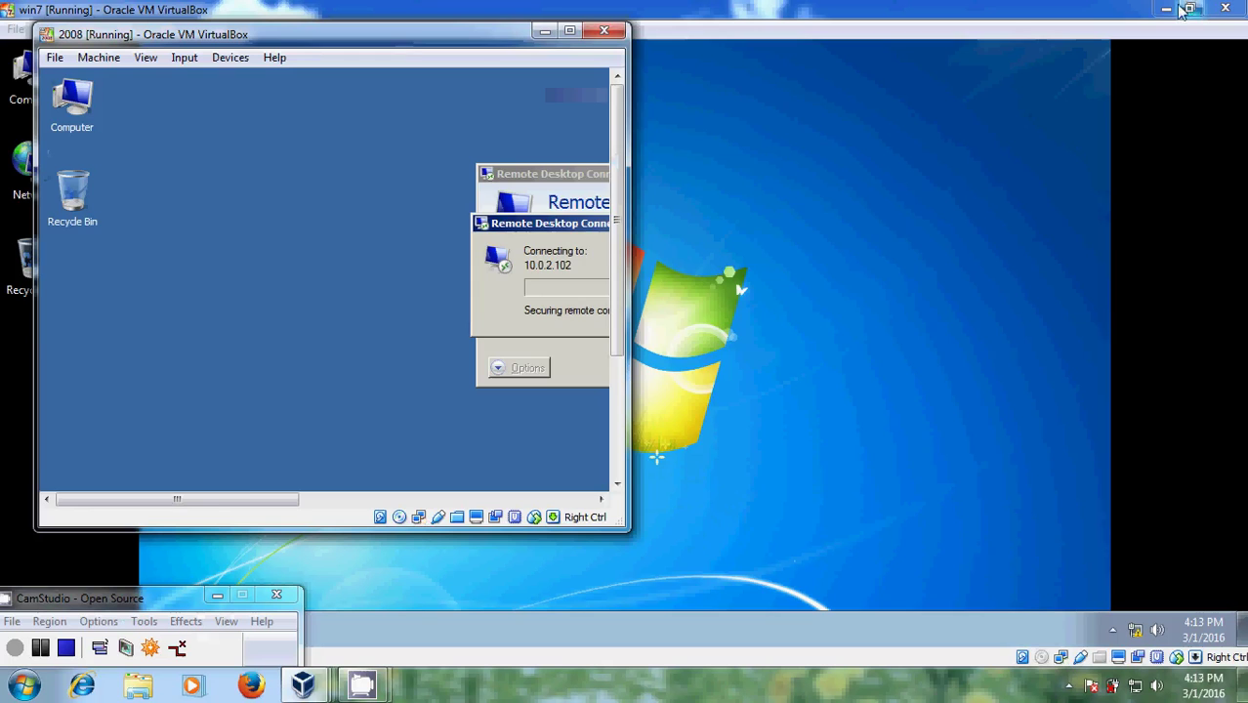
{"action": "left_click", "coordinate": [1192, 10]}
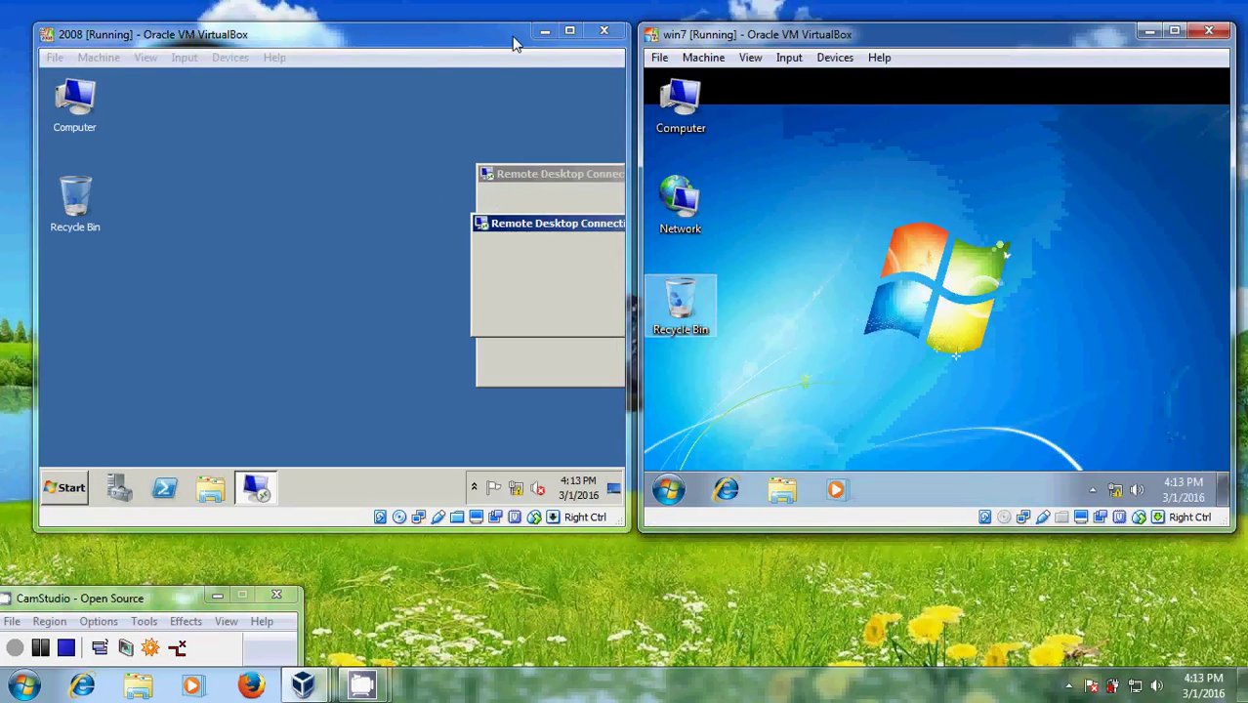
{"action": "left_click_drag", "start_coordinate": [435, 44], "coordinate": [400, 39]}
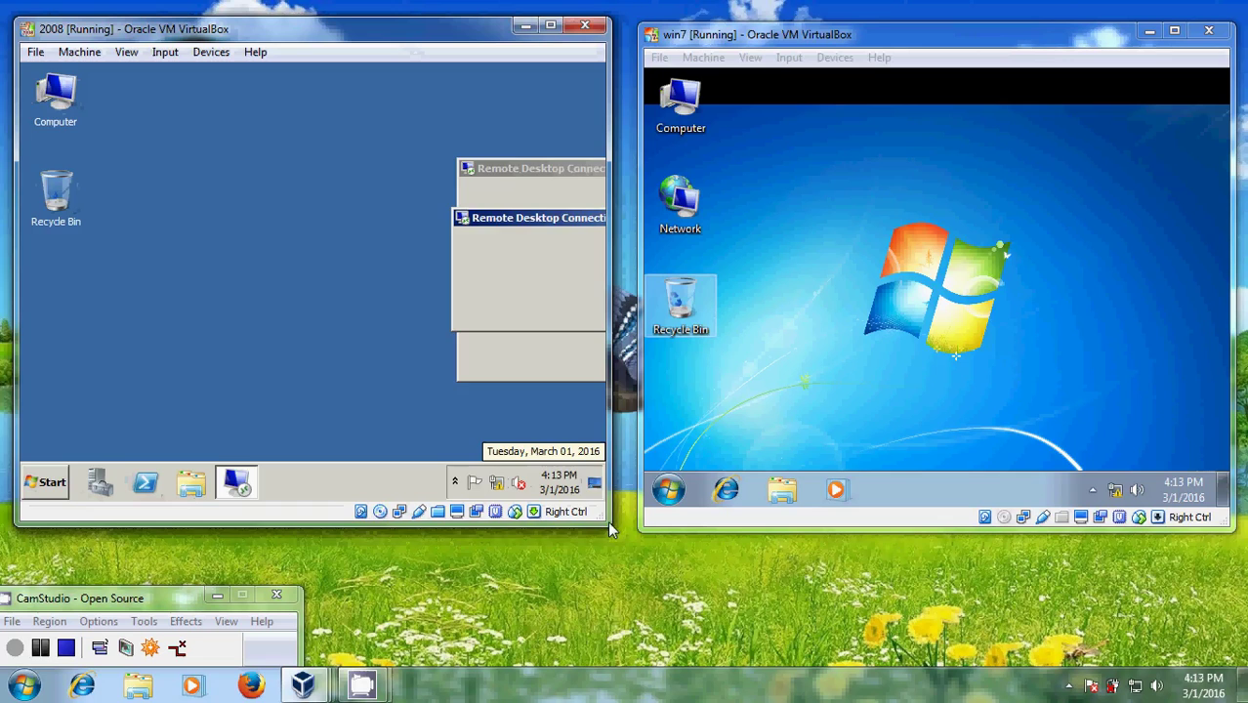
{"action": "left_click_drag", "start_coordinate": [610, 525], "coordinate": [630, 536]}
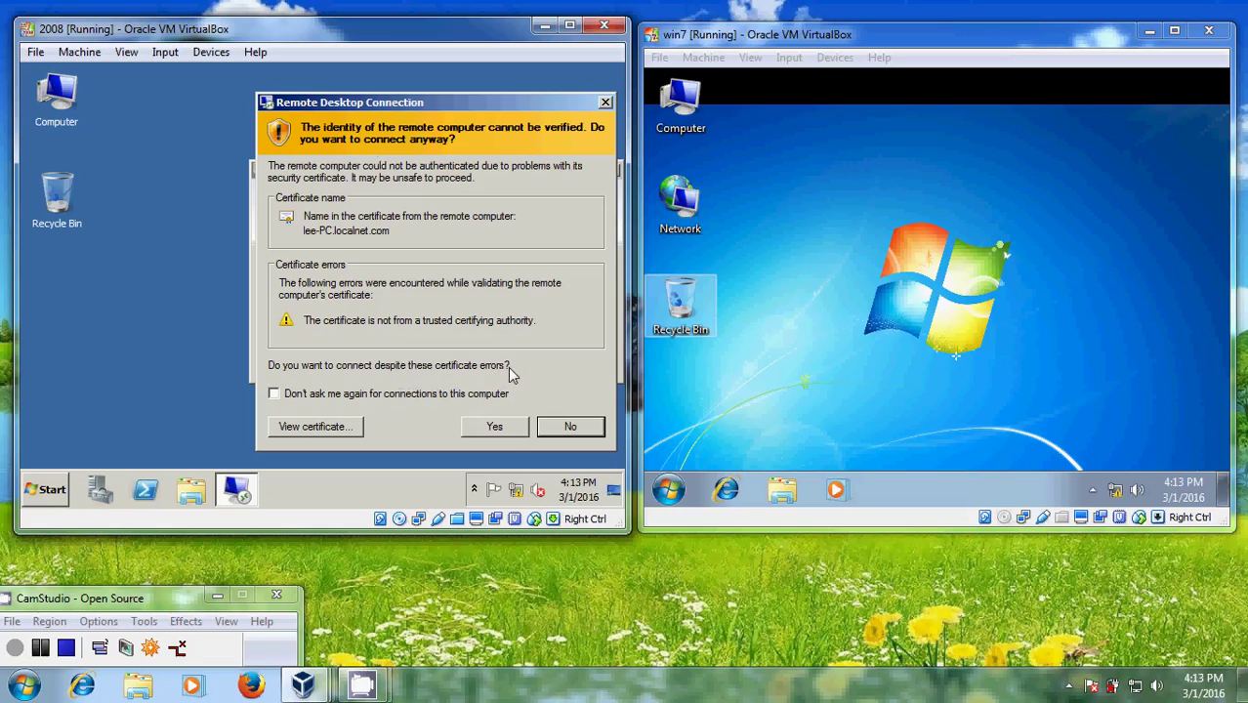
Step: Accept the untrusted certificate warning and maximize the Server 2008 VM window
{"action": "left_click", "coordinate": [508, 432]}
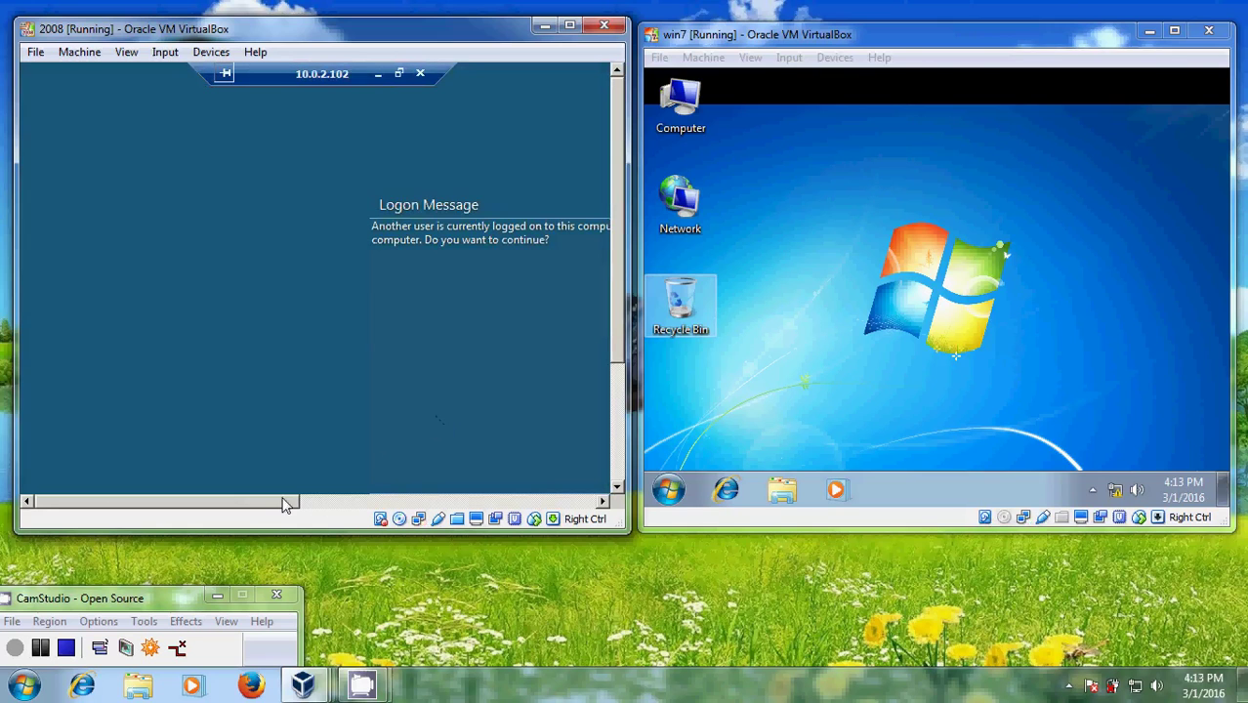
{"action": "left_click_drag", "start_coordinate": [284, 505], "coordinate": [454, 502]}
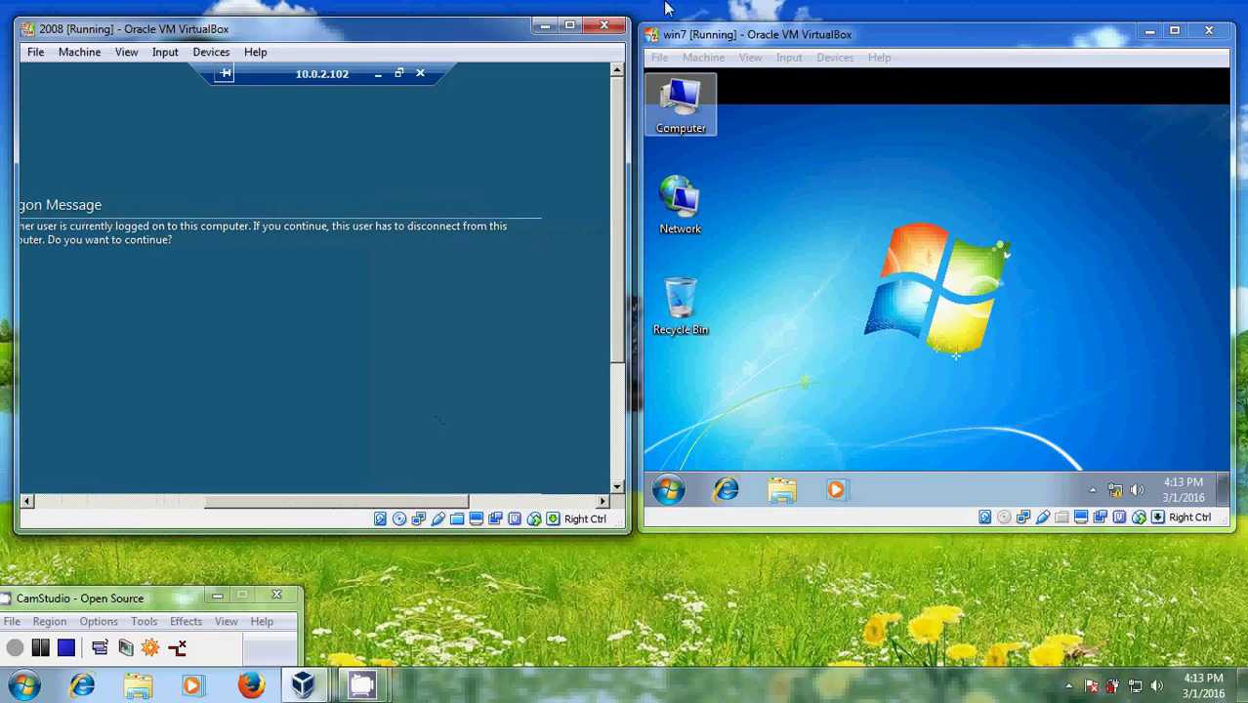
{"action": "left_click", "coordinate": [569, 25]}
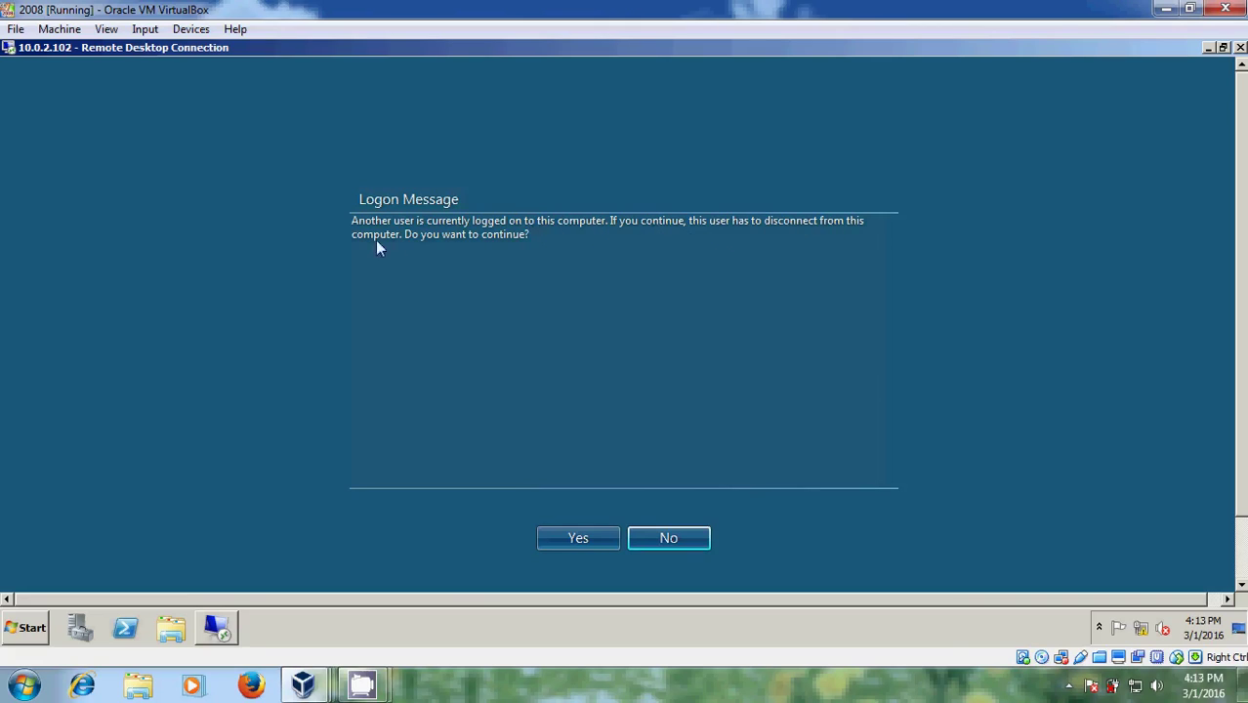
Step: Confirm logging on despite the other user, approve the client's disconnect prompt, and maximize the server VM
{"action": "left_click", "coordinate": [578, 540]}
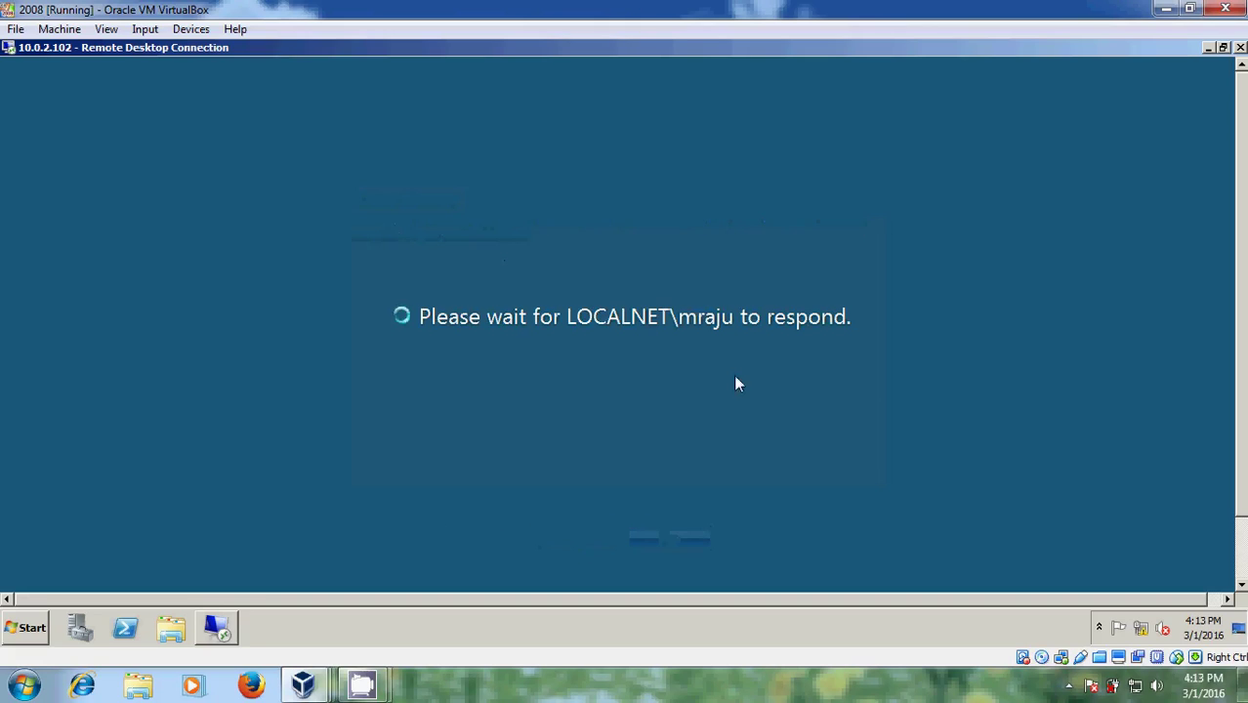
{"action": "left_click", "coordinate": [1189, 9]}
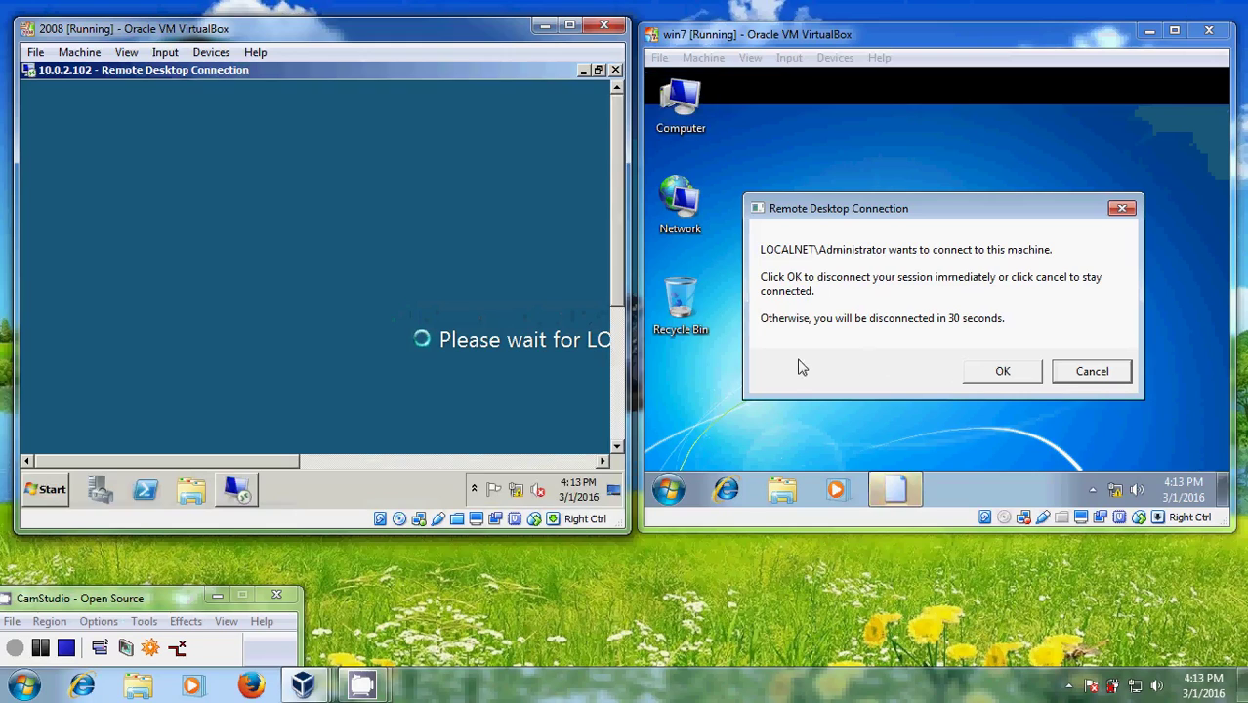
{"action": "left_click", "coordinate": [1003, 372]}
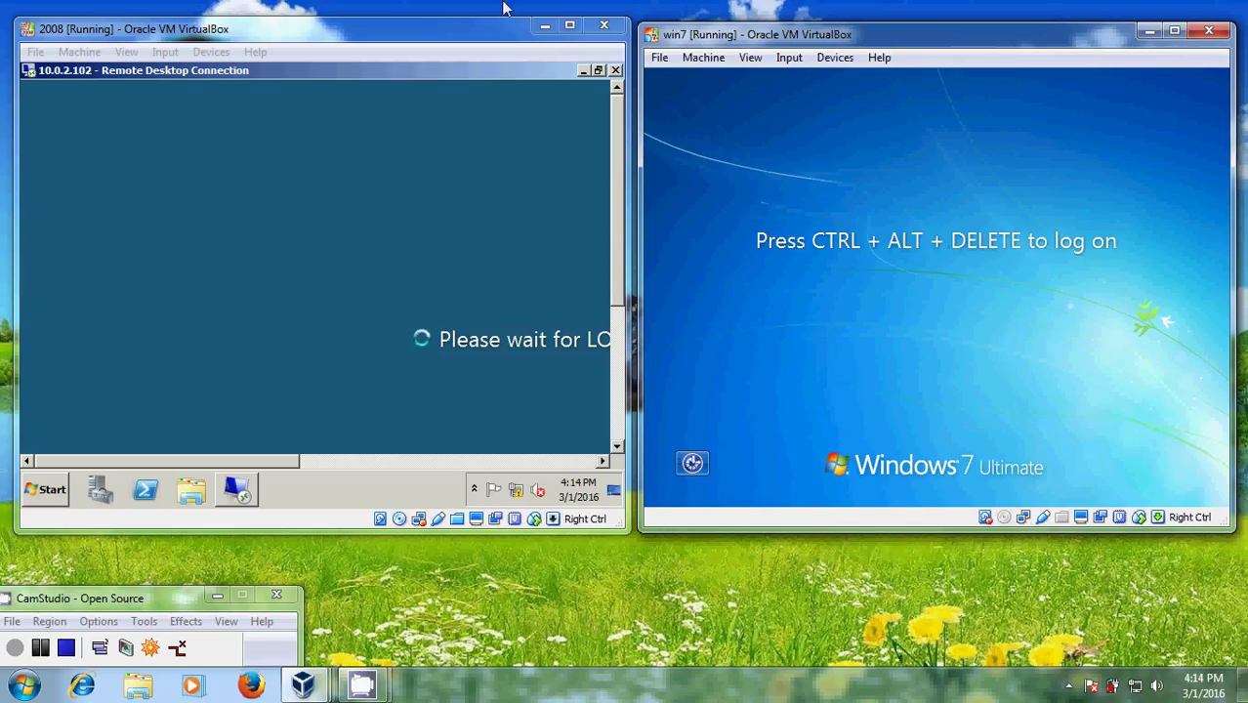
{"action": "left_click", "coordinate": [571, 26]}
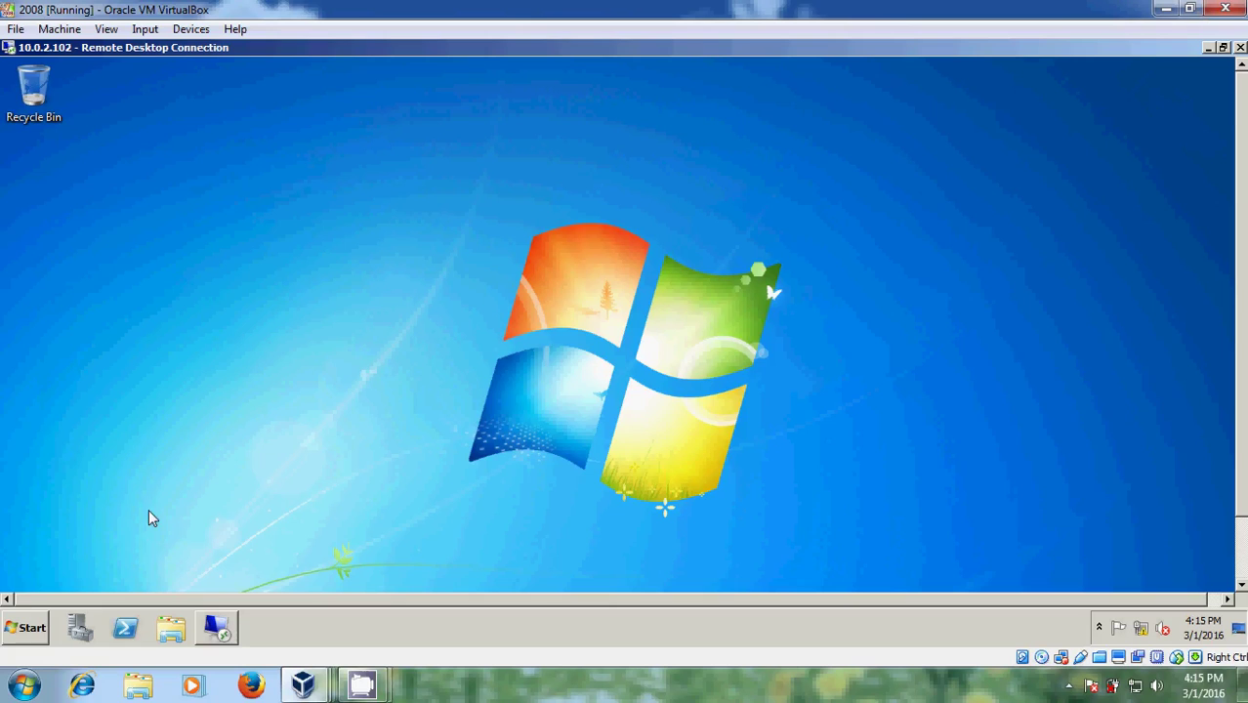
Step: Choose Log off from the Server 2008 Start menu, ending the remote Windows 7 session
{"action": "left_click", "coordinate": [31, 629]}
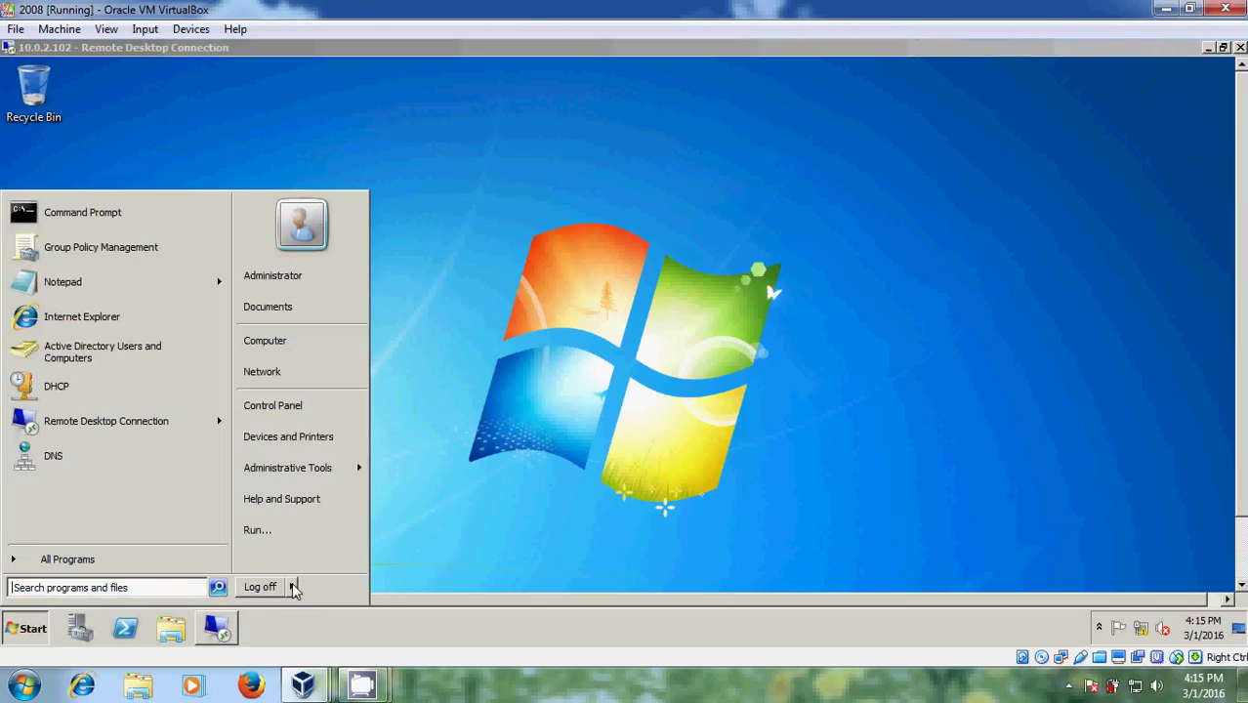
{"action": "mouse_move", "coordinate": [293, 589]}
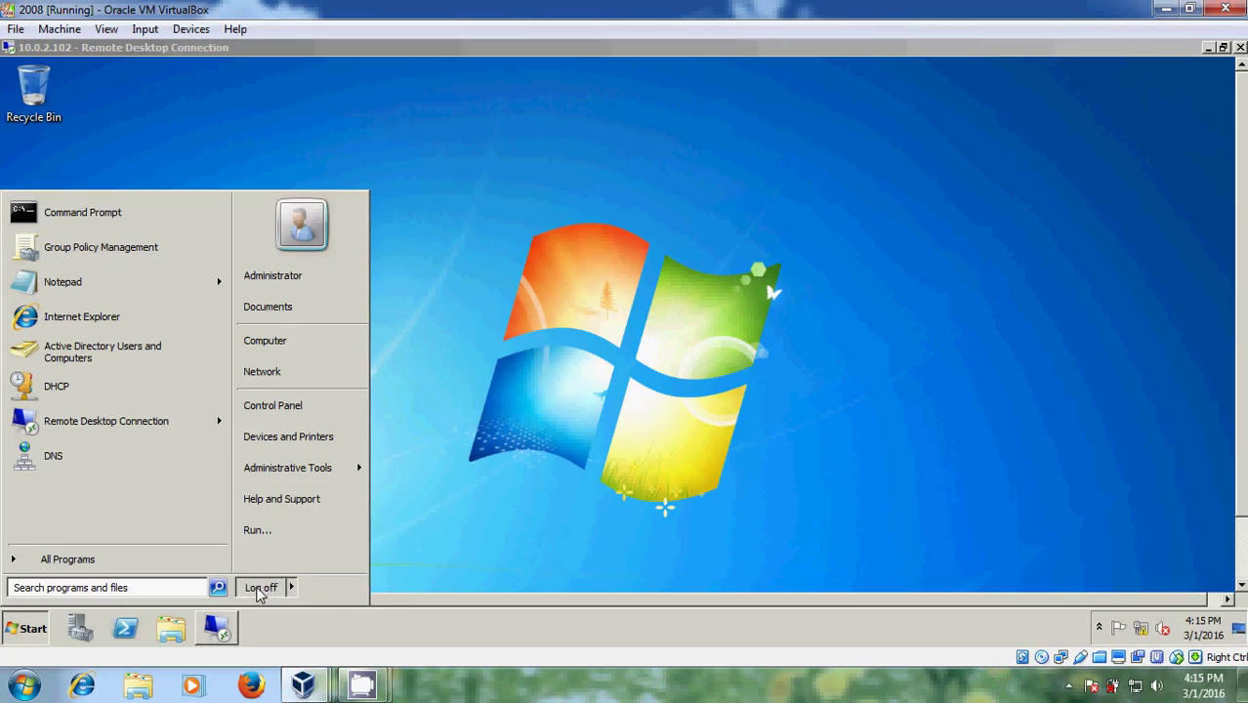
{"action": "left_click", "coordinate": [260, 589]}
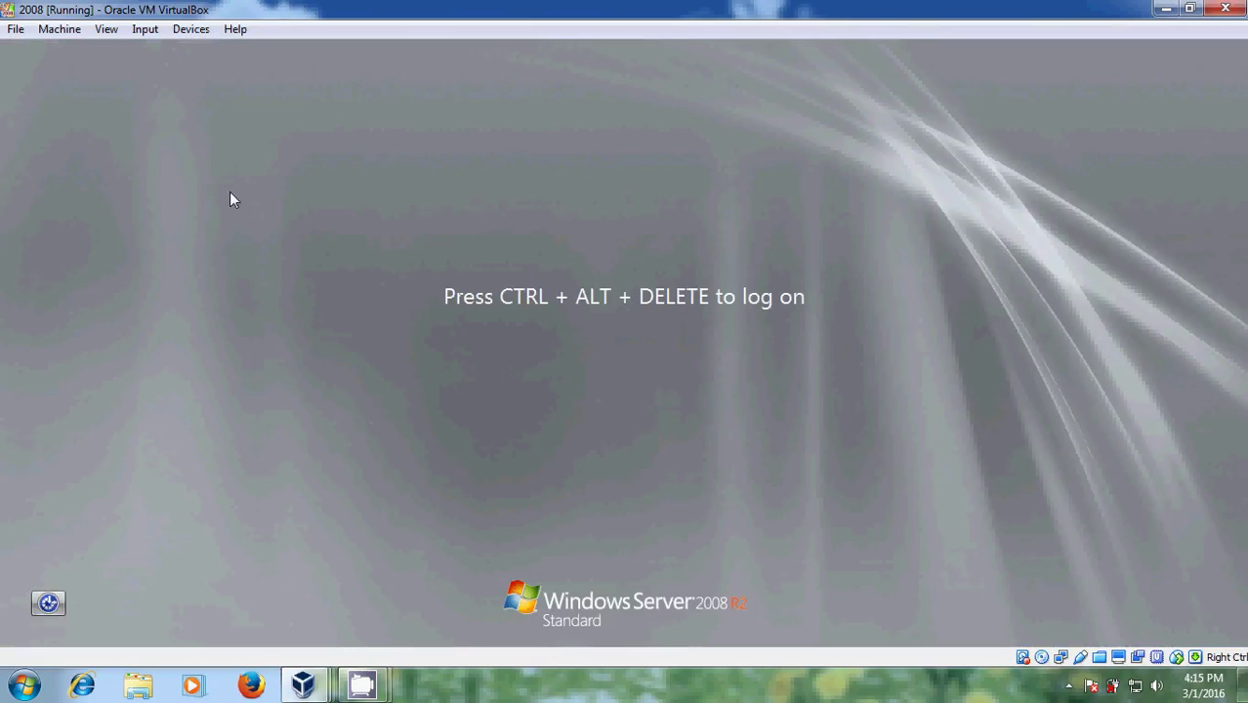
Step: Send Ctrl-Alt-Del through VirtualBox's Input menu and log on with the Administrator password
{"action": "left_click", "coordinate": [146, 36]}
{"action": "mouse_move", "coordinate": [186, 51]}
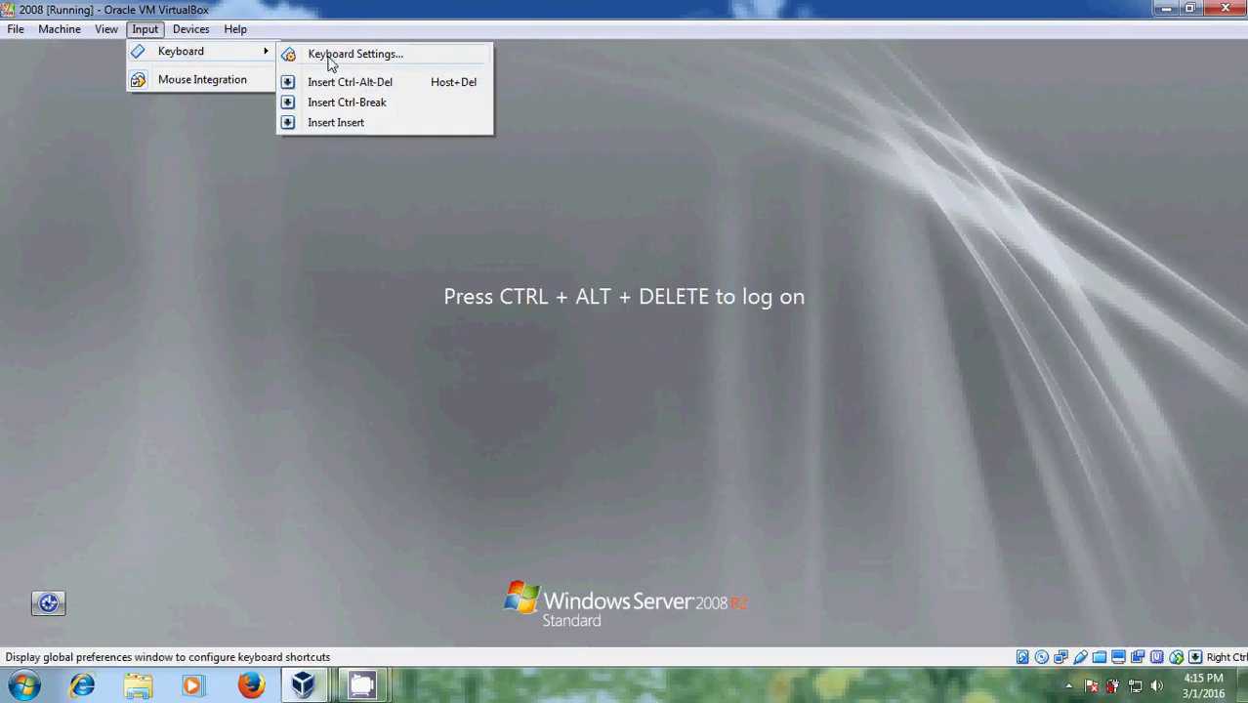
{"action": "left_click", "coordinate": [388, 85]}
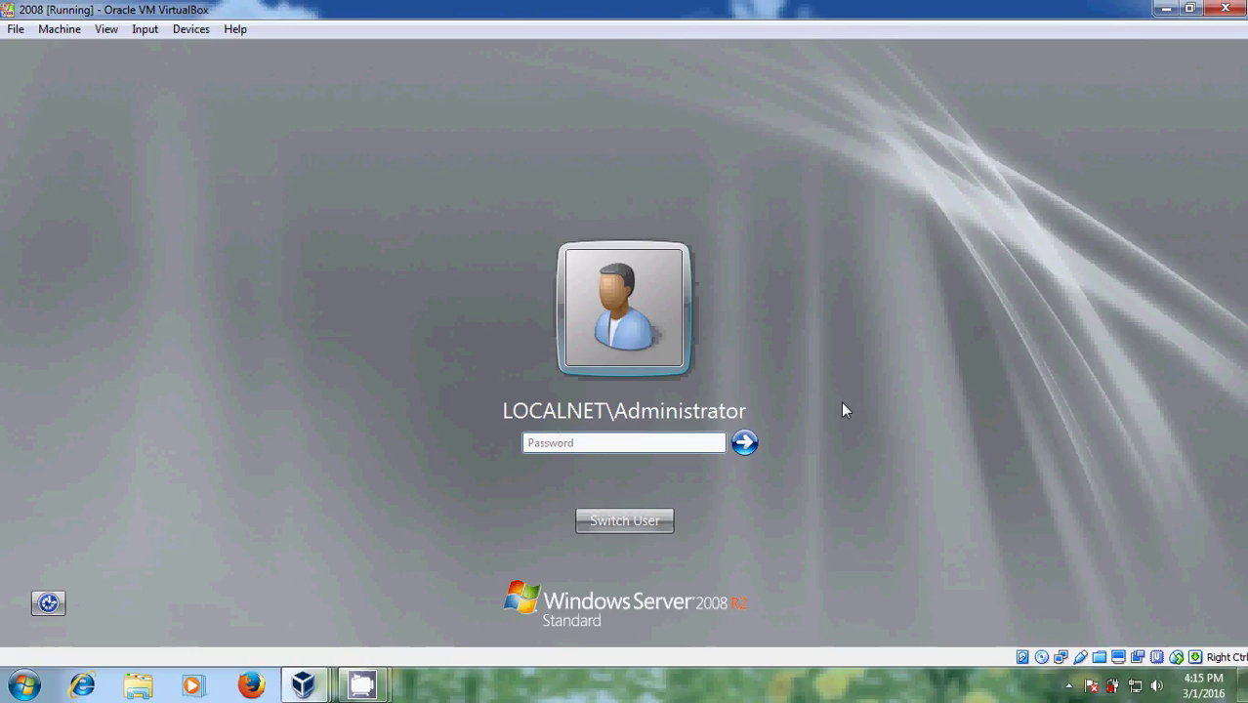
{"action": "type", "text": "********"}
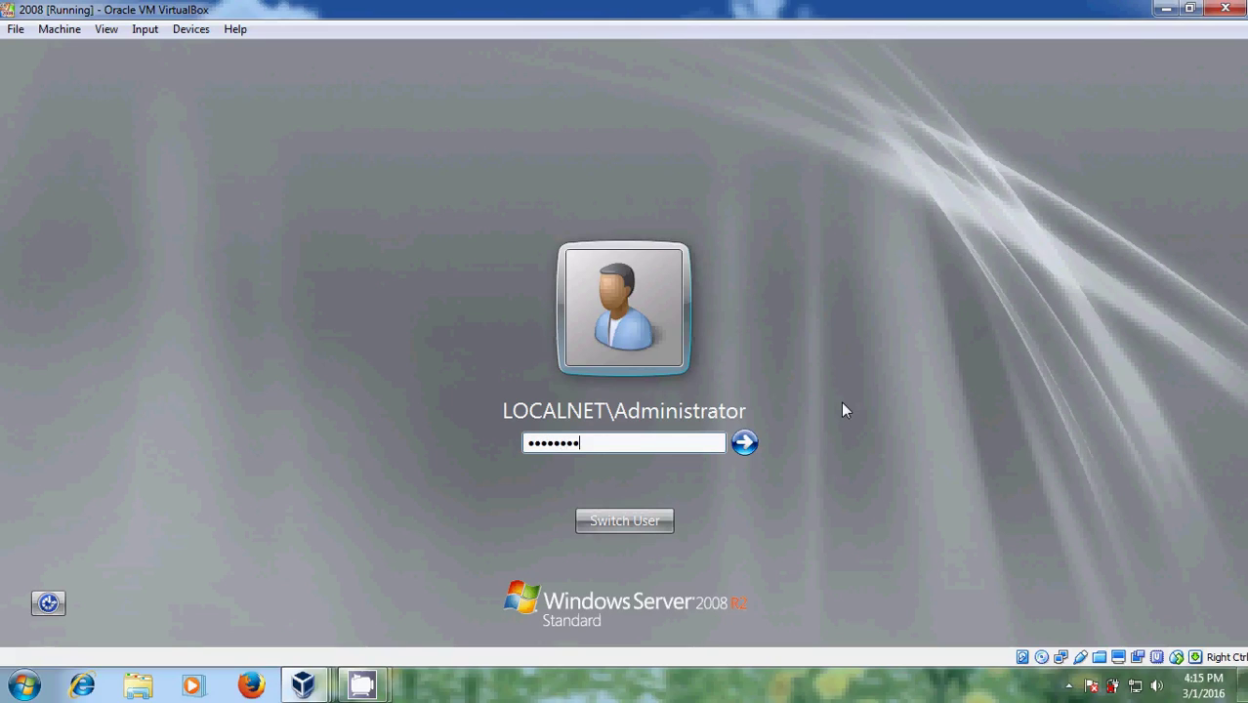
{"action": "key", "text": "Return"}
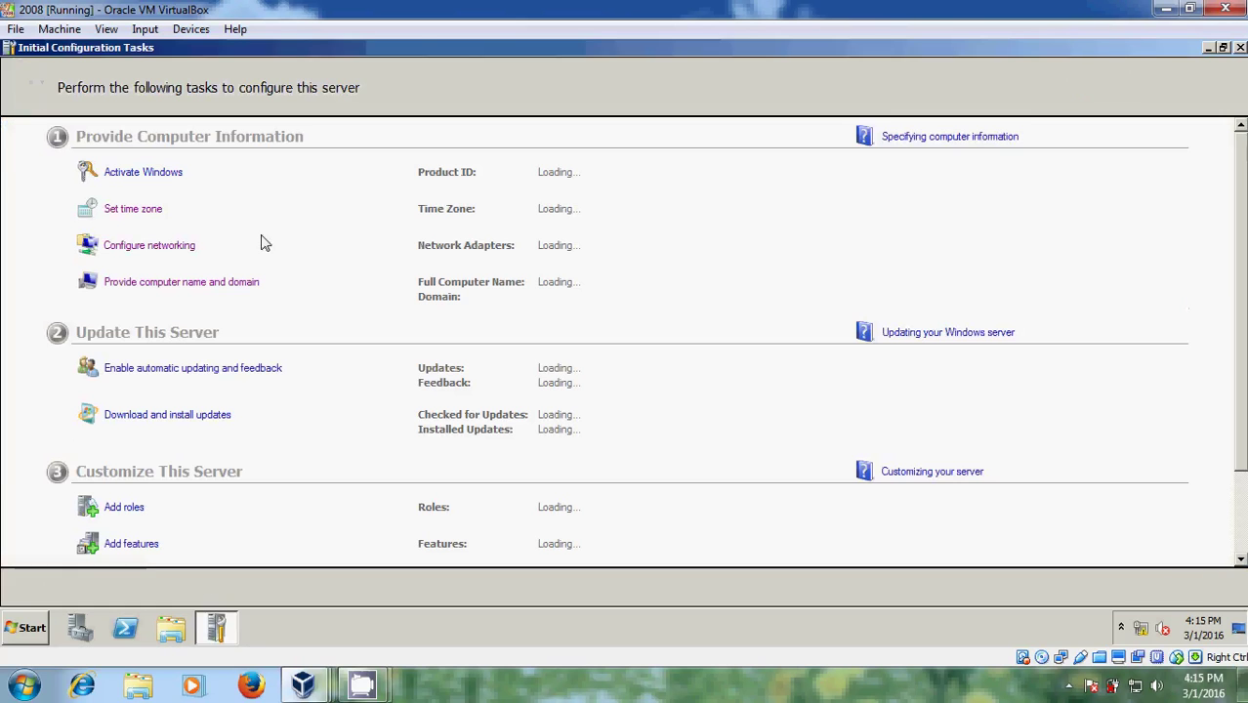
Step: Close Initial Configuration Tasks and minimize the Server 2008 VirtualBox window
{"action": "left_click", "coordinate": [1240, 48]}
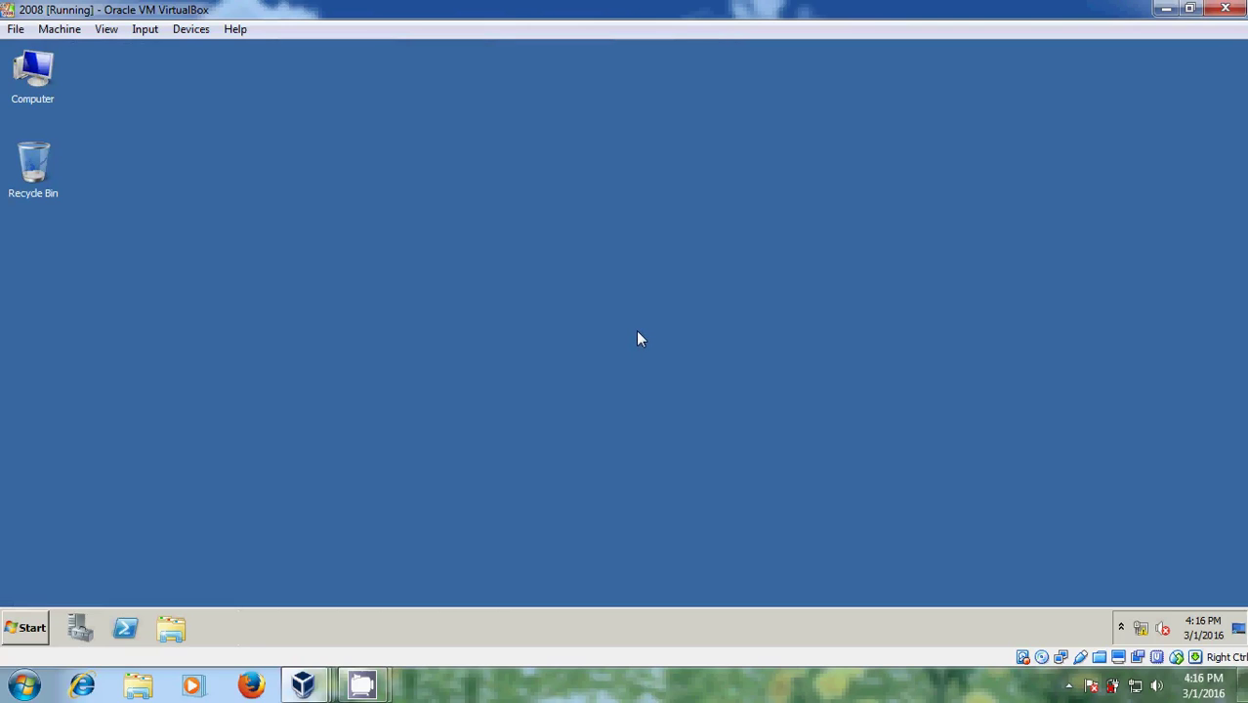
{"action": "left_click", "coordinate": [1166, 7]}
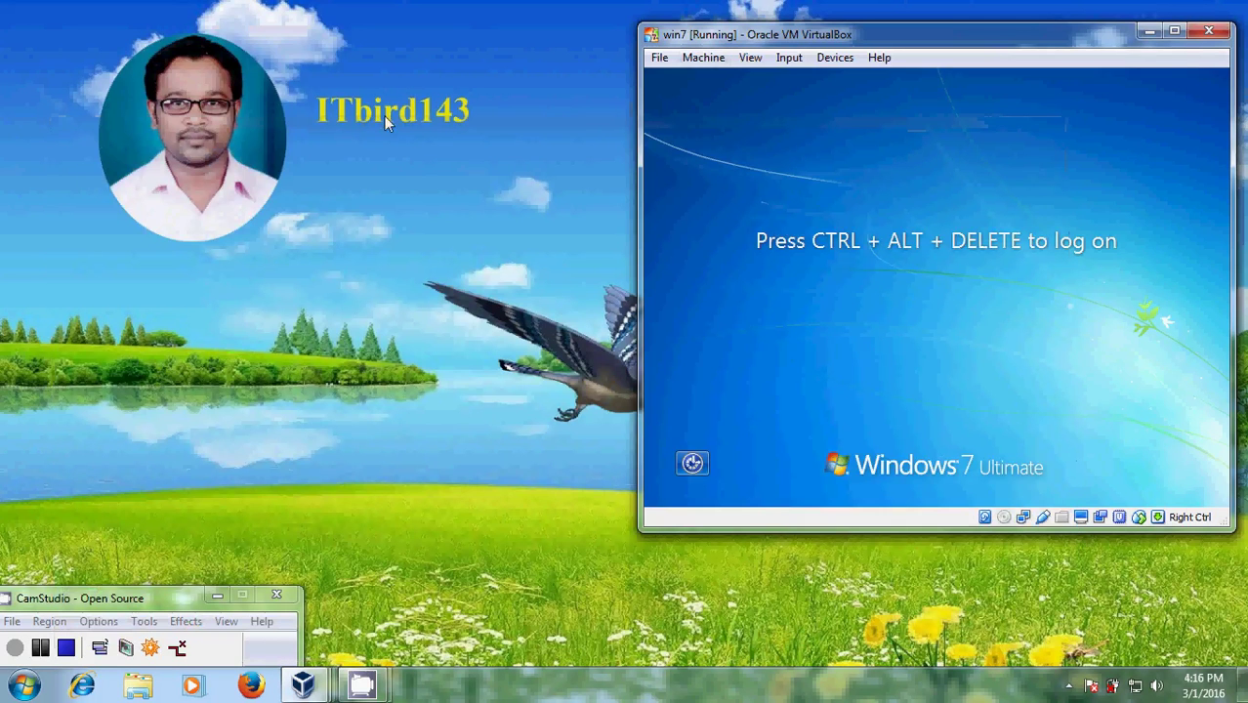